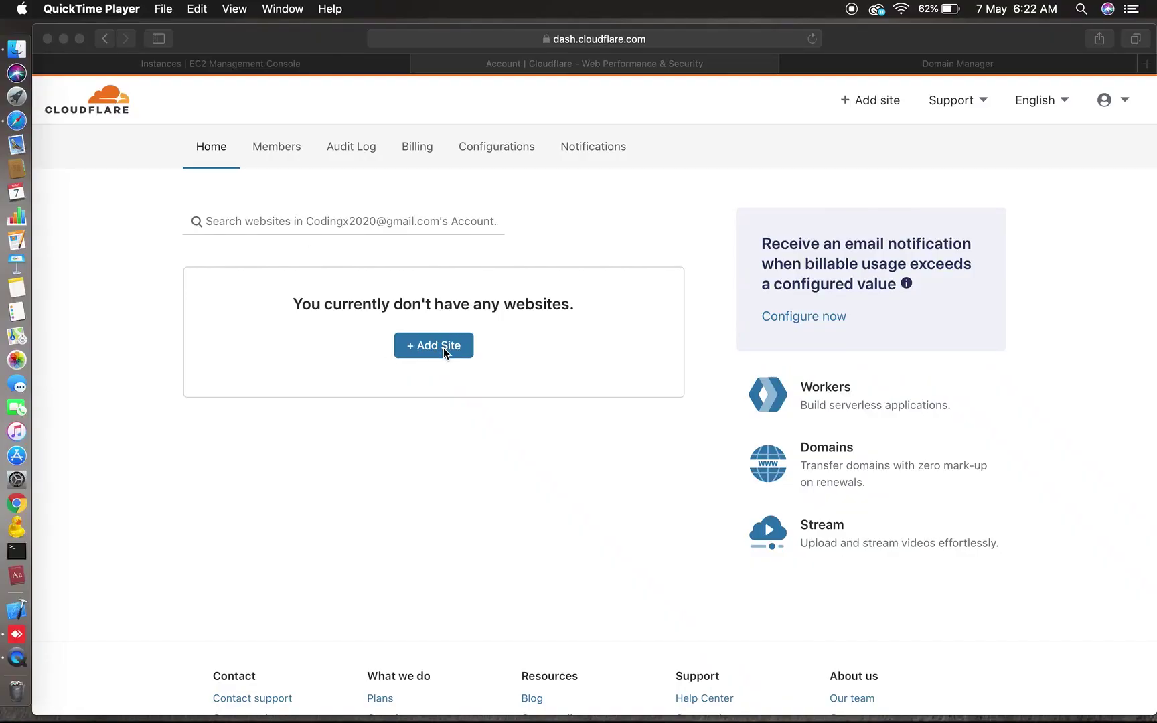
- Submit codingx.in as a new Cloudflare site to reach the plan selection page
{"action": "left_click", "coordinate": [443, 349]}
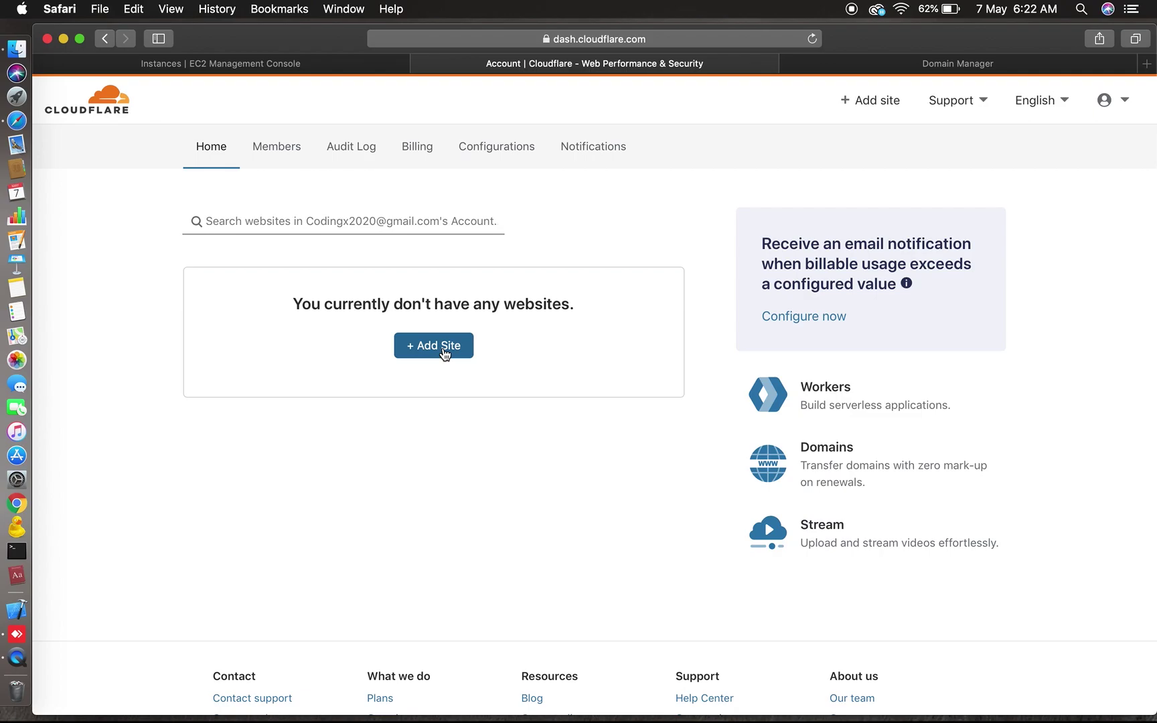
{"action": "left_click", "coordinate": [444, 350]}
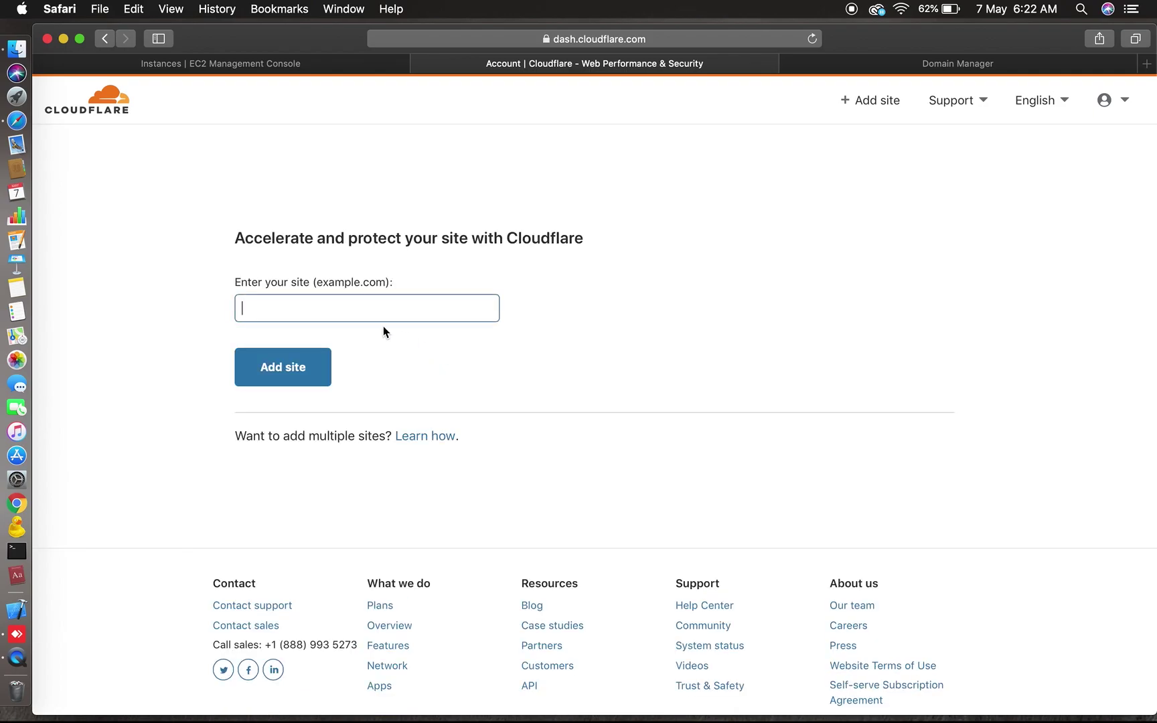
{"action": "type", "text": "codingx.in"}
{"action": "left_click", "coordinate": [284, 367]}
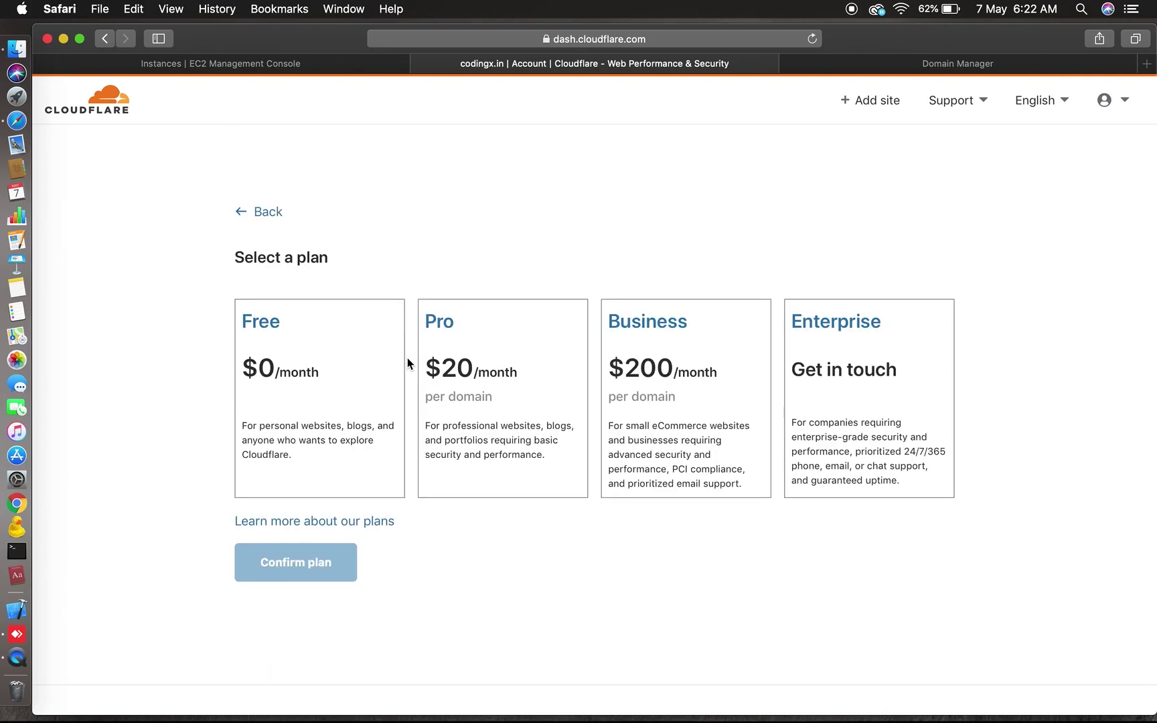
- Choose and confirm the Free plan for codingx.in, then review the imported DNS records
{"action": "left_click", "coordinate": [315, 363]}
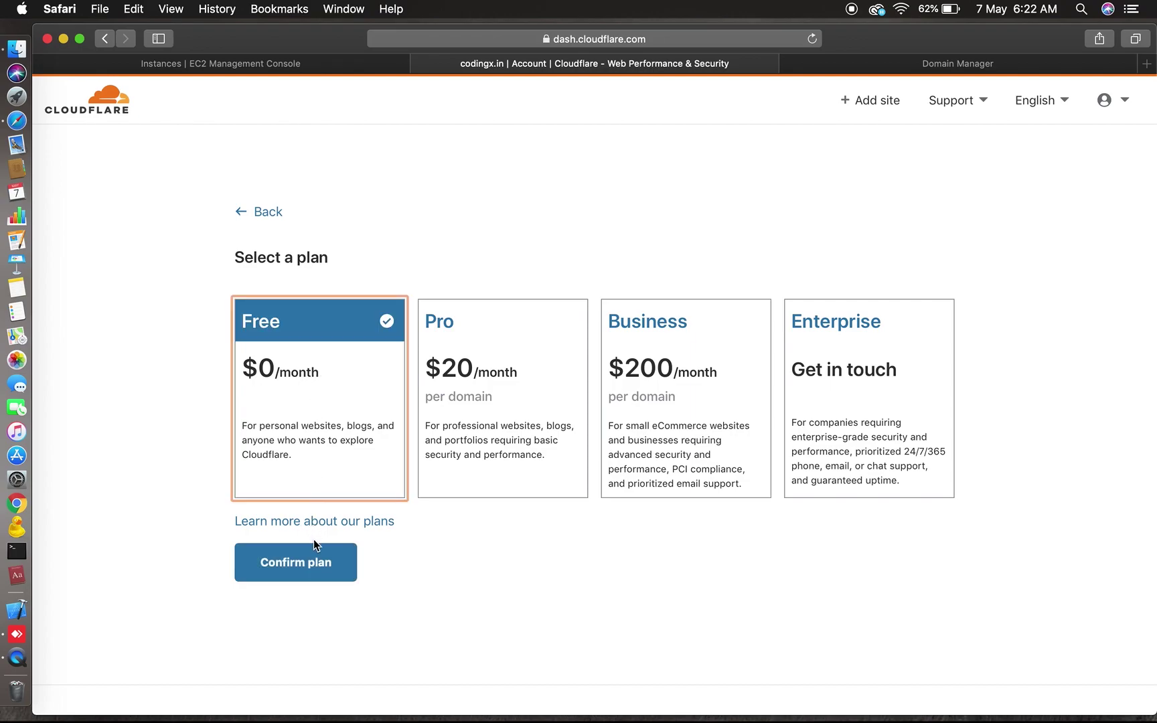
{"action": "left_click", "coordinate": [310, 565]}
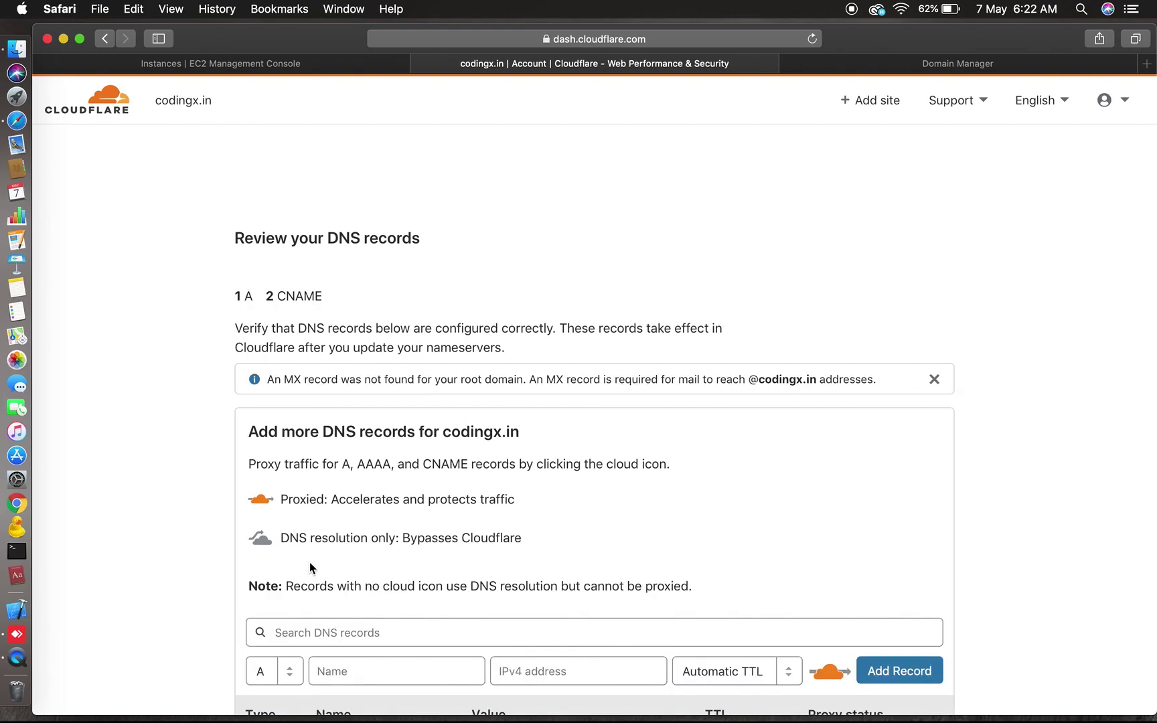
{"action": "scroll", "coordinate": [603, 408], "scroll_direction": "down", "scroll_amount": 5}
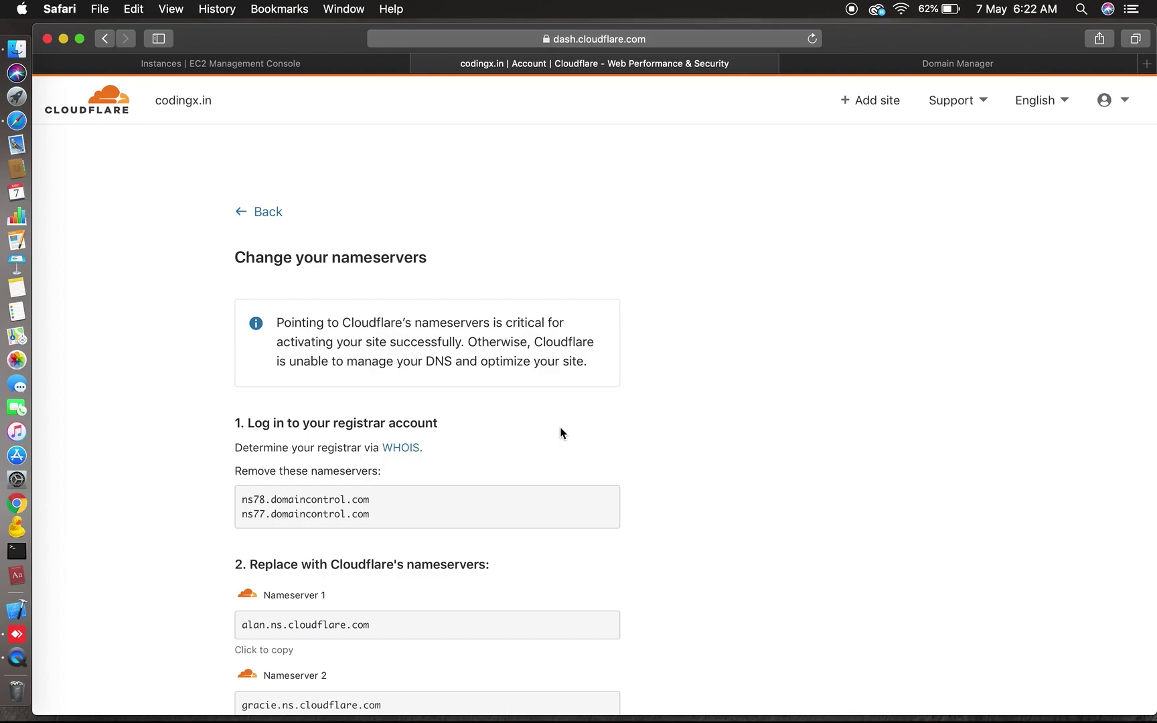
- Copy nameserver alan.ns.cloudflare.com and switch to GoDaddy's DNS management for codingx.in
{"action": "scroll", "coordinate": [560, 429], "scroll_direction": "down", "scroll_amount": 2}
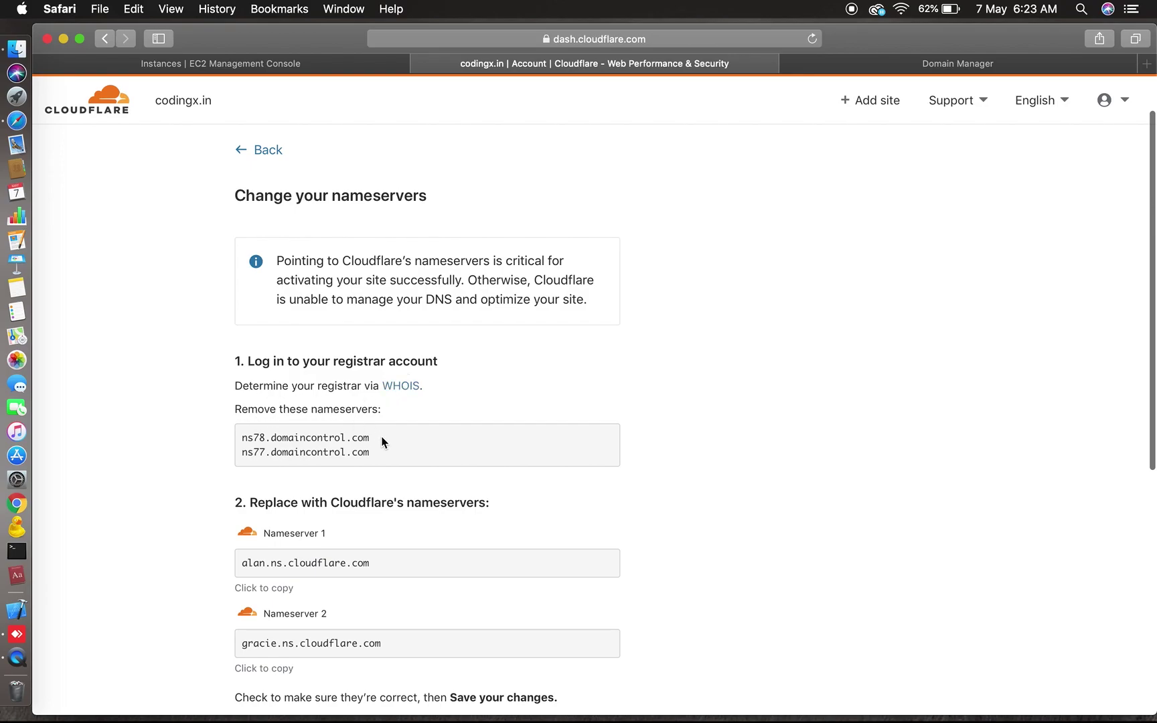
{"action": "scroll", "coordinate": [375, 445], "scroll_direction": "down", "scroll_amount": 3}
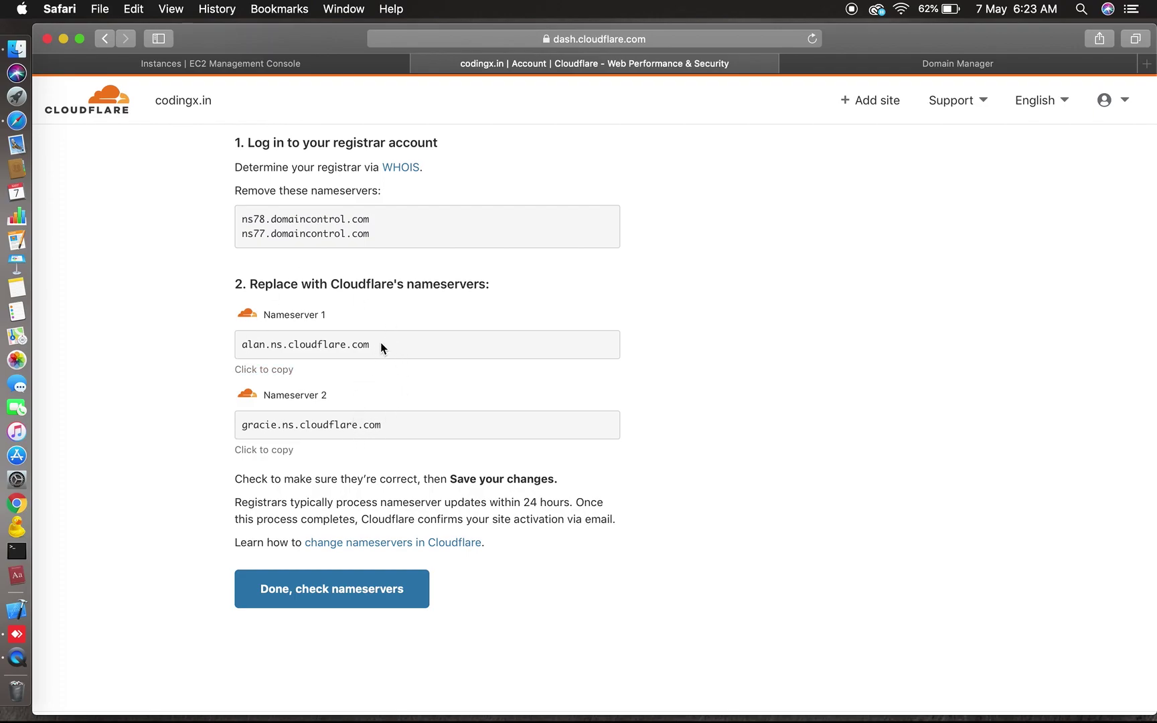
{"action": "left_click_drag", "start_coordinate": [380, 343], "coordinate": [242, 347]}
{"action": "key", "text": "super+c"}
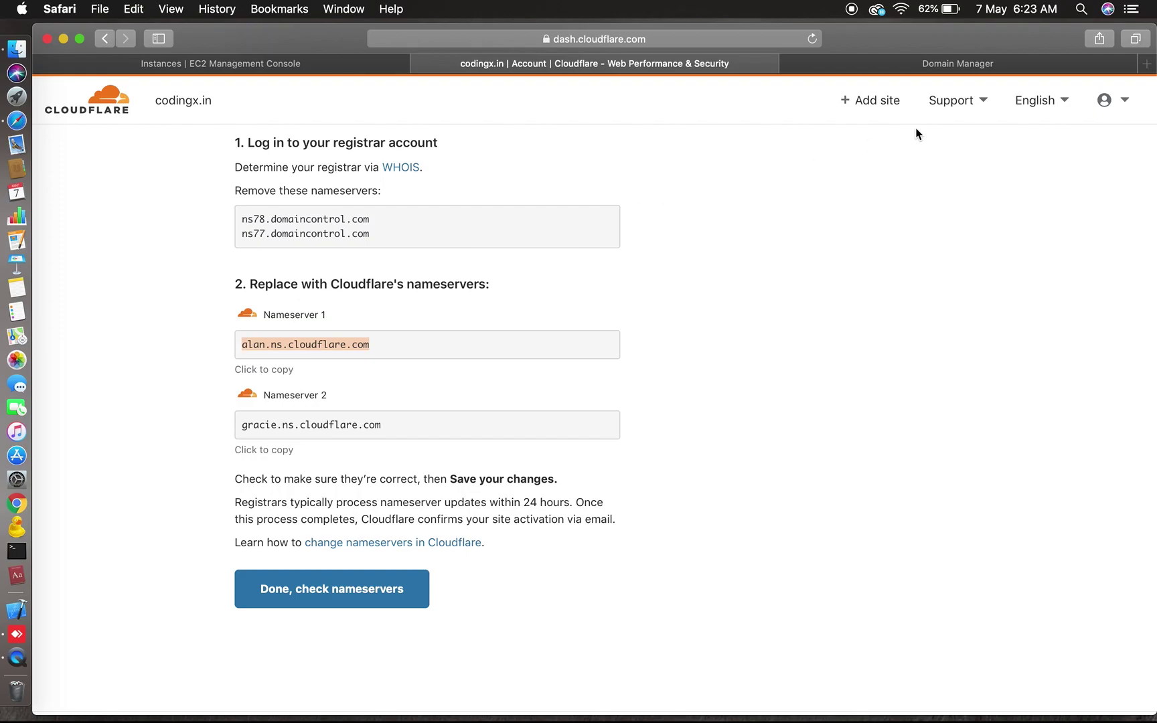
{"action": "left_click", "coordinate": [901, 65]}
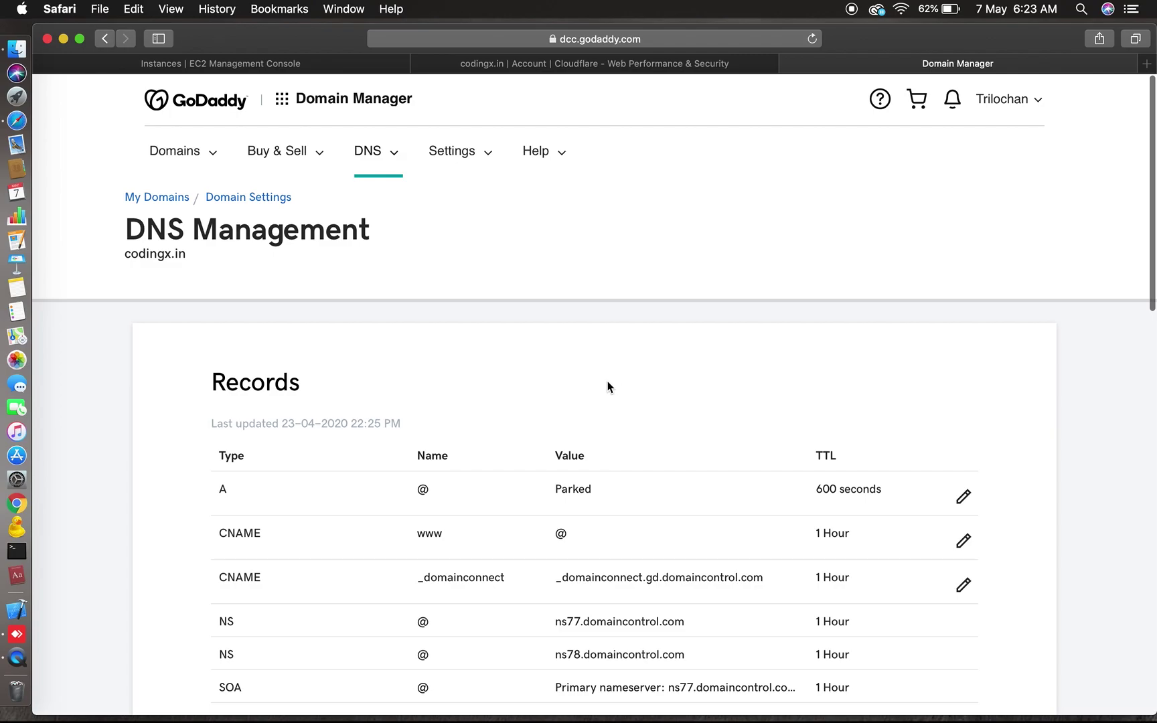
- Switch GoDaddy to custom nameservers and paste alan.ns.cloudflare.com as the first one
{"action": "scroll", "coordinate": [608, 381], "scroll_direction": "down", "scroll_amount": 10}
{"action": "scroll", "coordinate": [608, 388], "scroll_direction": "down", "scroll_amount": 3}
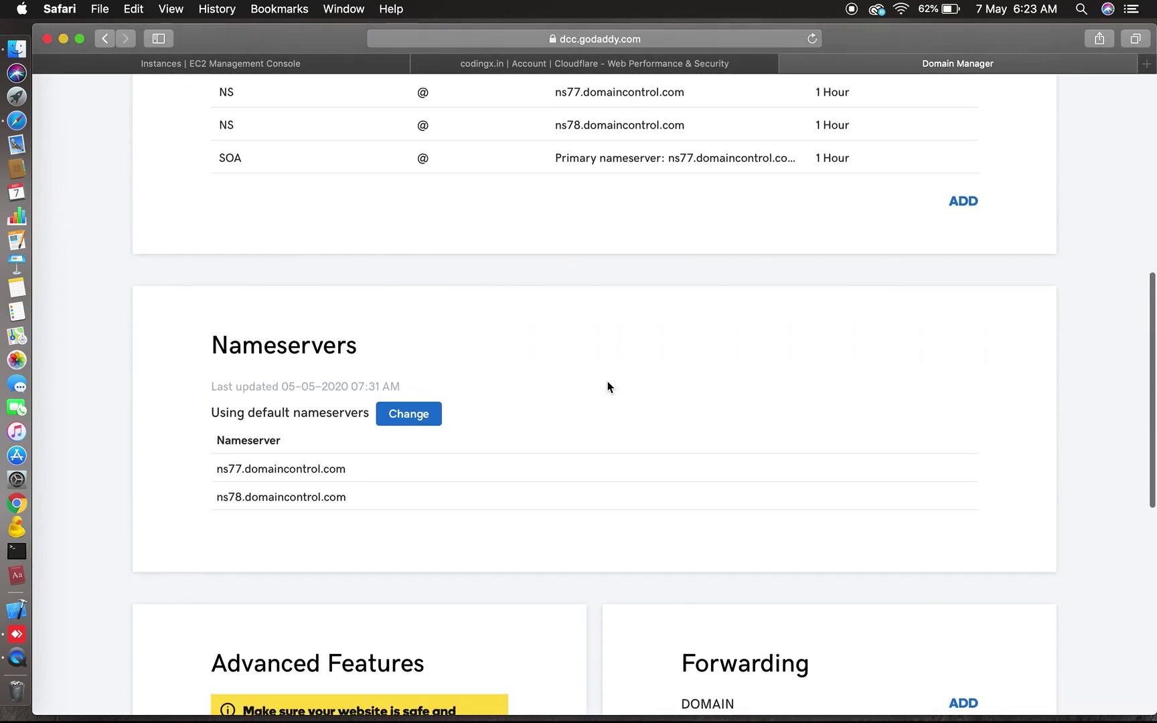
{"action": "left_click", "coordinate": [413, 413]}
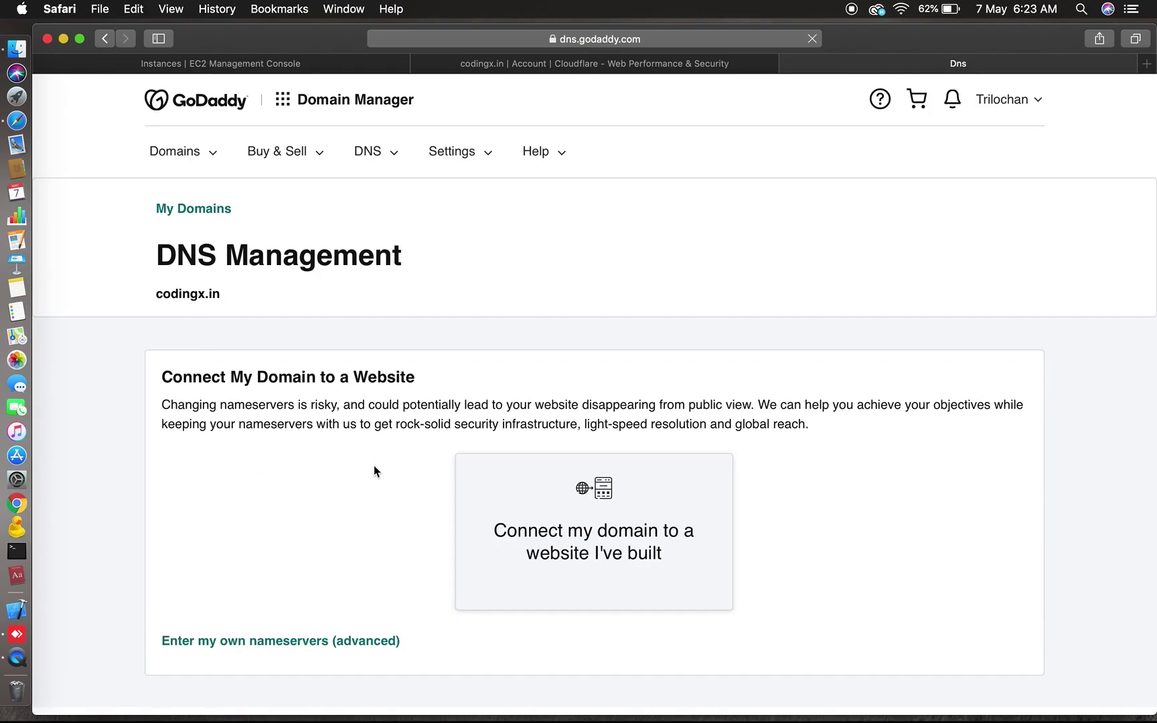
{"action": "scroll", "coordinate": [373, 471], "scroll_direction": "down", "scroll_amount": 1}
{"action": "left_click", "coordinate": [301, 614]}
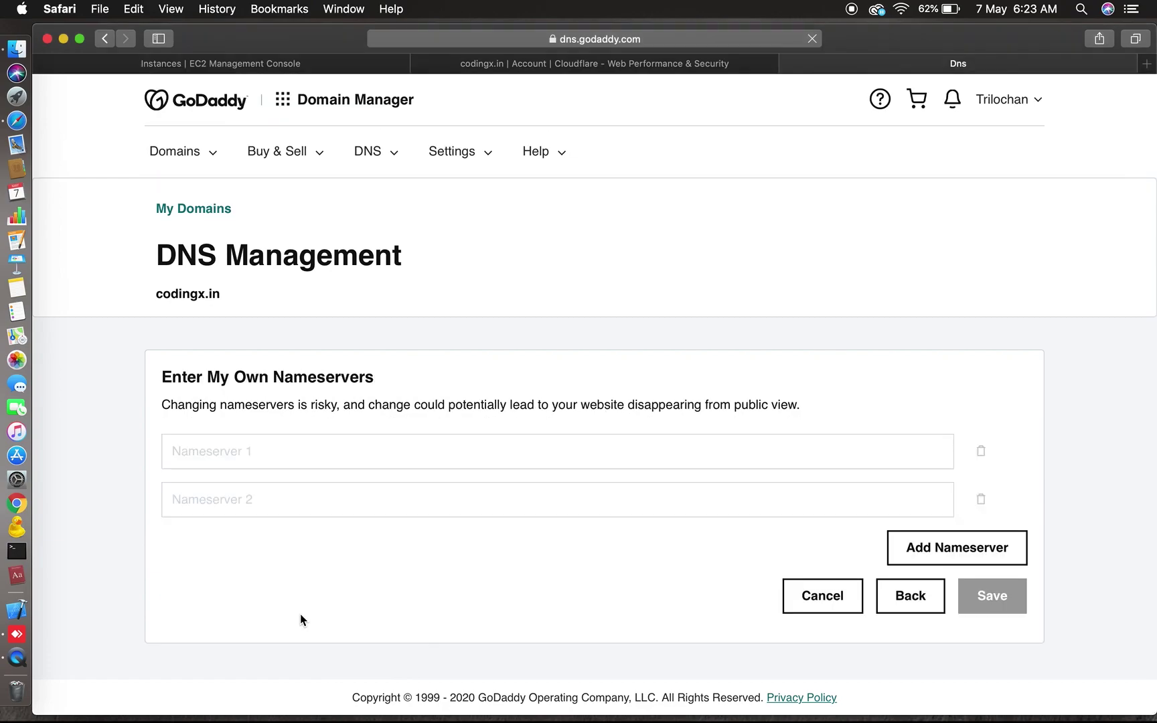
{"action": "left_click", "coordinate": [267, 452]}
{"action": "key", "text": "super+v"}
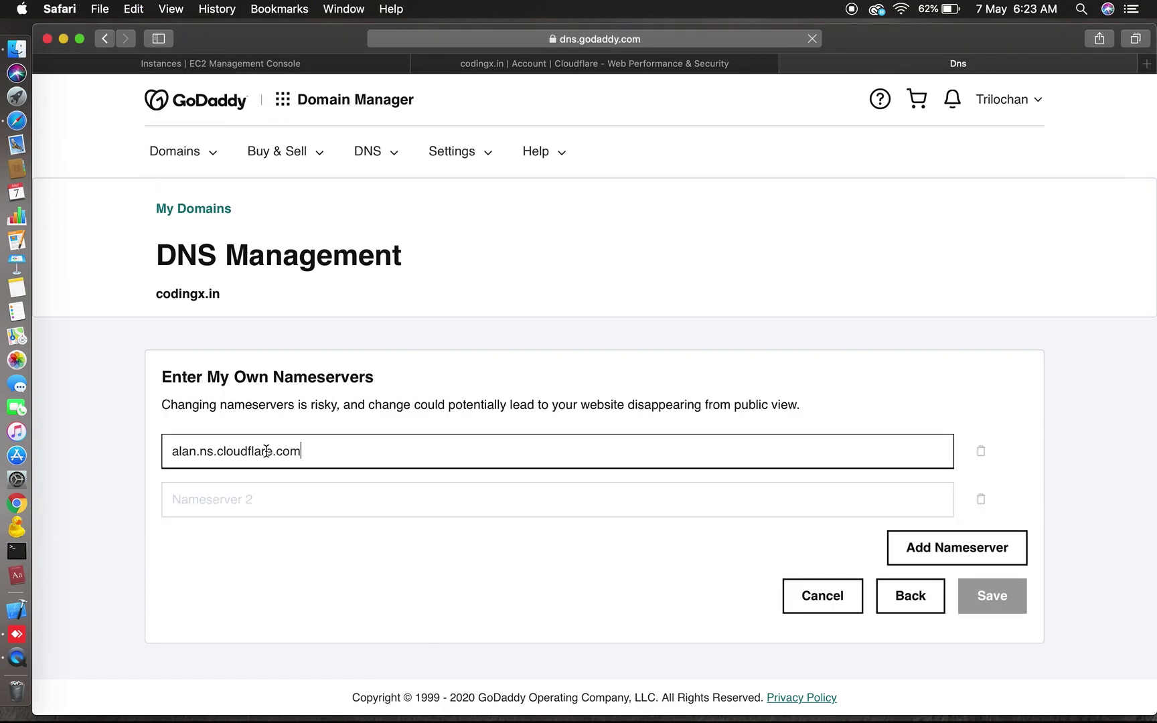
- Copy gracie.ns.cloudflare.com from Cloudflare, paste it as the second nameserver, and save
{"action": "left_click", "coordinate": [522, 63]}
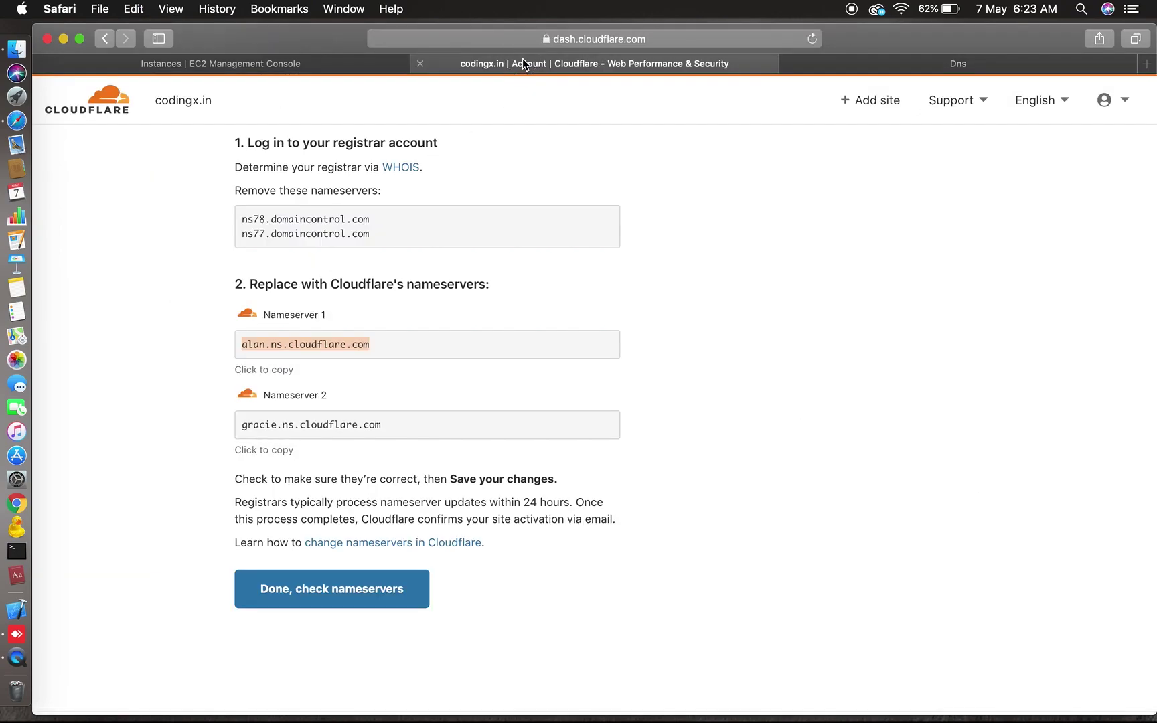
{"action": "left_click_drag", "start_coordinate": [395, 426], "coordinate": [232, 431]}
{"action": "key", "text": "super+c"}
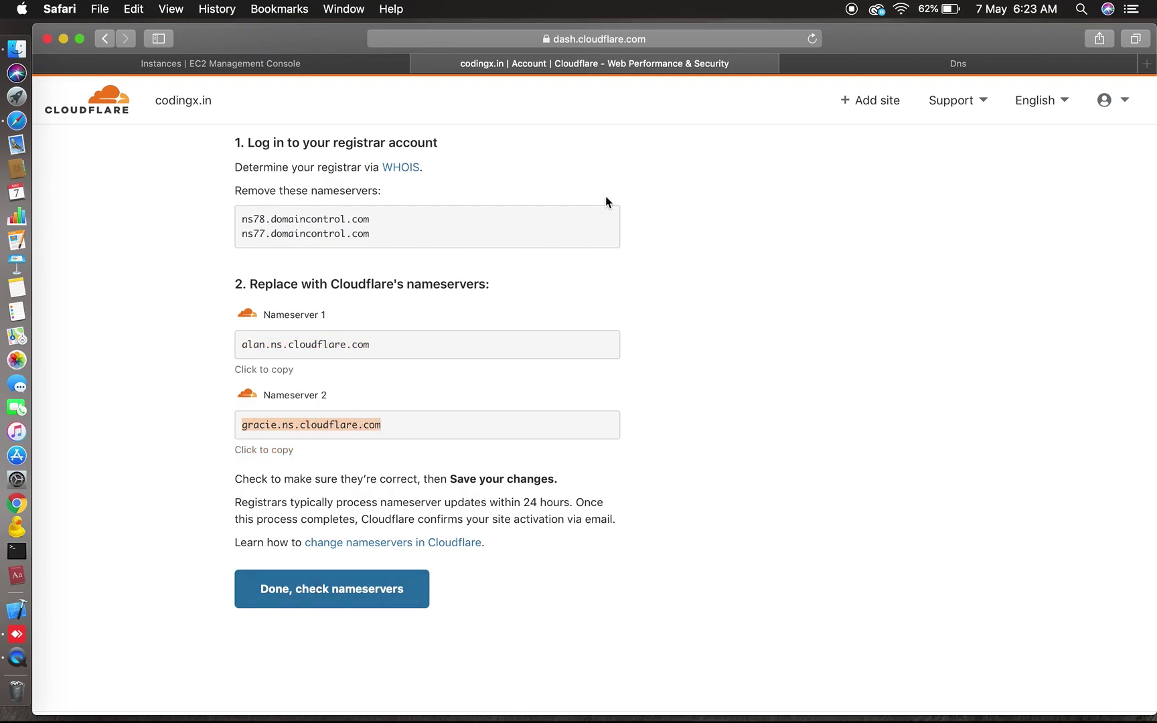
{"action": "left_click_drag", "start_coordinate": [916, 80], "coordinate": [924, 72]}
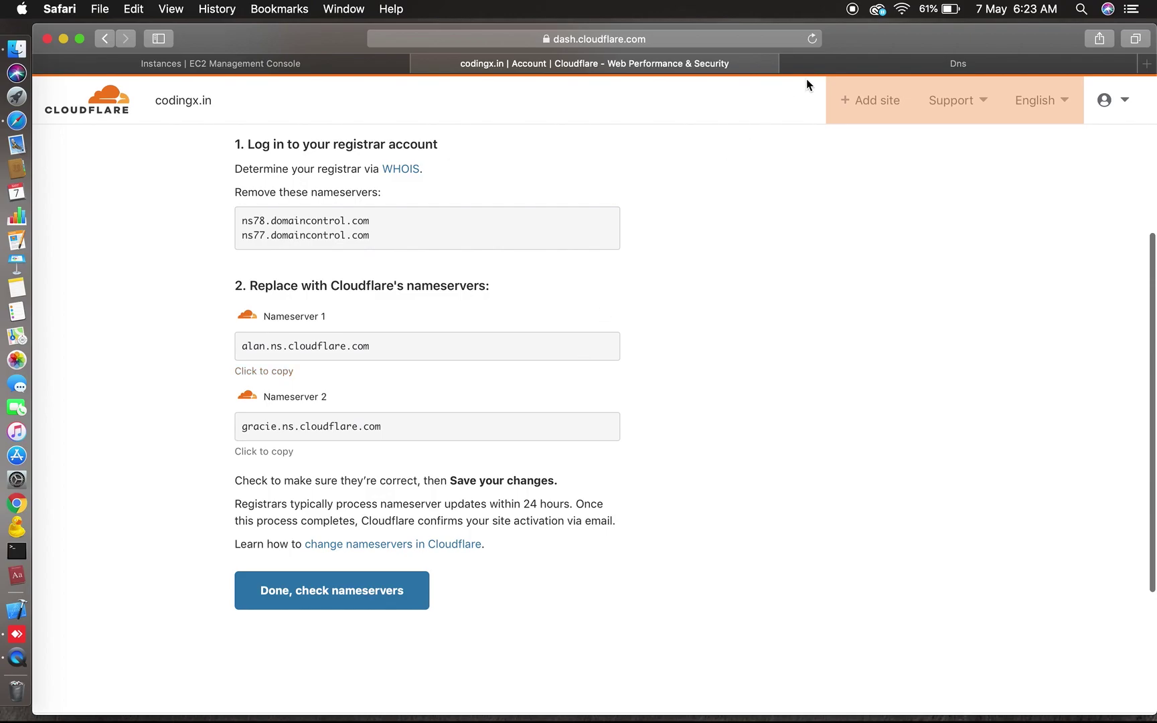
{"action": "left_click", "coordinate": [820, 67]}
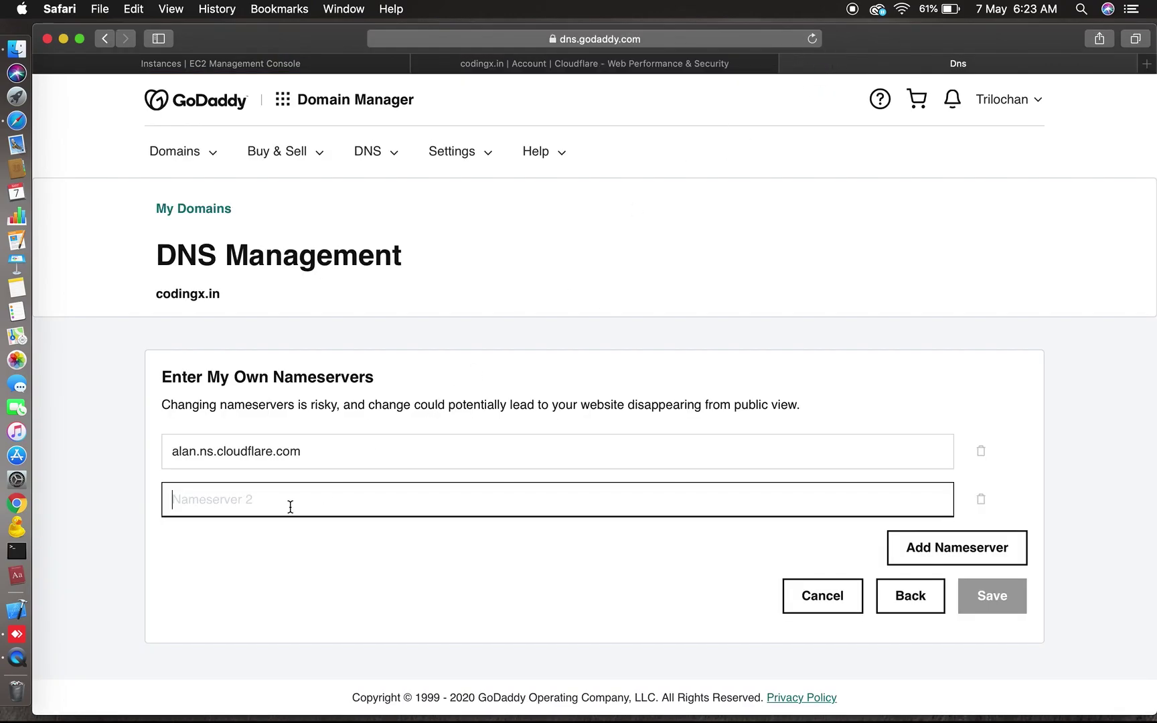
{"action": "key", "text": "super+v"}
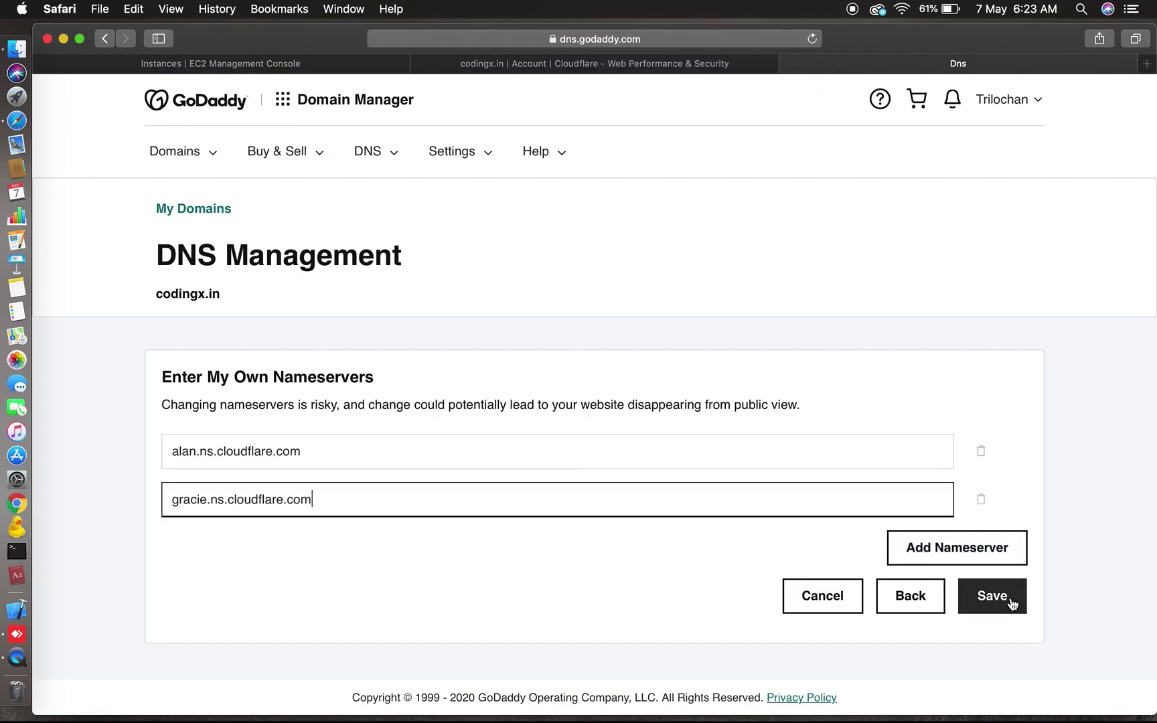
{"action": "left_click", "coordinate": [1011, 604]}
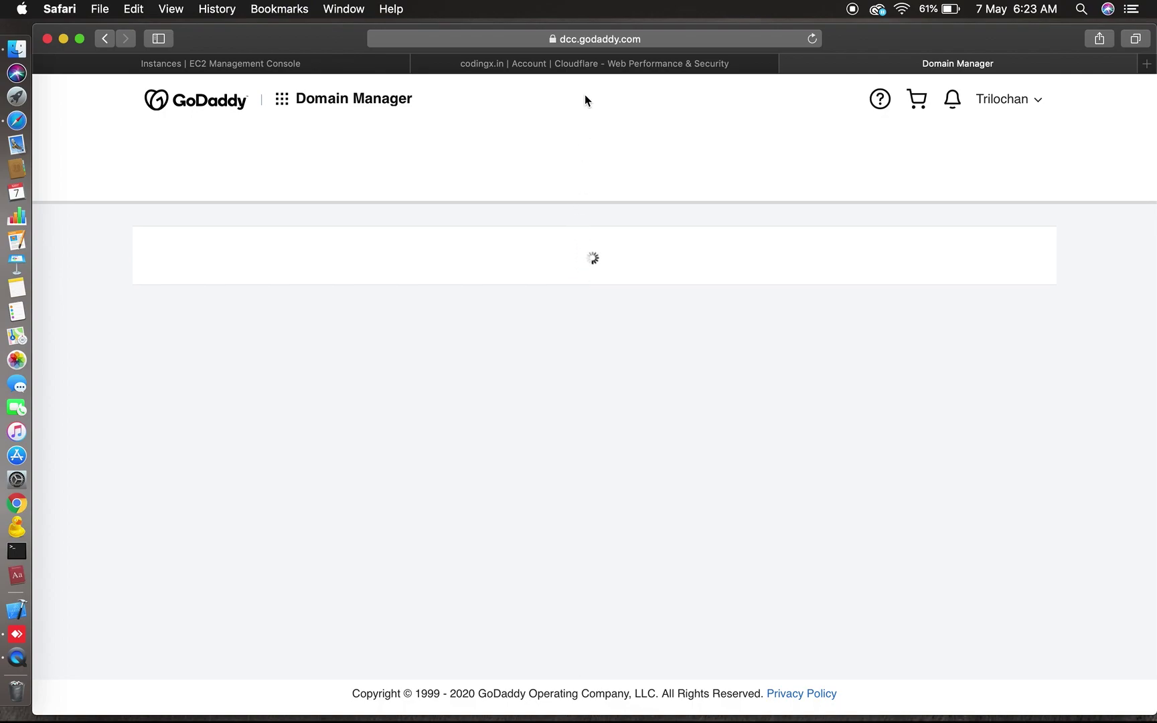
- Confirm the nameservers were changed and set the SSL/TLS encryption mode to Flexible
{"action": "left_click", "coordinate": [578, 65]}
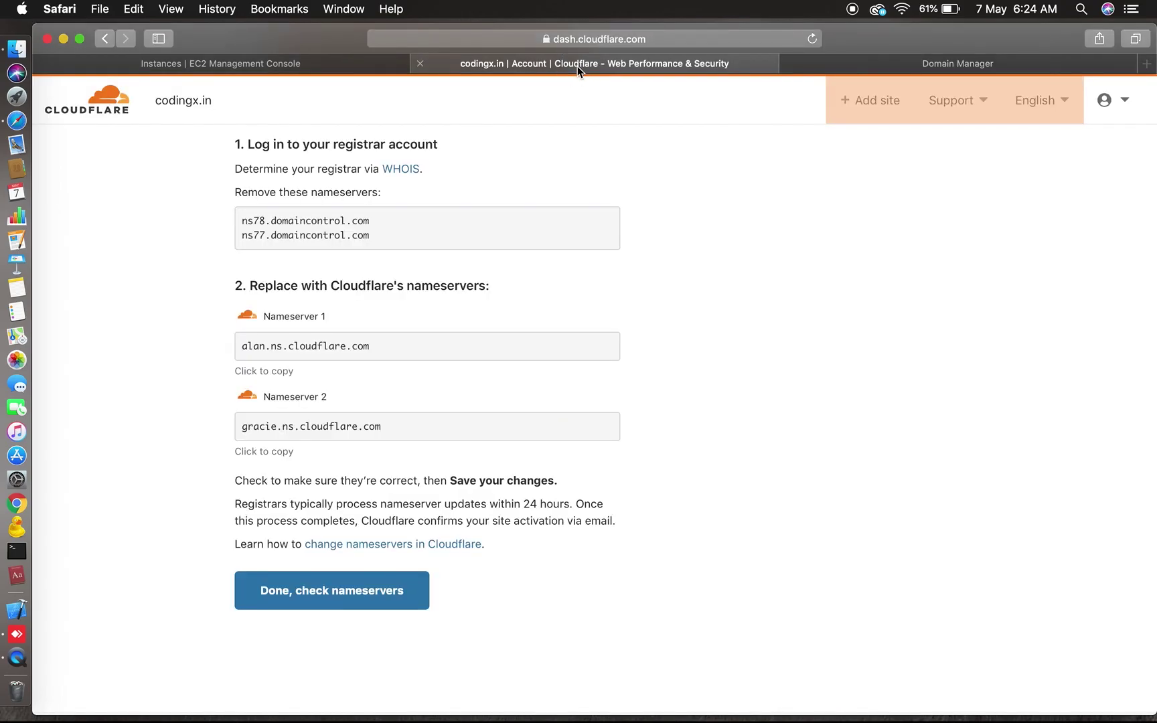
{"action": "left_click", "coordinate": [365, 598]}
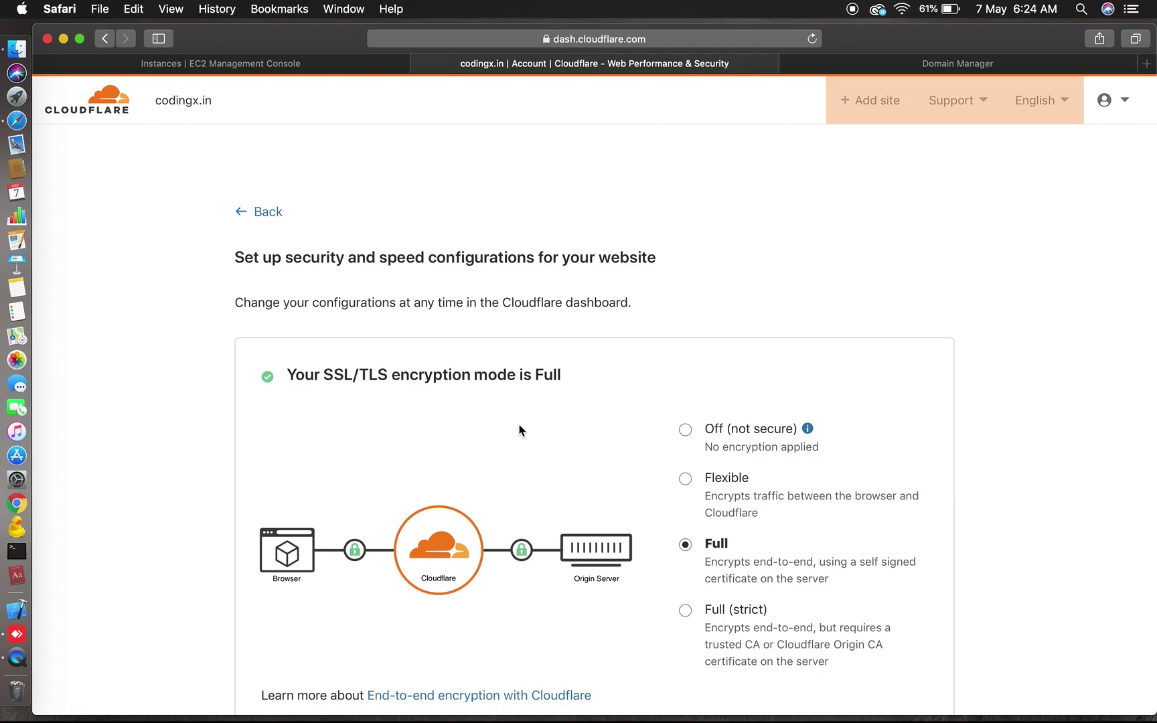
{"action": "scroll", "coordinate": [520, 430], "scroll_direction": "down", "scroll_amount": 5}
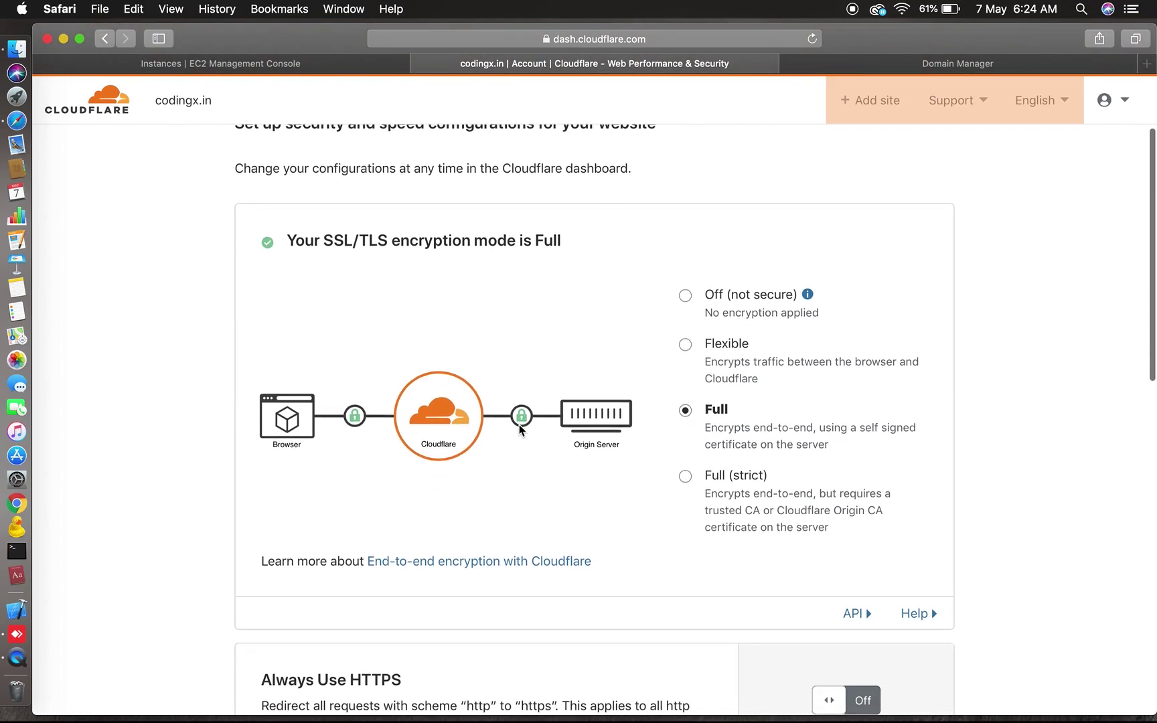
{"action": "scroll", "coordinate": [519, 430], "scroll_direction": "up", "scroll_amount": 3}
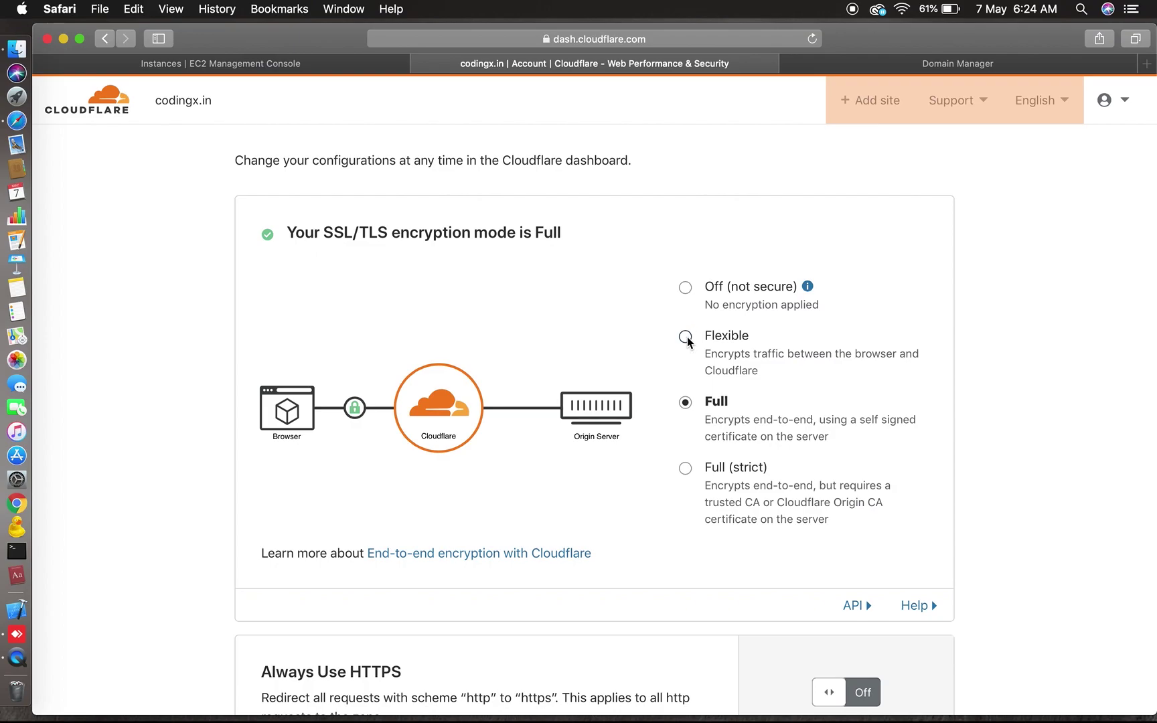
{"action": "left_click", "coordinate": [686, 337]}
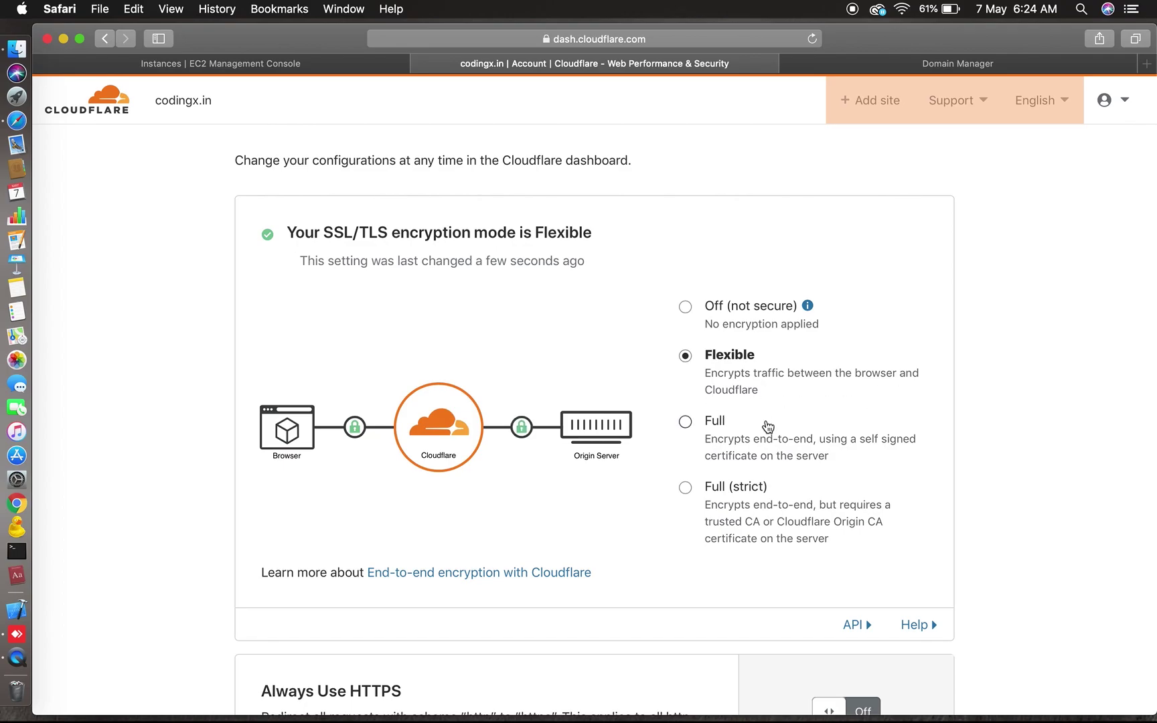
- Turn on Always Use HTTPS and finish the quick-start guide
{"action": "scroll", "coordinate": [766, 426], "scroll_direction": "down", "scroll_amount": 5}
{"action": "scroll", "coordinate": [767, 427], "scroll_direction": "down", "scroll_amount": 4}
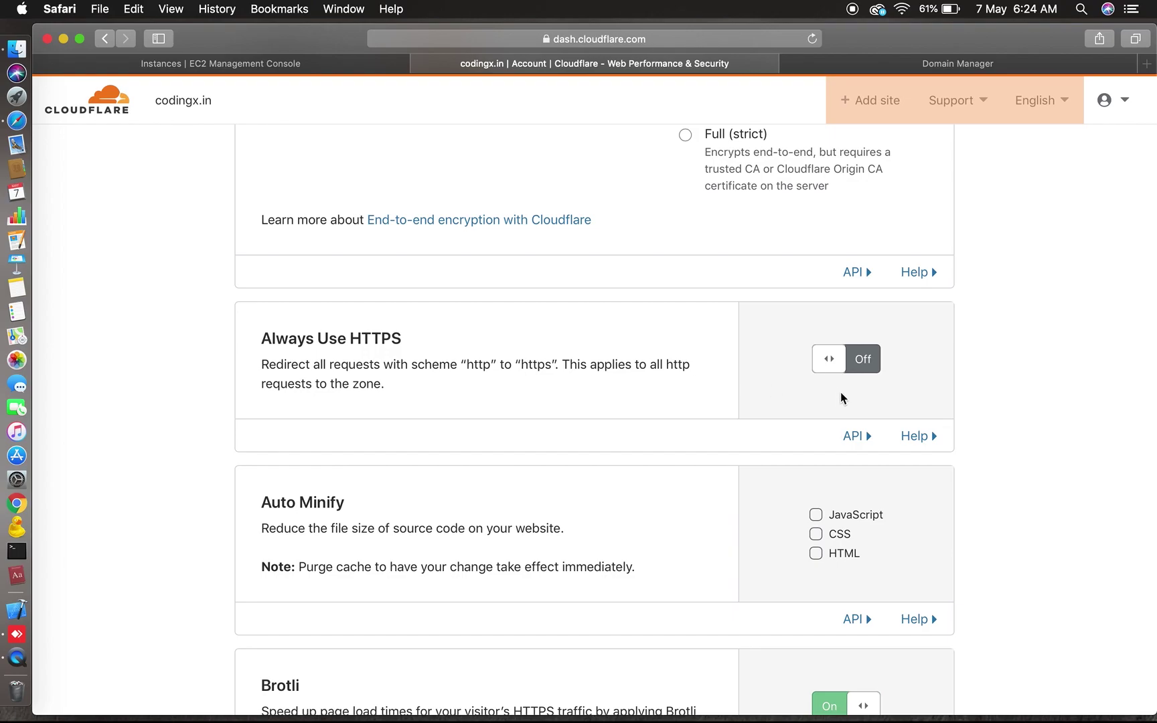
{"action": "left_click", "coordinate": [861, 368]}
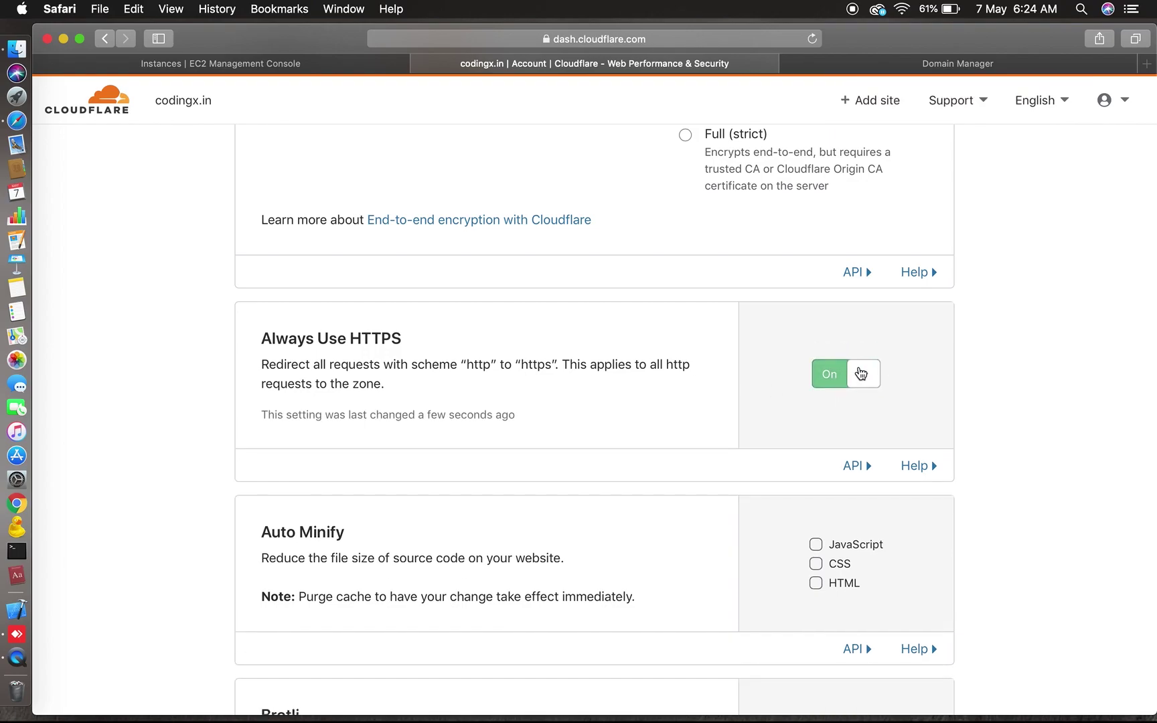
{"action": "scroll", "coordinate": [610, 411], "scroll_direction": "down", "scroll_amount": 6}
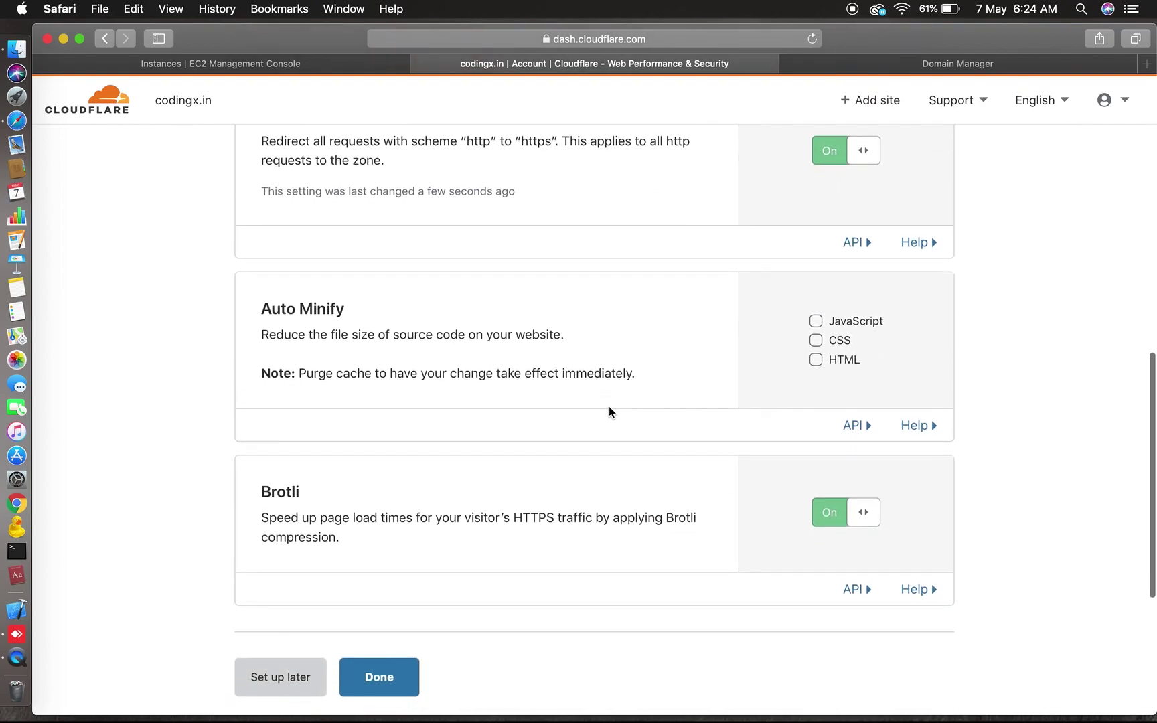
{"action": "scroll", "coordinate": [610, 411], "scroll_direction": "down", "scroll_amount": 5}
{"action": "left_click", "coordinate": [404, 481]}
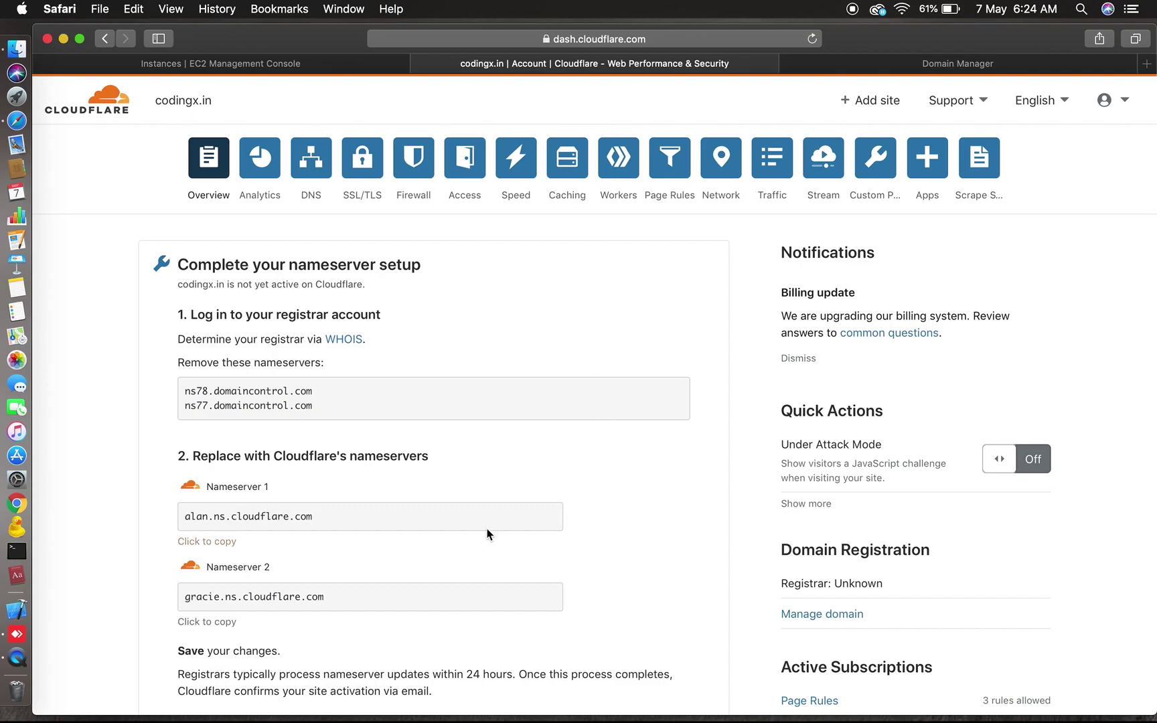
- Check GoDaddy lists the Cloudflare nameservers, then open Cloudflare's DNS page for codingx.in
{"action": "scroll", "coordinate": [487, 534], "scroll_direction": "down", "scroll_amount": 5}
{"action": "scroll", "coordinate": [487, 534], "scroll_direction": "up", "scroll_amount": 5}
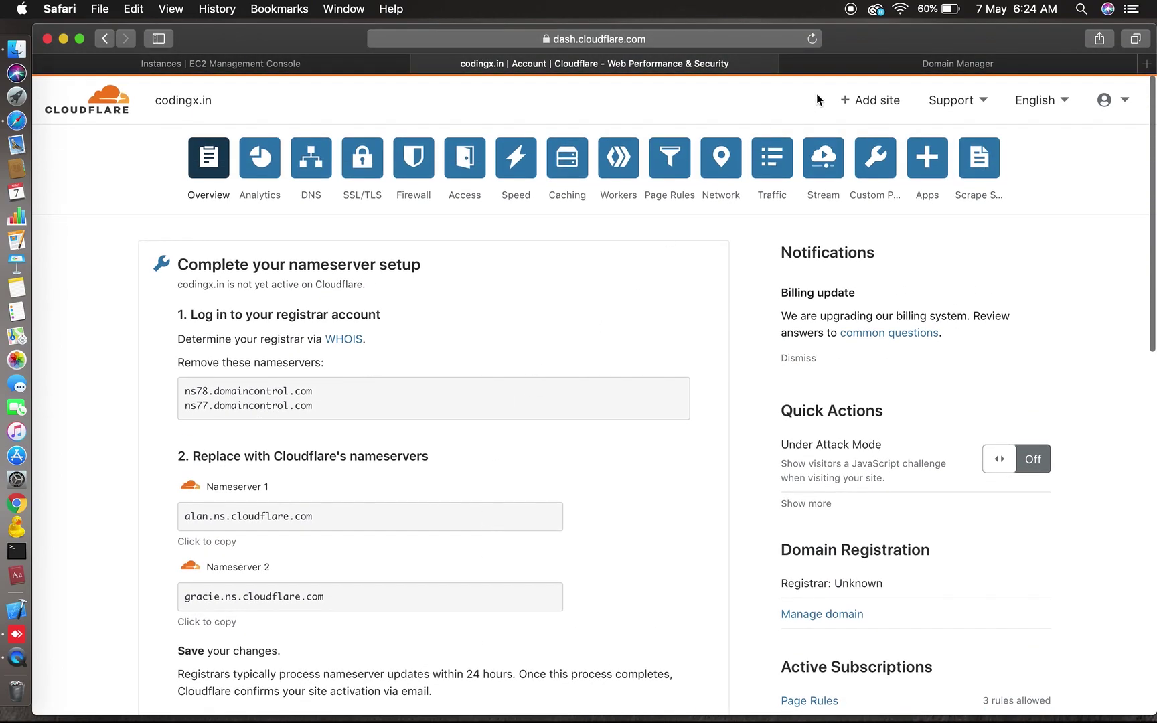
{"action": "left_click", "coordinate": [860, 66]}
{"action": "scroll", "coordinate": [535, 377], "scroll_direction": "down", "scroll_amount": 1}
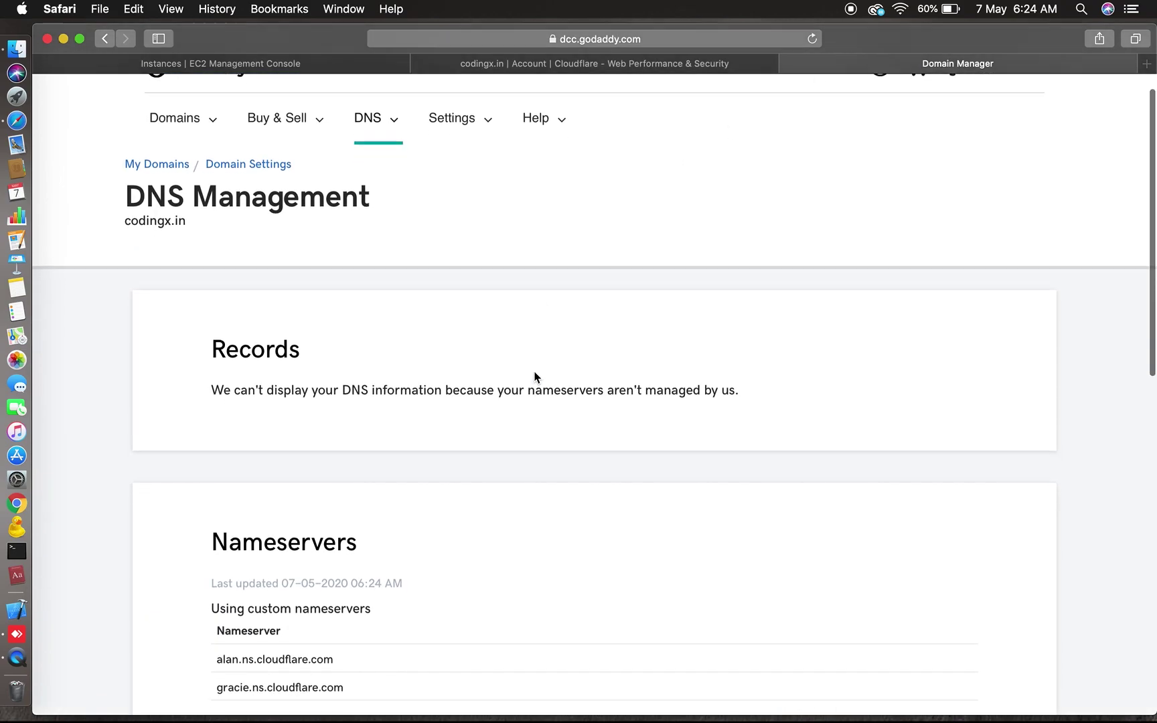
{"action": "scroll", "coordinate": [535, 377], "scroll_direction": "down", "scroll_amount": 4}
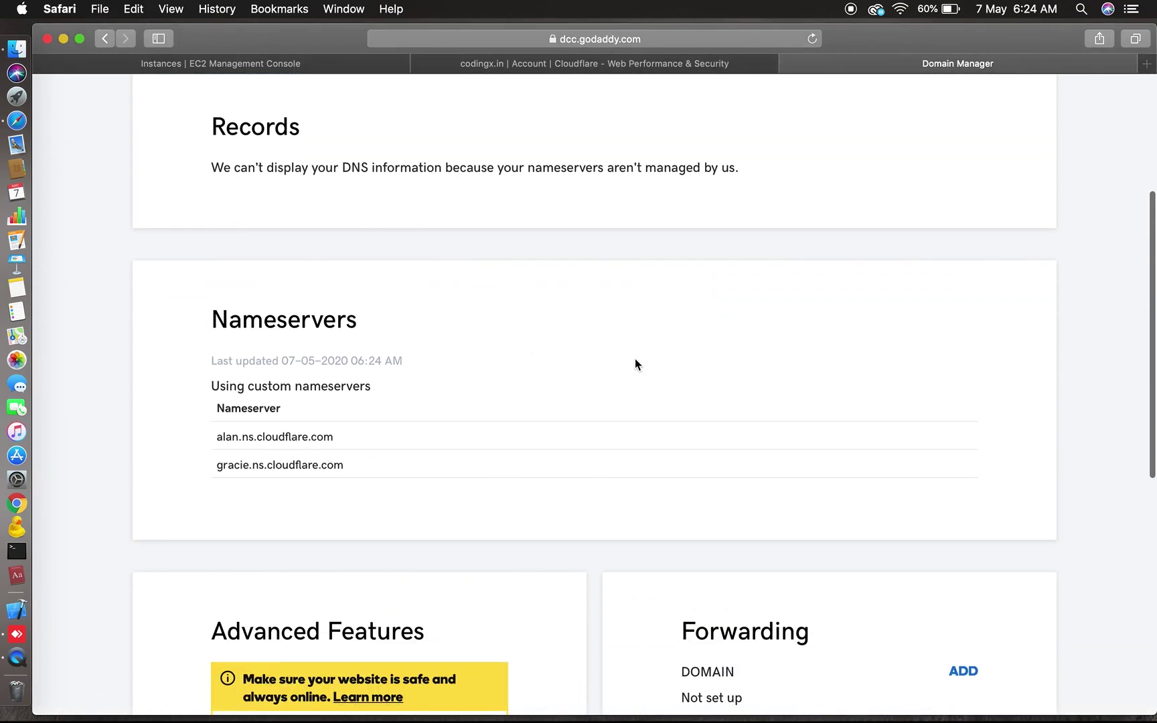
{"action": "left_click", "coordinate": [497, 65]}
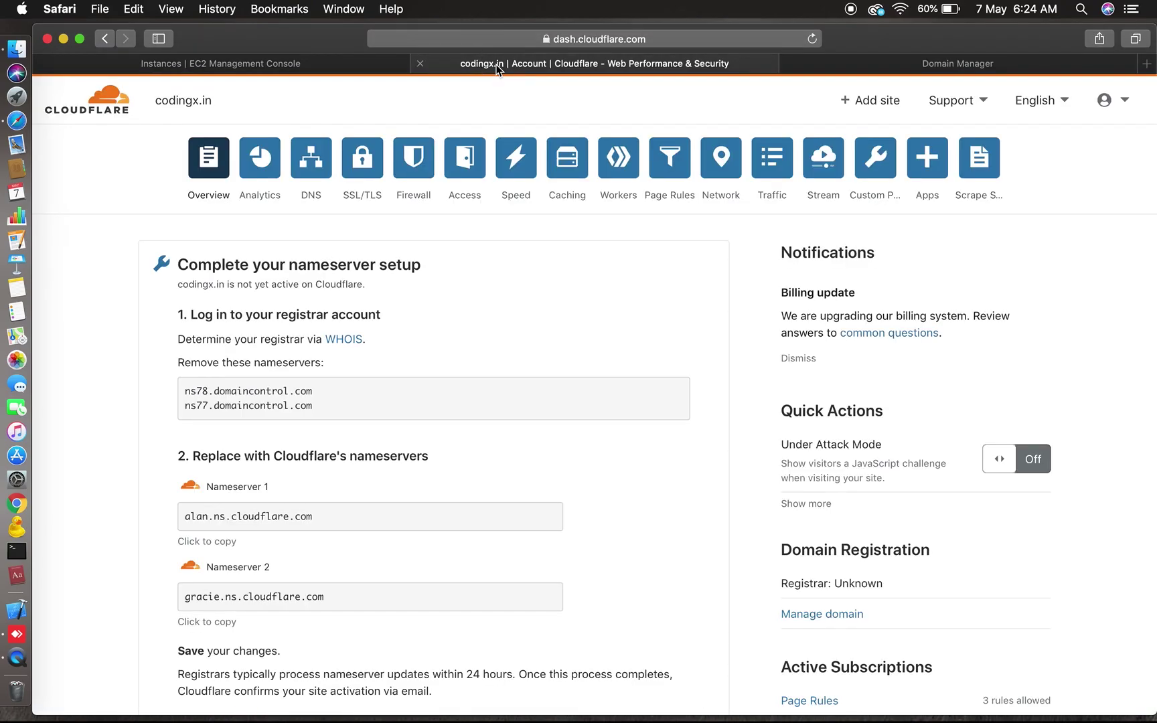
{"action": "left_click", "coordinate": [315, 162]}
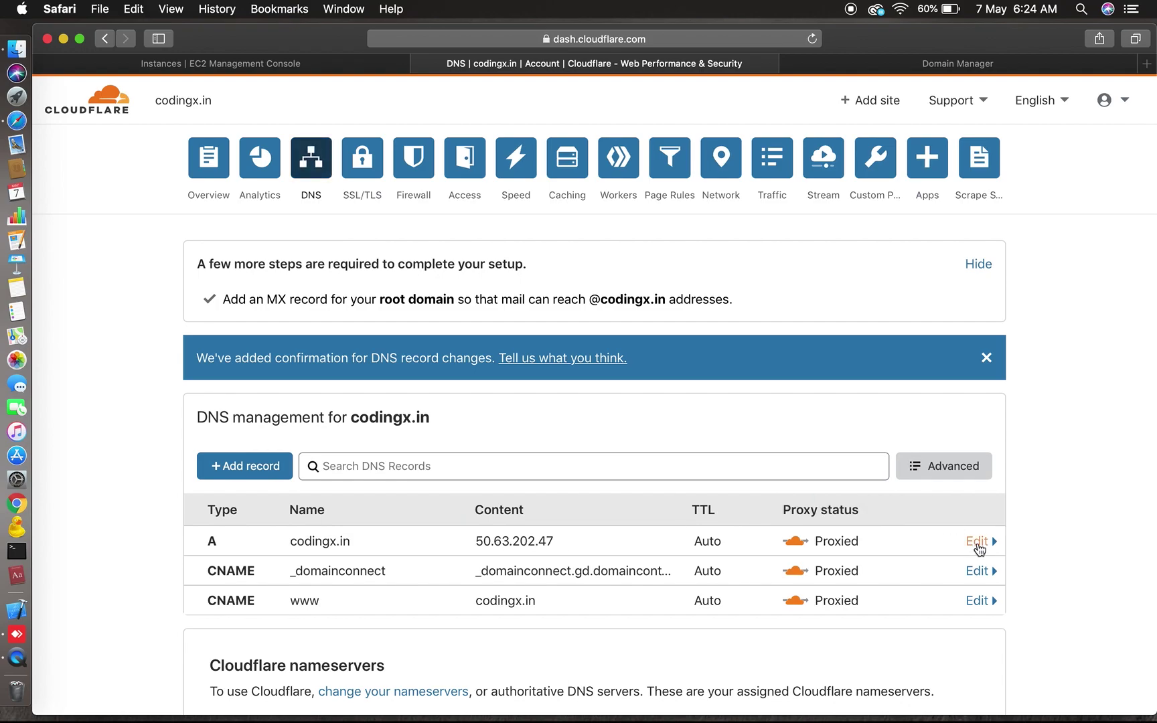
- Change the codingx.in A record from 50.63.202.47 to EC2 IP 3.23.75.167 and dismiss the banner
{"action": "left_click", "coordinate": [976, 544]}
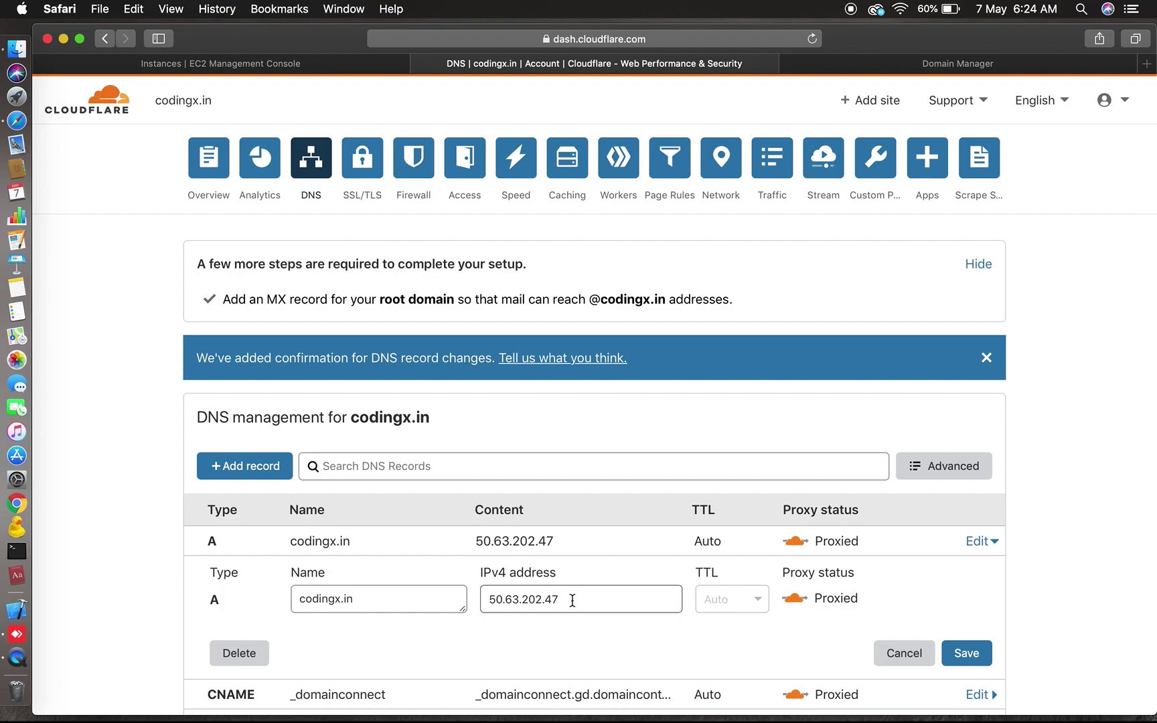
{"action": "left_click", "coordinate": [290, 66]}
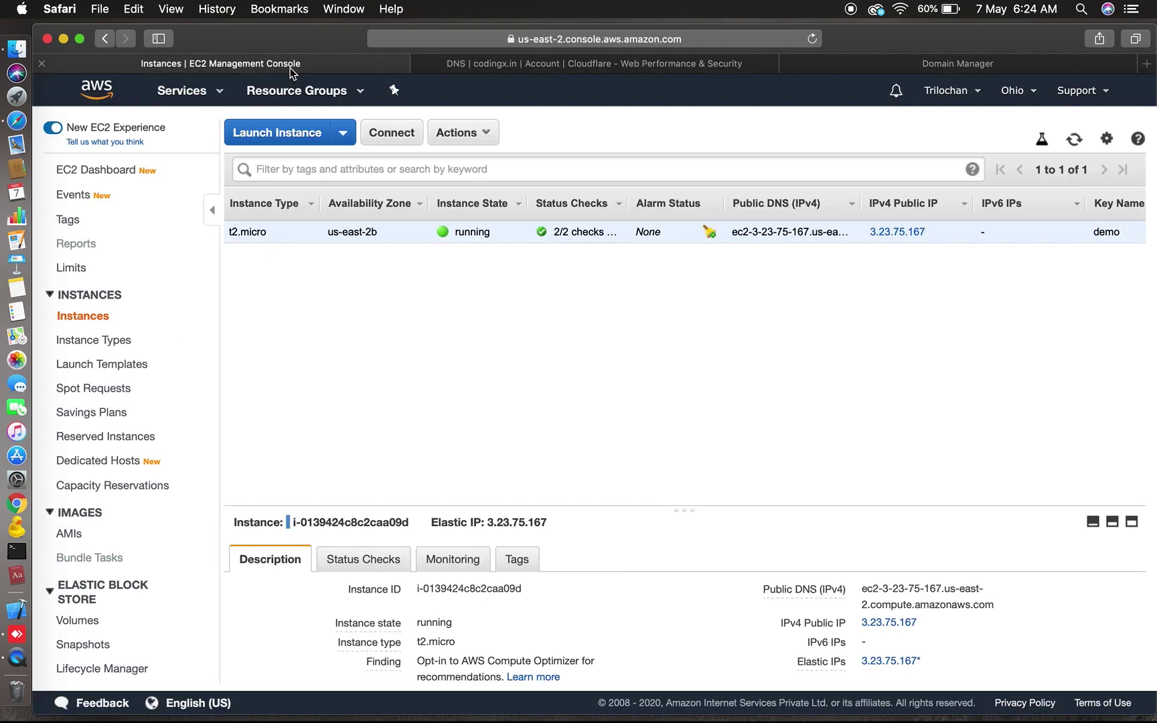
{"action": "left_click_drag", "start_coordinate": [939, 237], "coordinate": [864, 233]}
{"action": "key", "text": "super+c"}
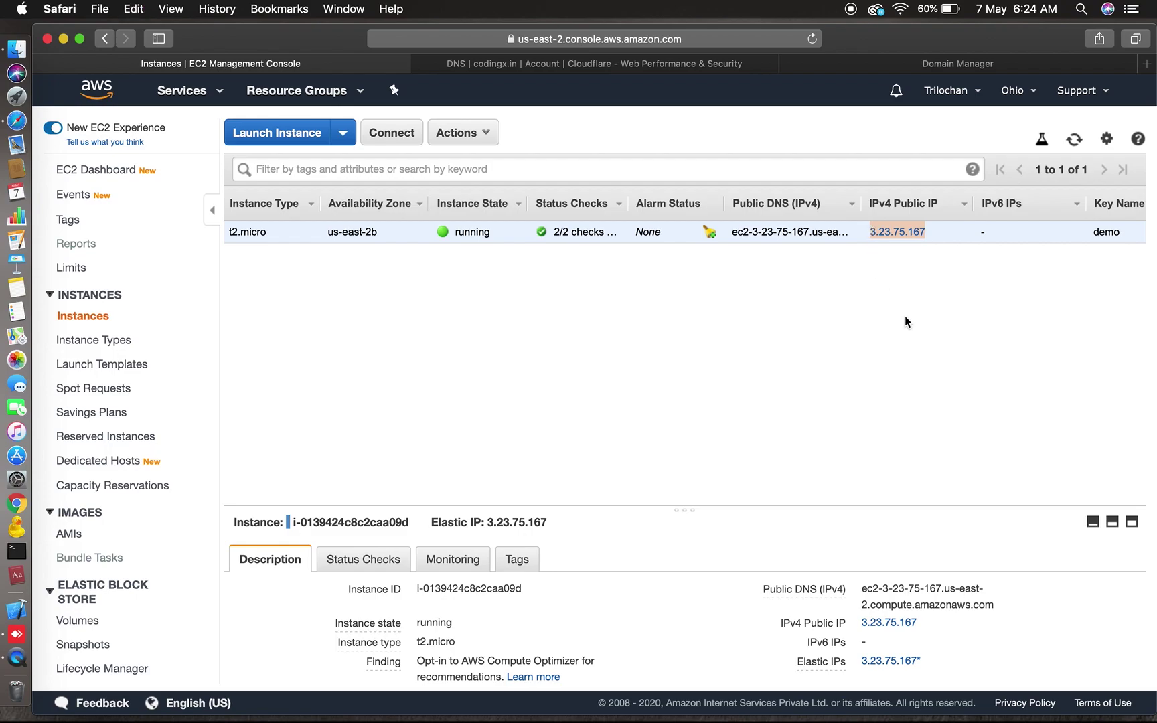
{"action": "left_click", "coordinate": [958, 63]}
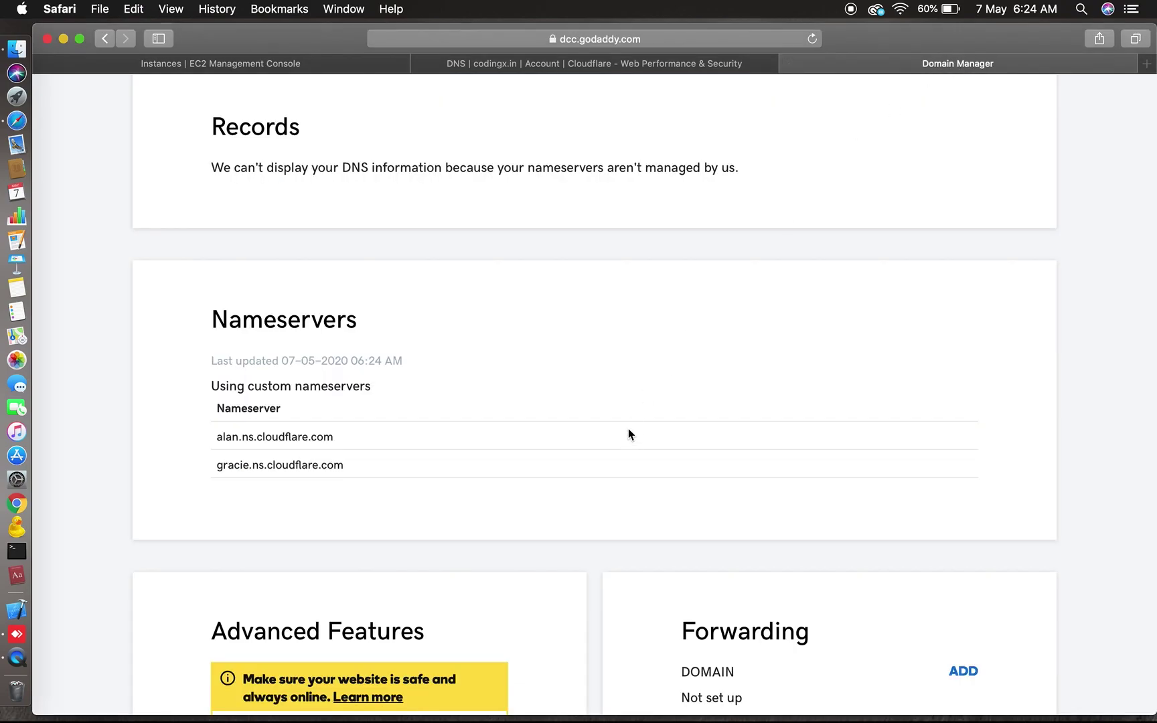
{"action": "left_click", "coordinate": [627, 63]}
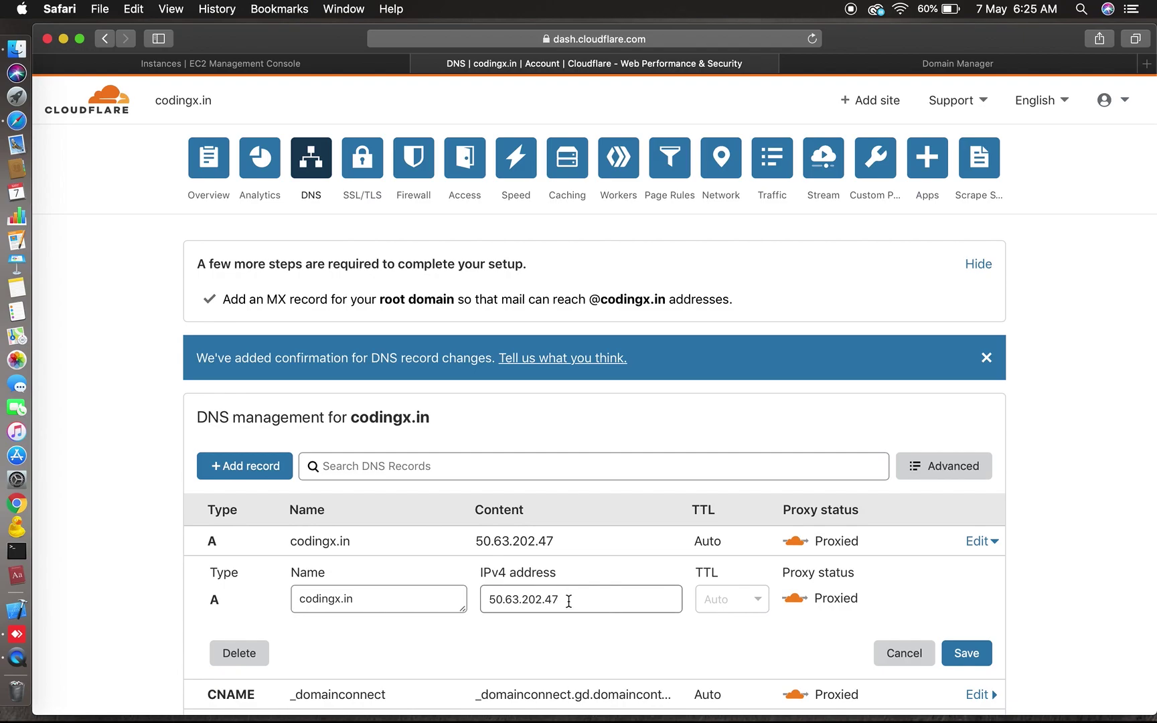
{"action": "left_click_drag", "start_coordinate": [568, 600], "coordinate": [488, 599]}
{"action": "key", "text": "super+v"}
{"action": "left_click", "coordinate": [966, 653]}
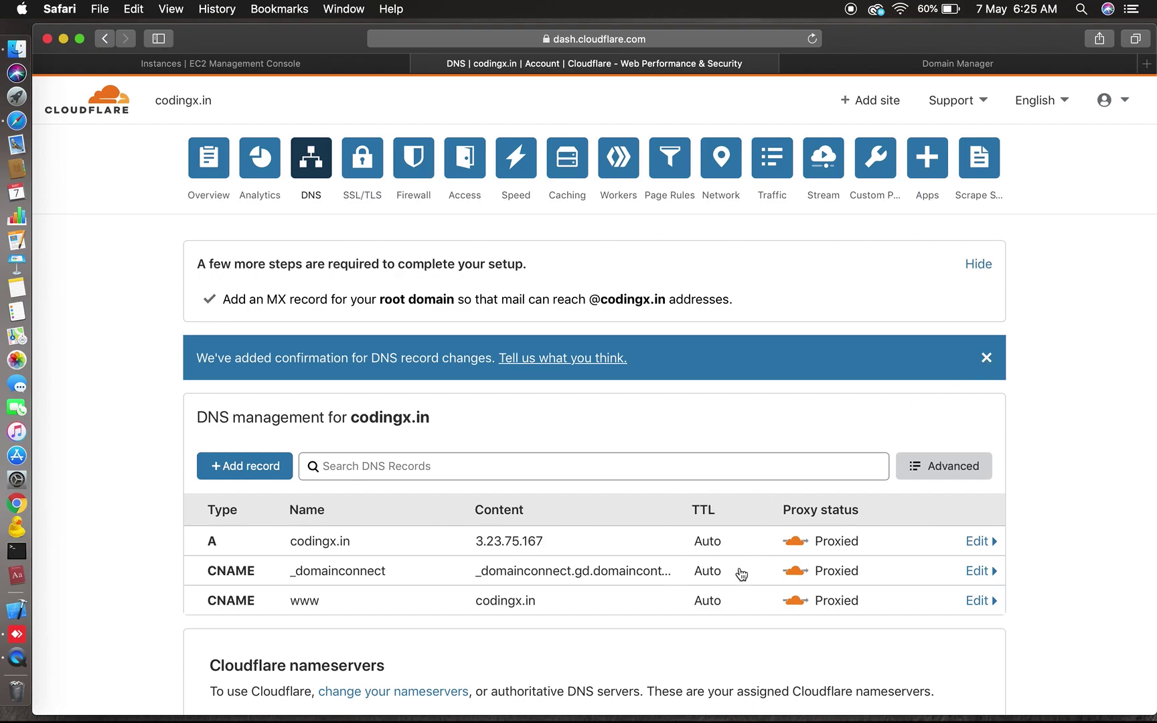
{"action": "scroll", "coordinate": [740, 574], "scroll_direction": "down", "scroll_amount": 2}
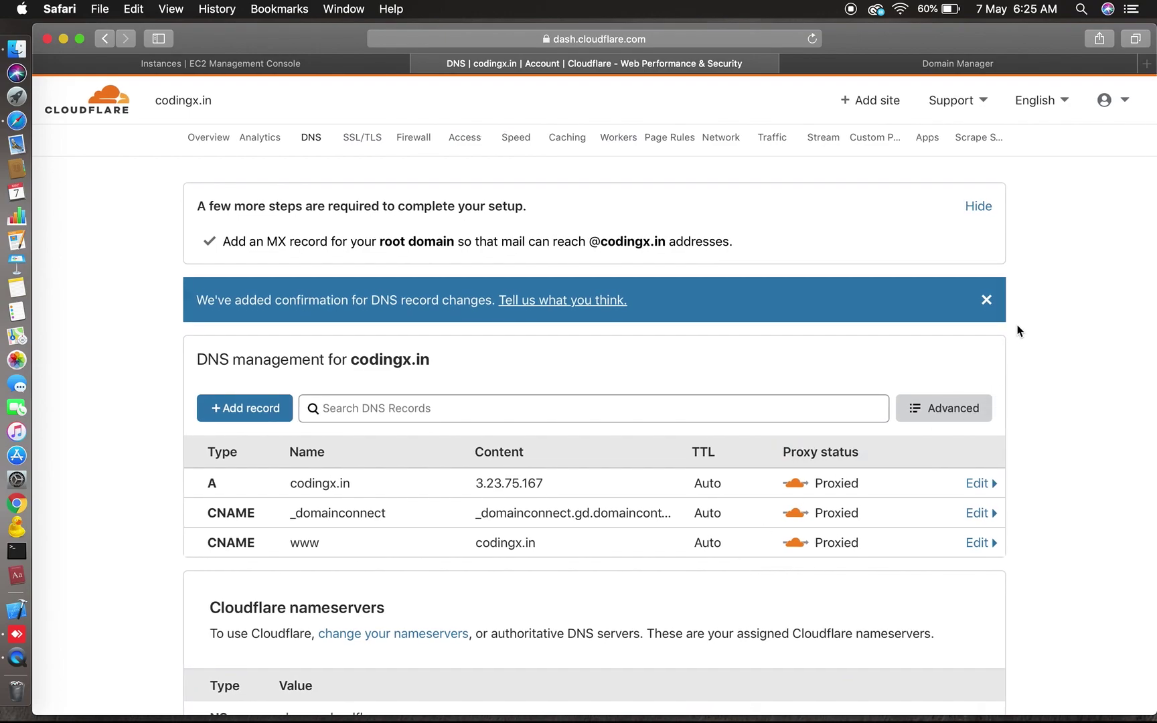
{"action": "left_click", "coordinate": [987, 301]}
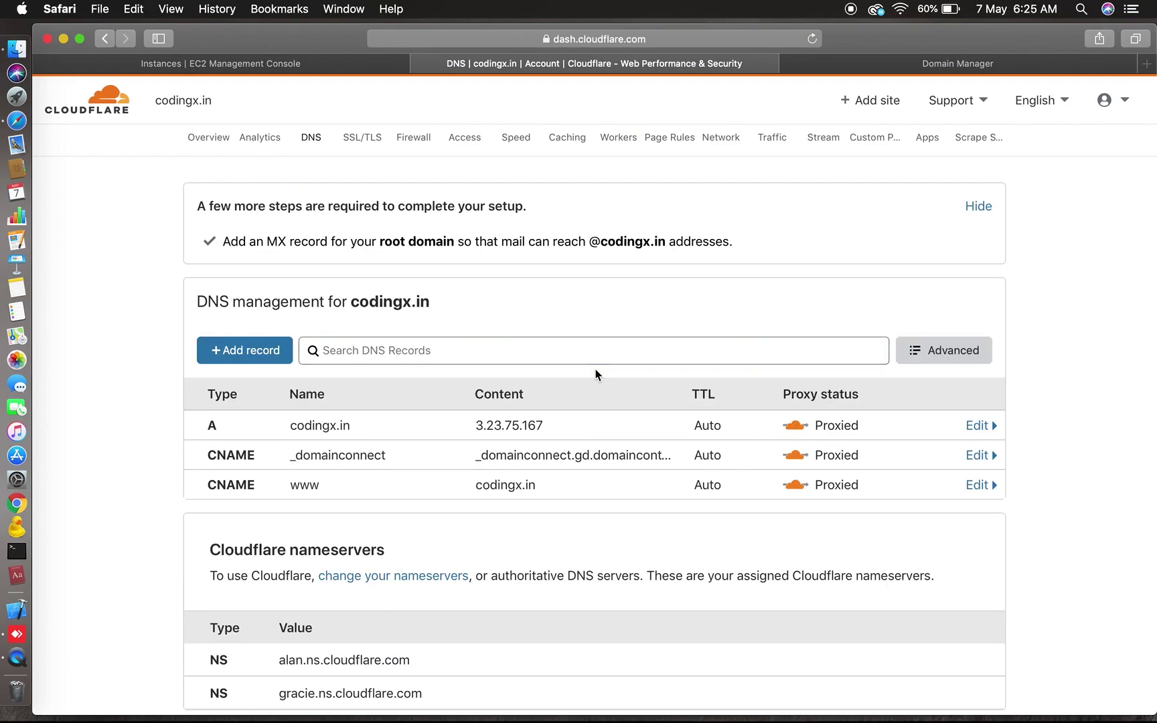
- Reload the codingx.in overview until it confirms Cloudflare protection, then open a new tab
{"action": "scroll", "coordinate": [442, 288], "scroll_direction": "up", "scroll_amount": 2}
{"action": "left_click", "coordinate": [221, 172]}
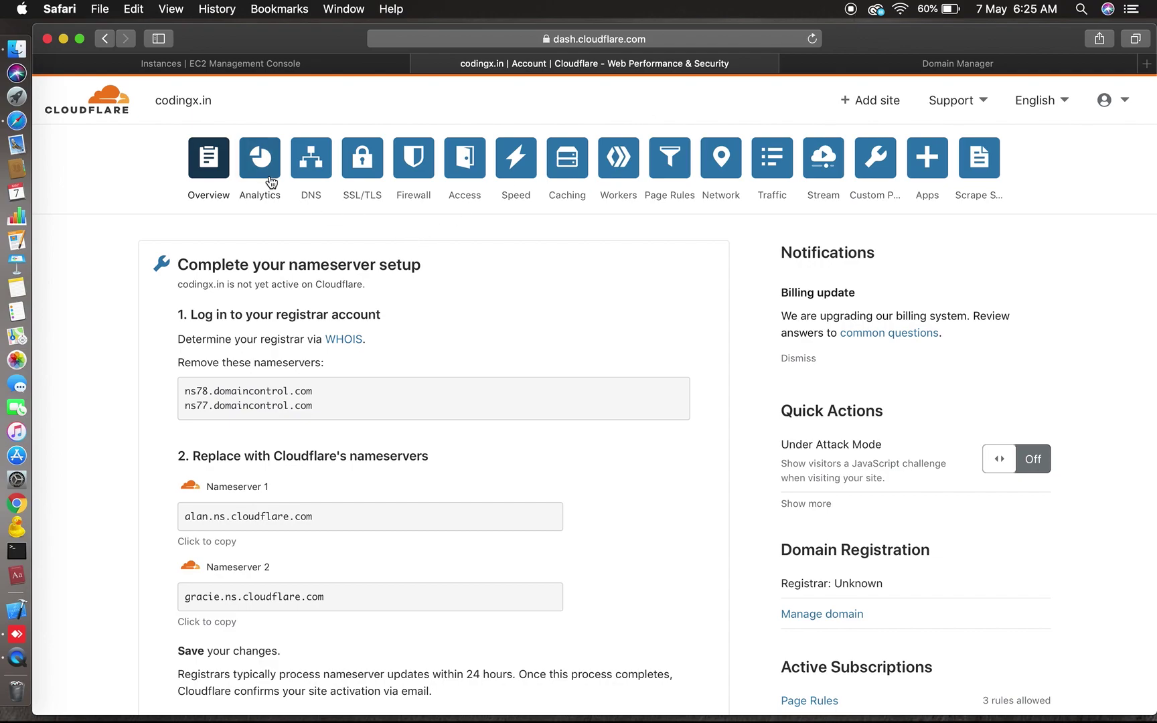
{"action": "left_click", "coordinate": [812, 40]}
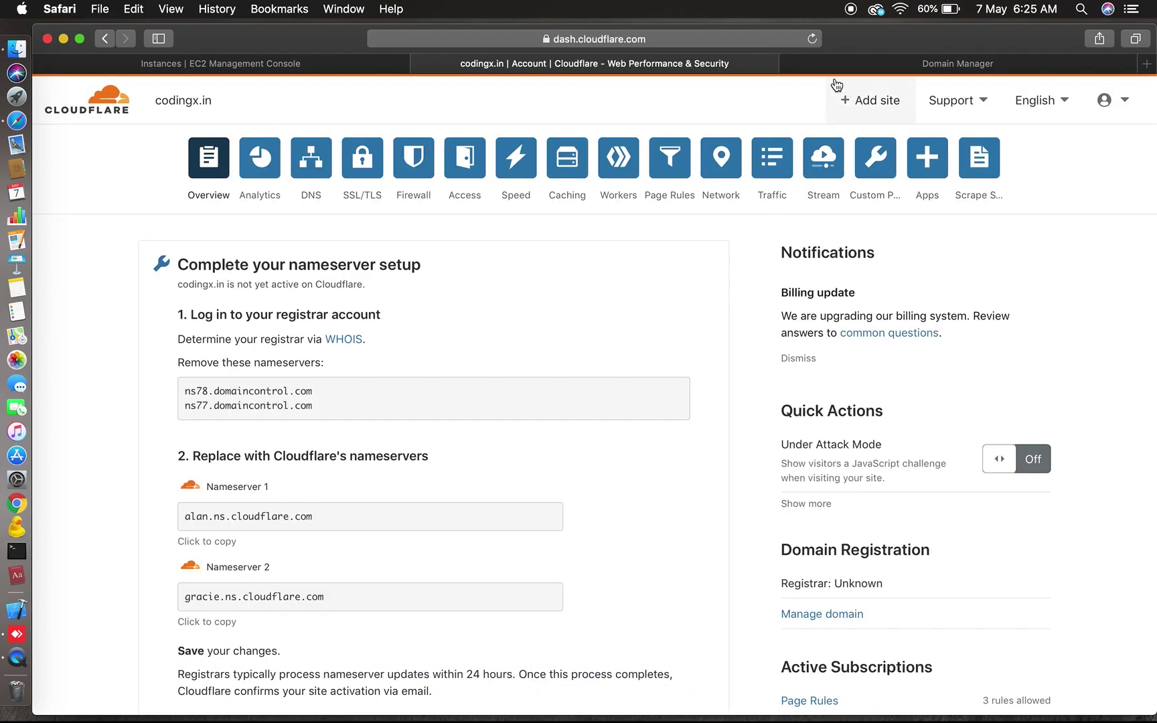
{"action": "left_click", "coordinate": [814, 39]}
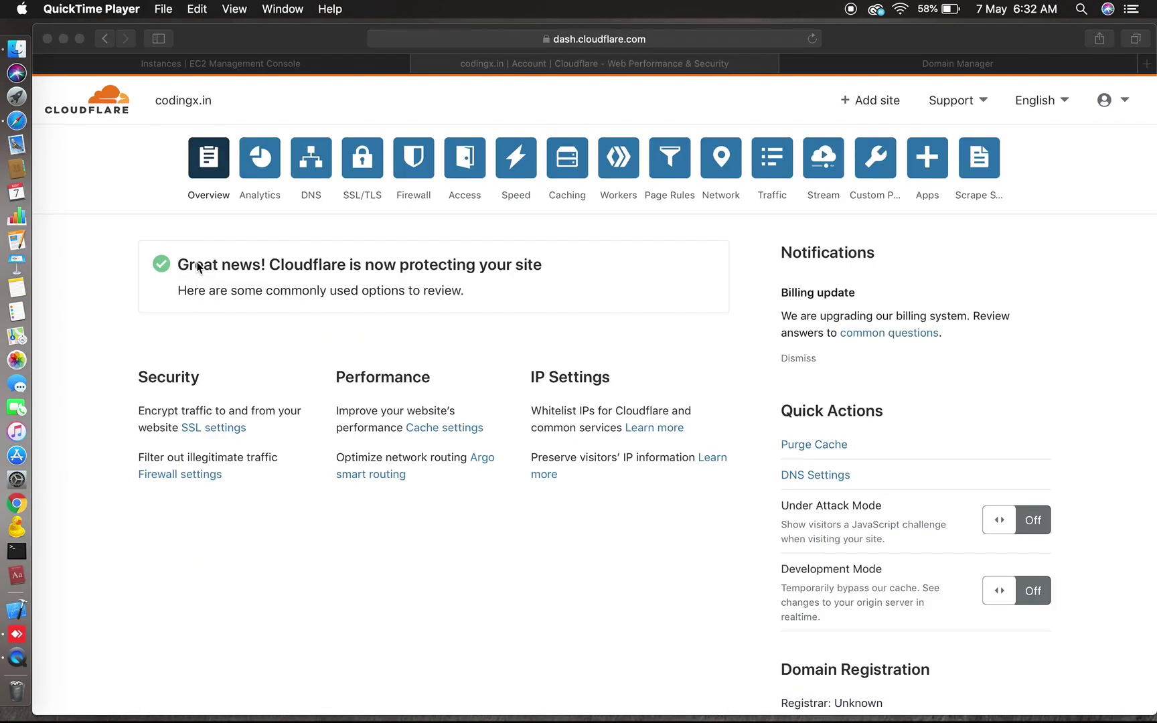
{"action": "left_click", "coordinate": [188, 268]}
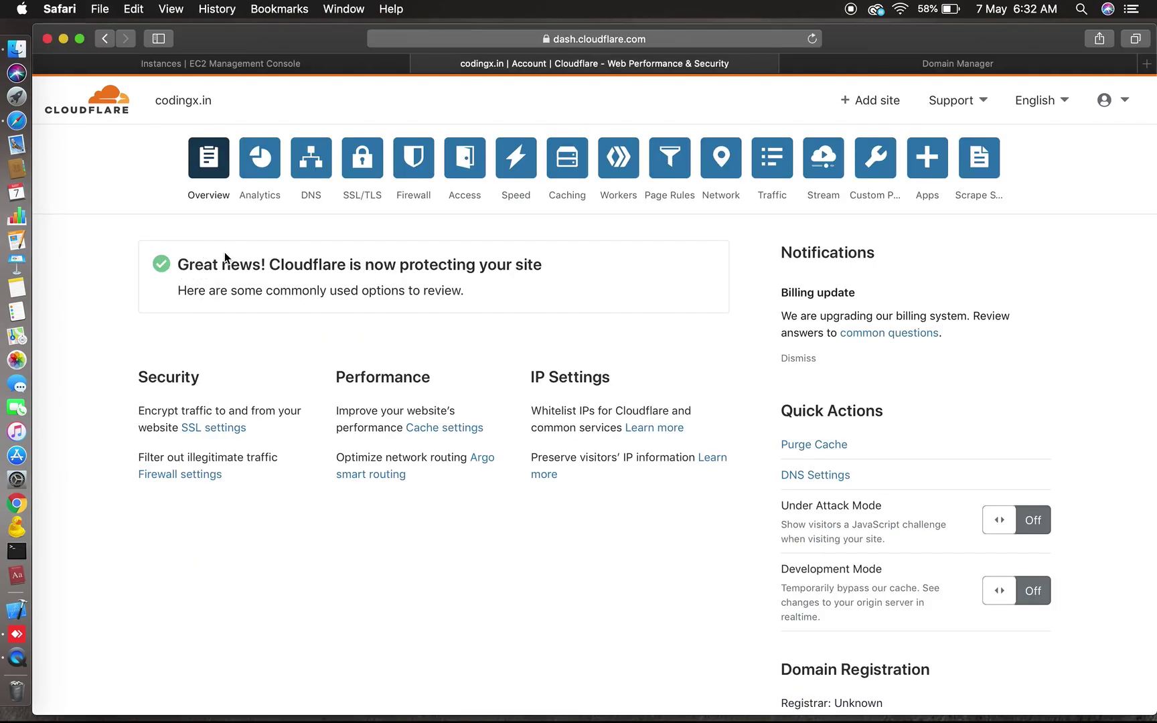
{"action": "left_click_drag", "start_coordinate": [177, 266], "coordinate": [529, 271]}
{"action": "left_click", "coordinate": [552, 288]}
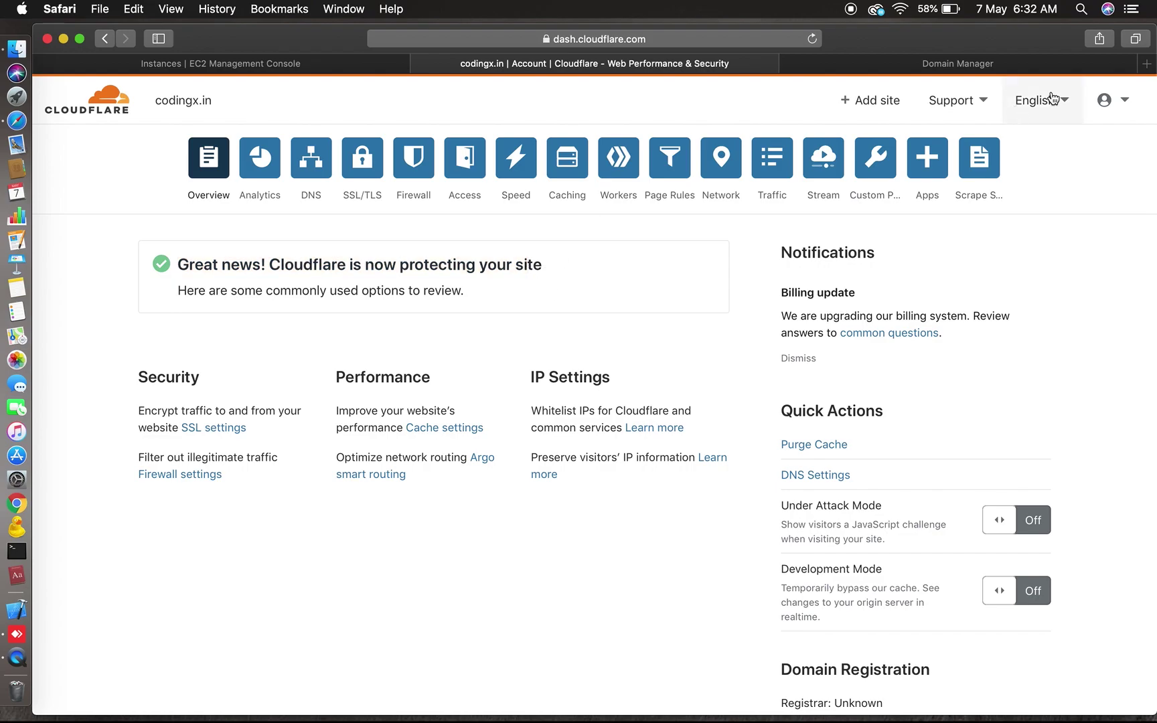
{"action": "left_click", "coordinate": [1147, 65]}
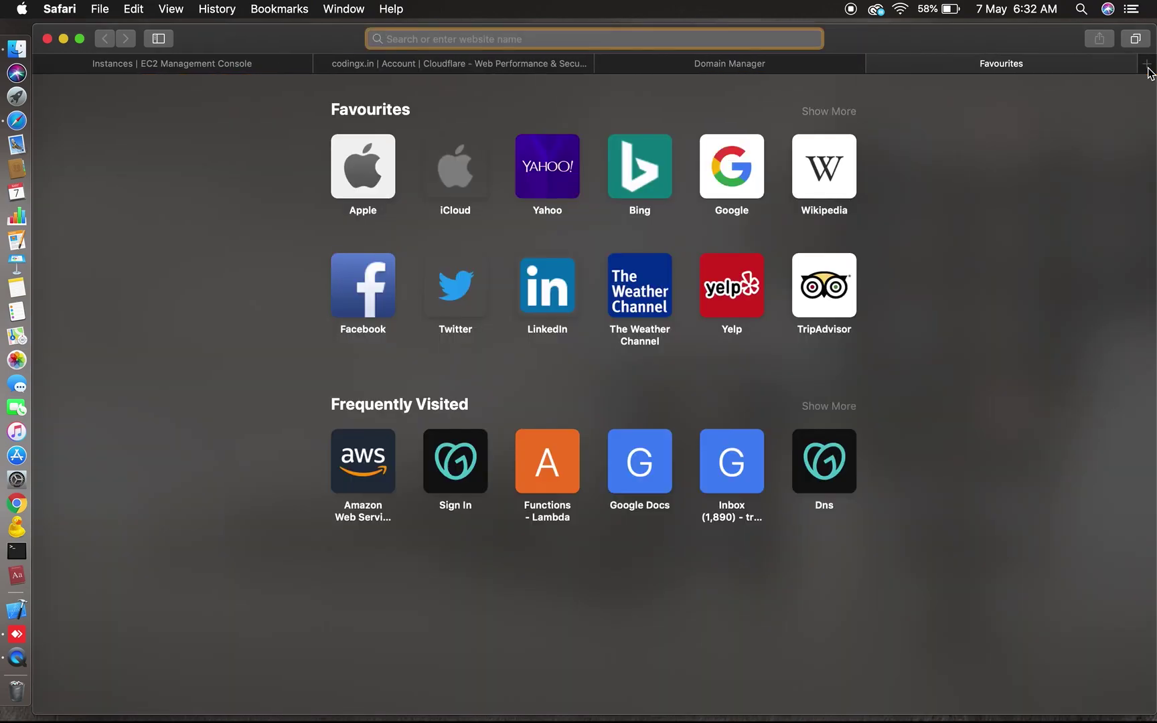
- Load codingx.in and confirm the address is served over https
{"action": "type", "text": "codin"}
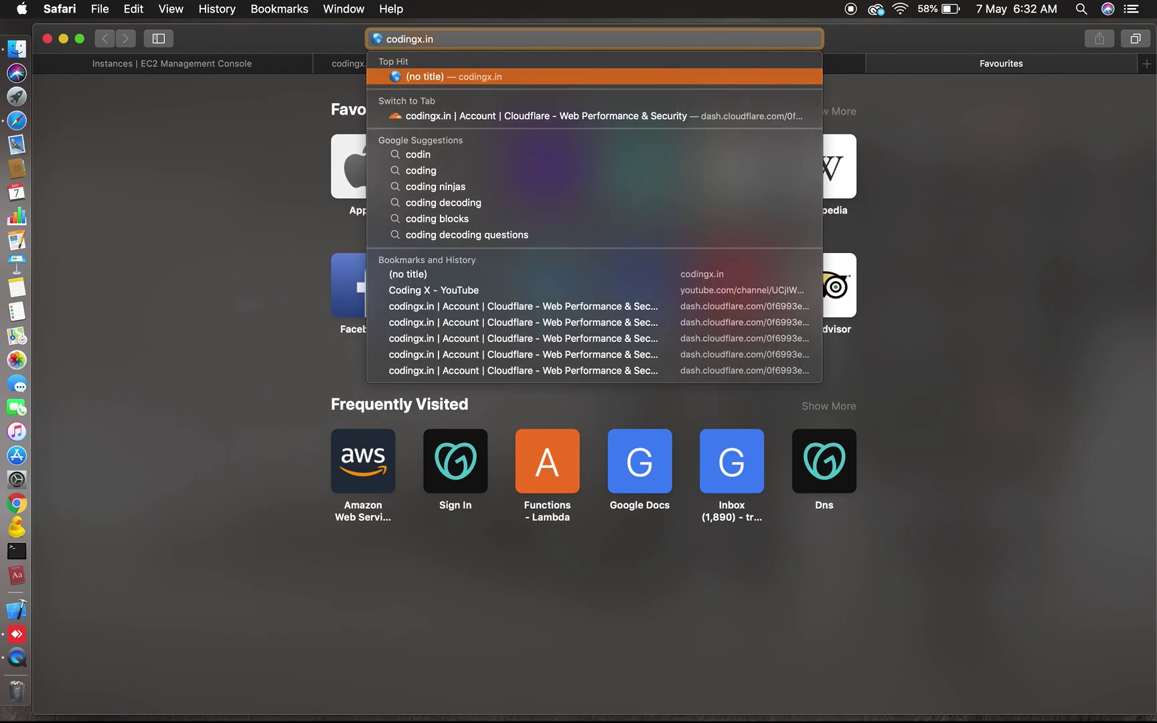
{"action": "type", "text": "gx.in/"}
{"action": "key", "text": "Return"}
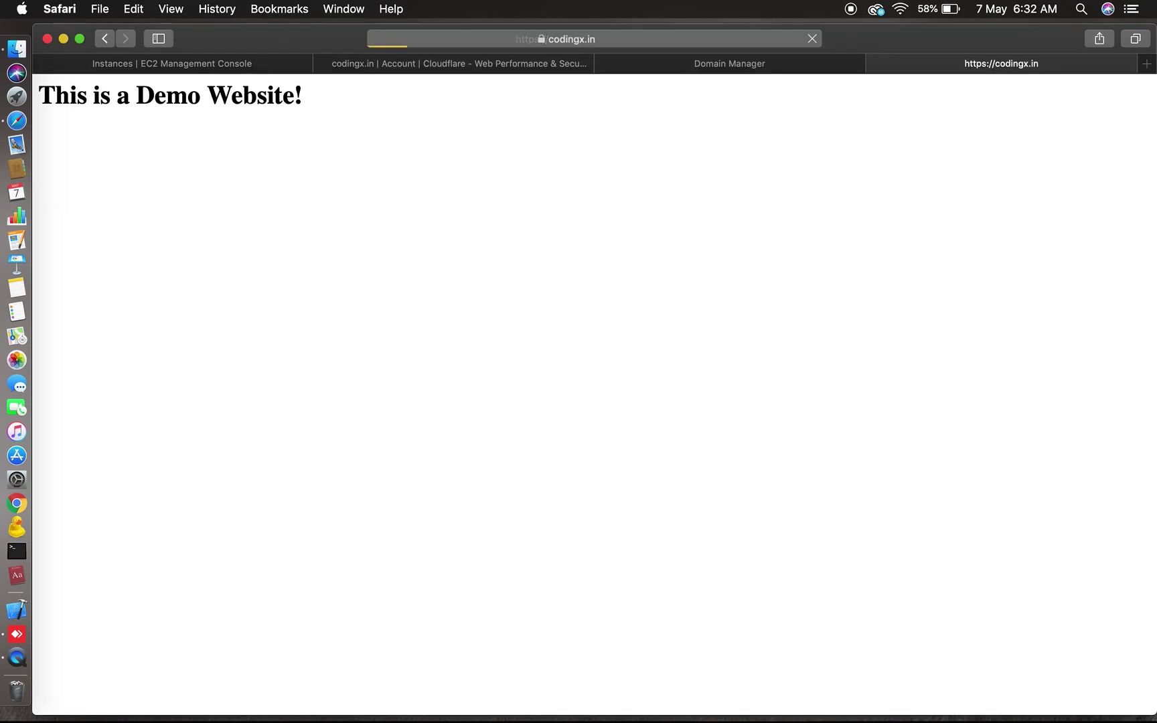
{"action": "left_click", "coordinate": [570, 41]}
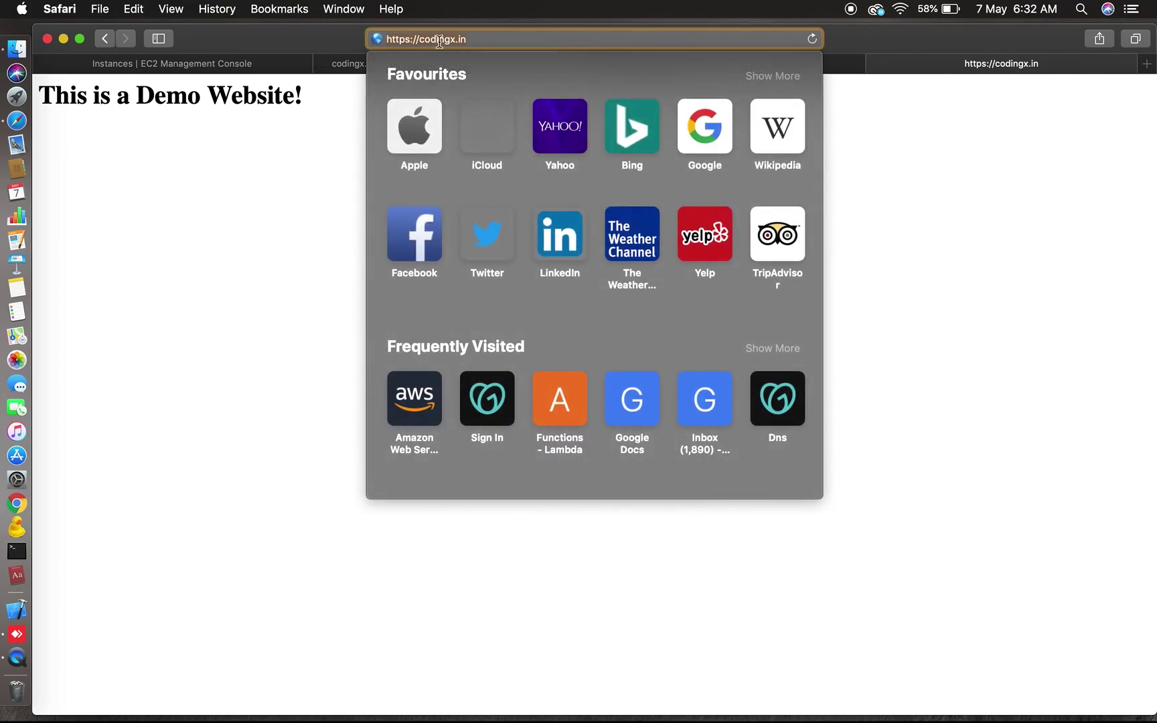
{"action": "left_click", "coordinate": [410, 40]}
{"action": "left_click", "coordinate": [1047, 181]}
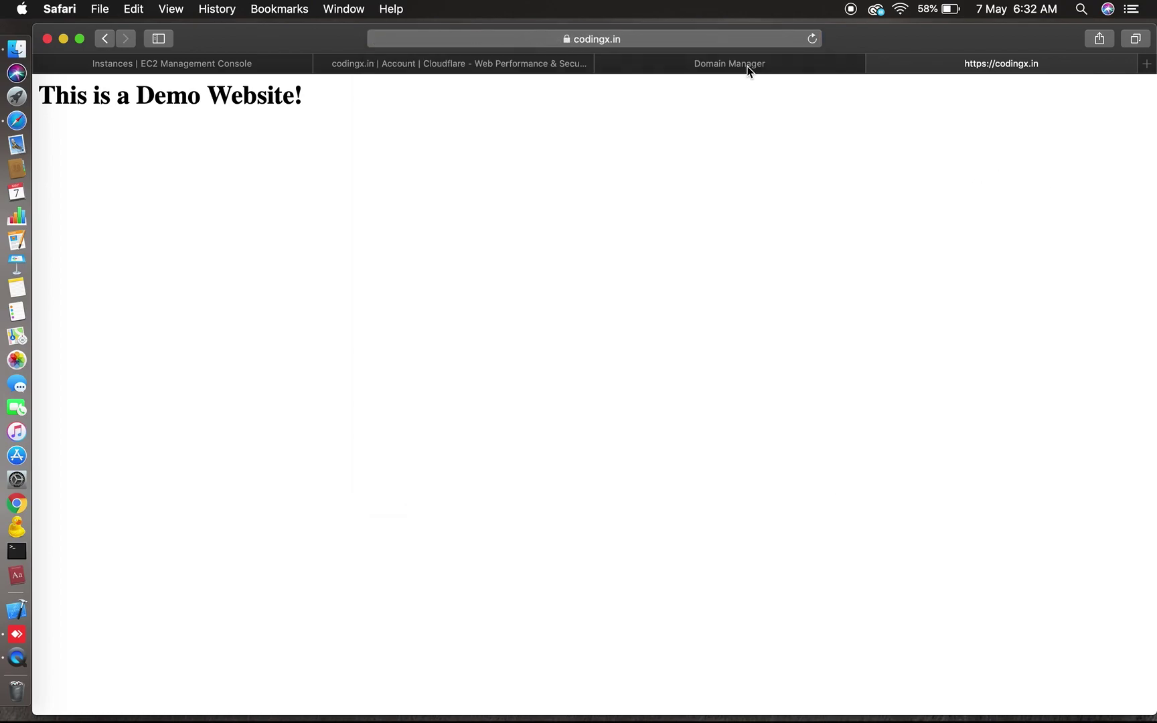
- Check the certificate name sni.cloudflaressl.com, issuer CloudFlare Inc ECC CA-2, and expiry date
{"action": "left_click", "coordinate": [570, 40]}
{"action": "left_click", "coordinate": [474, 195]}
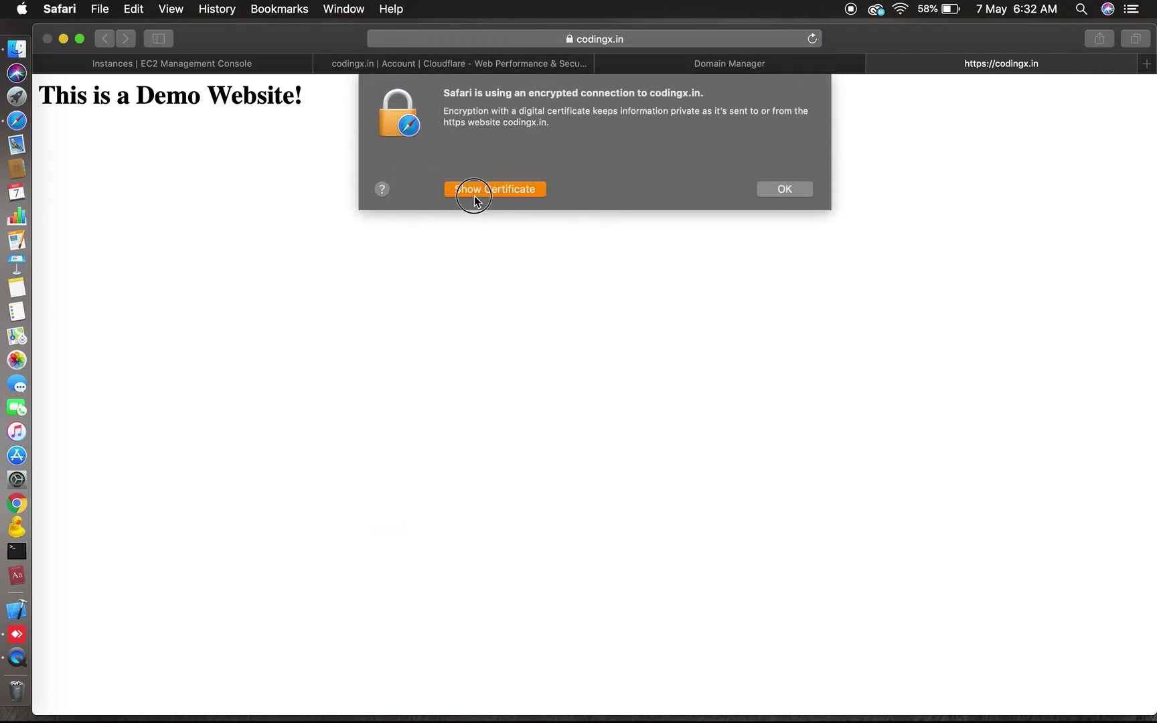
{"action": "left_click_drag", "start_coordinate": [455, 252], "coordinate": [571, 248]}
{"action": "left_click", "coordinate": [495, 263]}
{"action": "left_click_drag", "start_coordinate": [494, 263], "coordinate": [613, 262]}
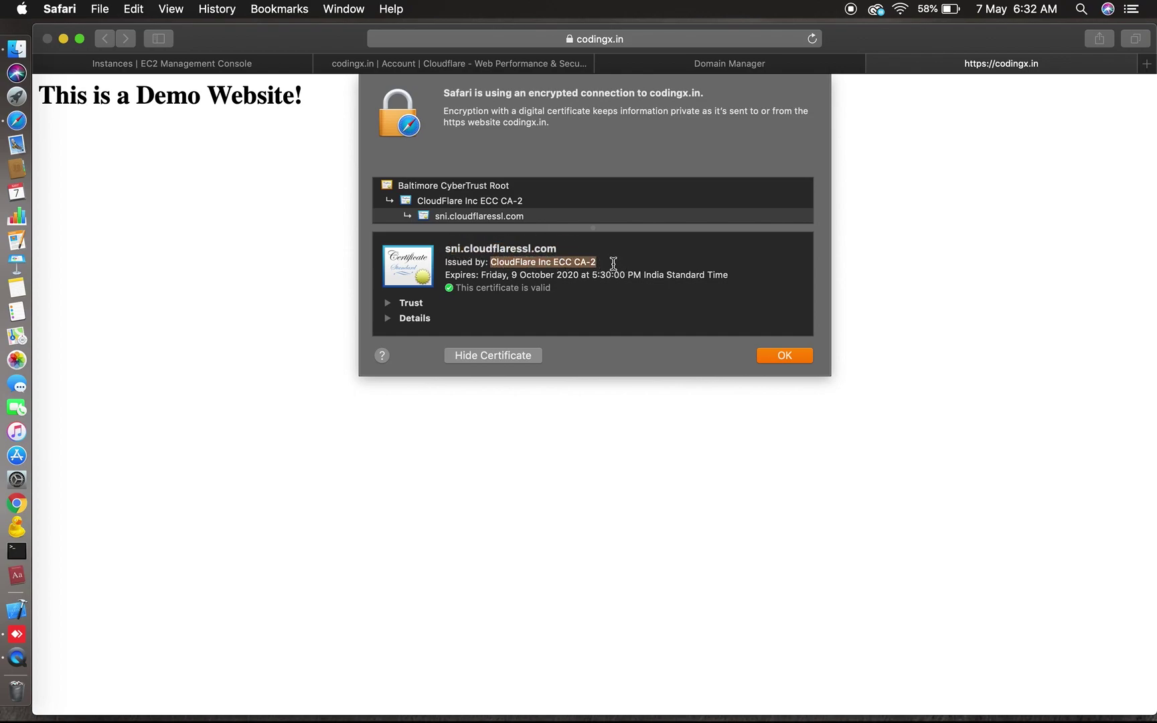
{"action": "left_click_drag", "start_coordinate": [486, 276], "coordinate": [723, 288]}
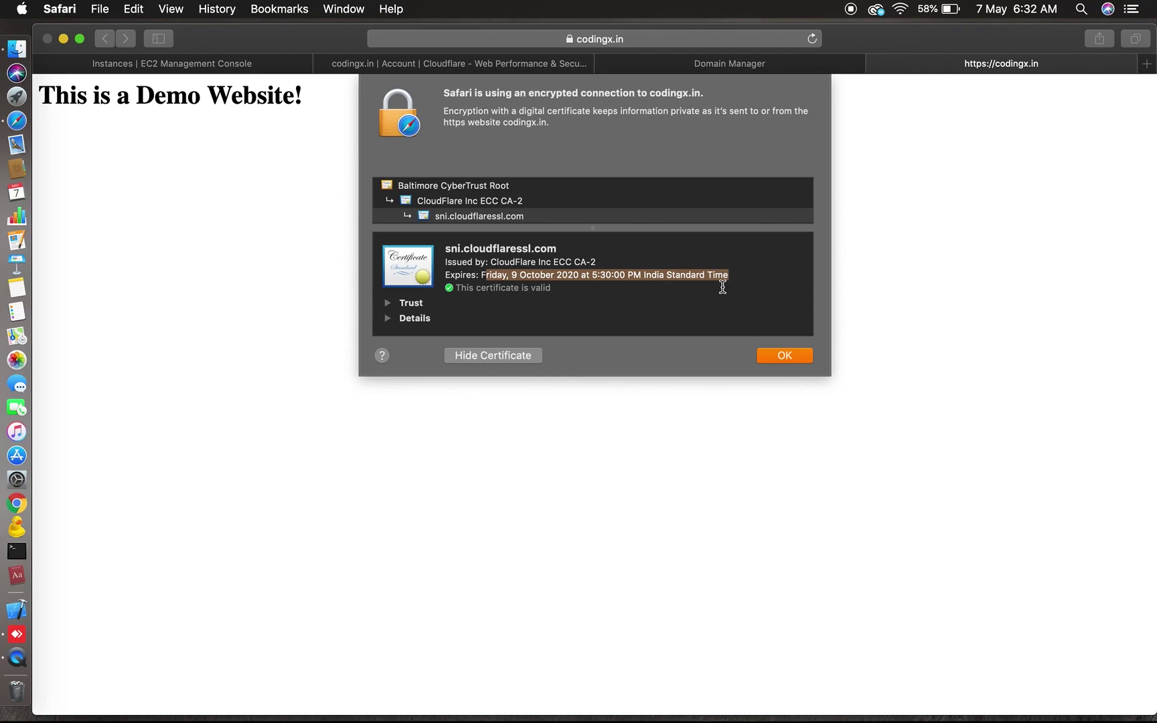
- Review the certificate's detailed fields, including *.codingx.in coverage, and close the details
{"action": "left_click", "coordinate": [388, 319]}
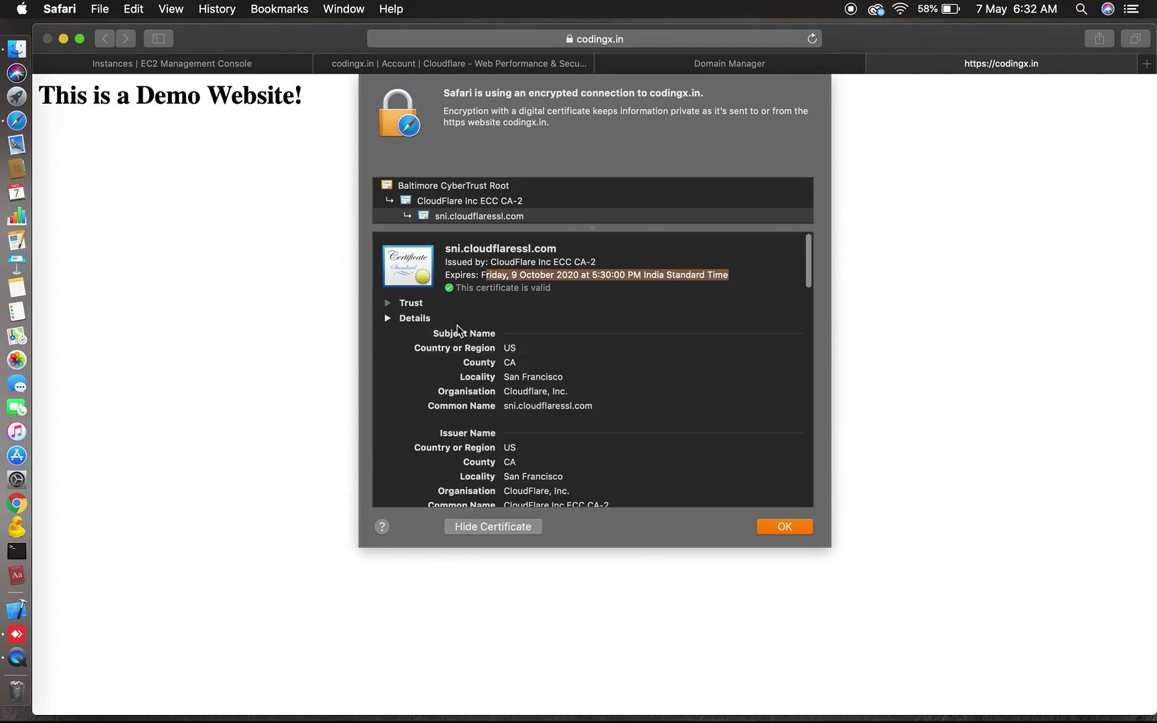
{"action": "scroll", "coordinate": [477, 343], "scroll_direction": "down", "scroll_amount": 5}
{"action": "scroll", "coordinate": [477, 343], "scroll_direction": "down", "scroll_amount": 5}
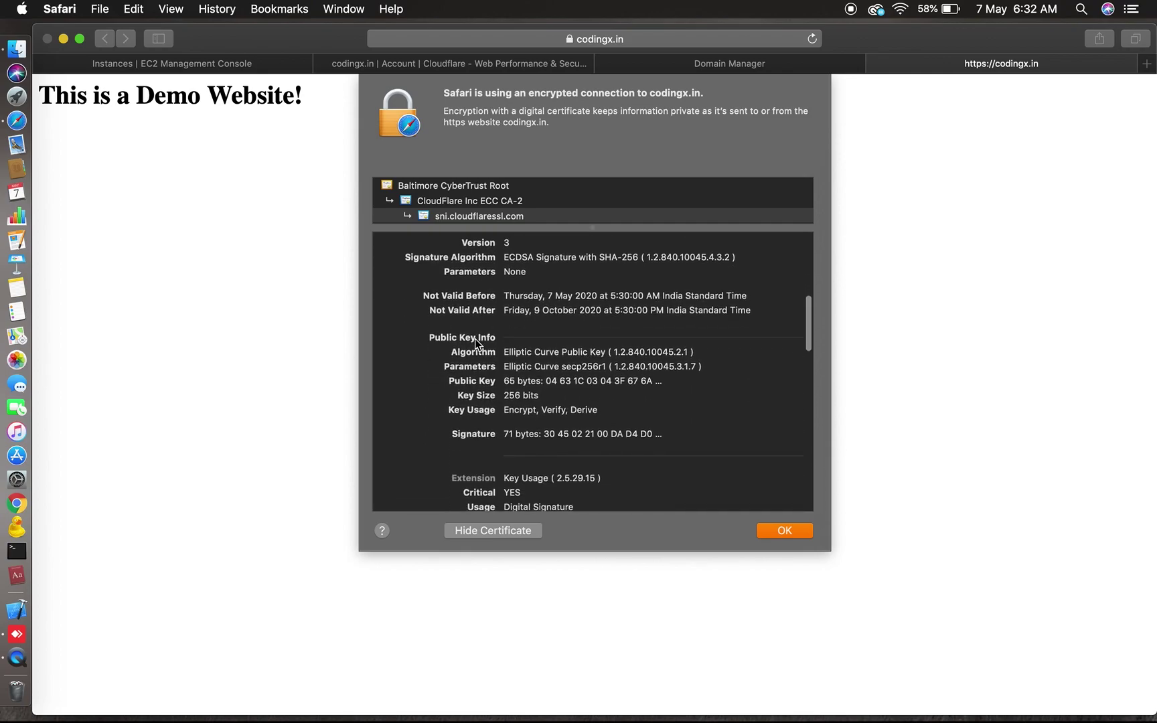
{"action": "scroll", "coordinate": [476, 343], "scroll_direction": "down", "scroll_amount": 5}
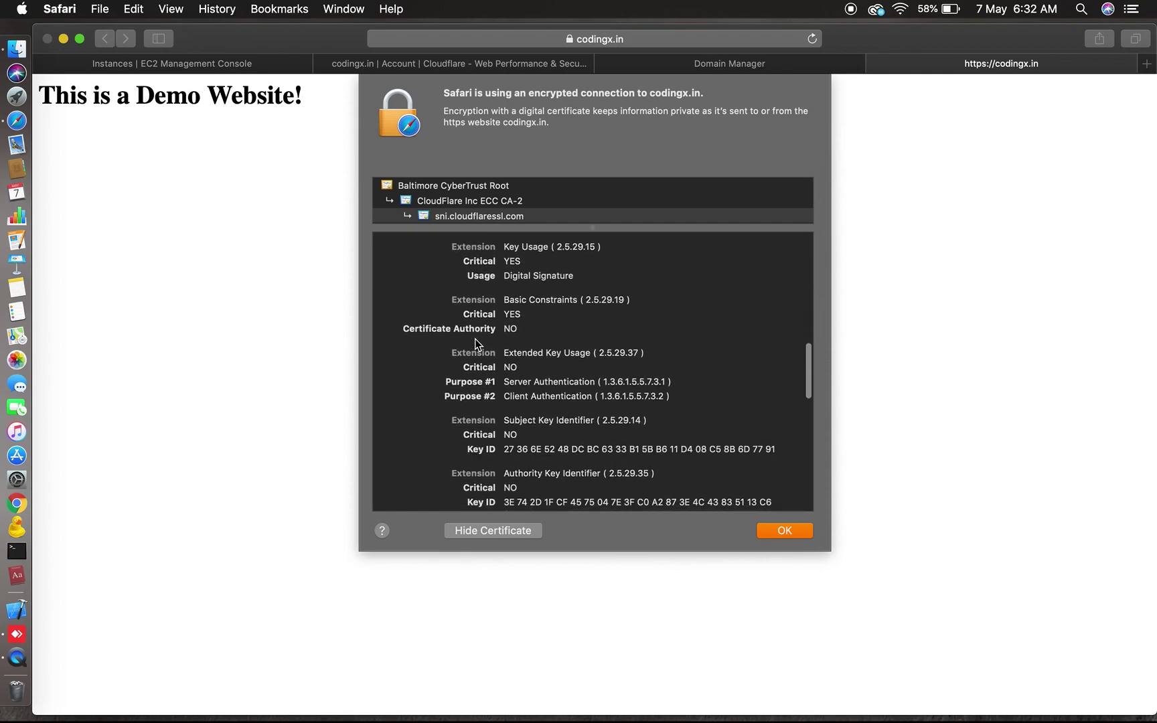
{"action": "scroll", "coordinate": [476, 343], "scroll_direction": "down", "scroll_amount": 8}
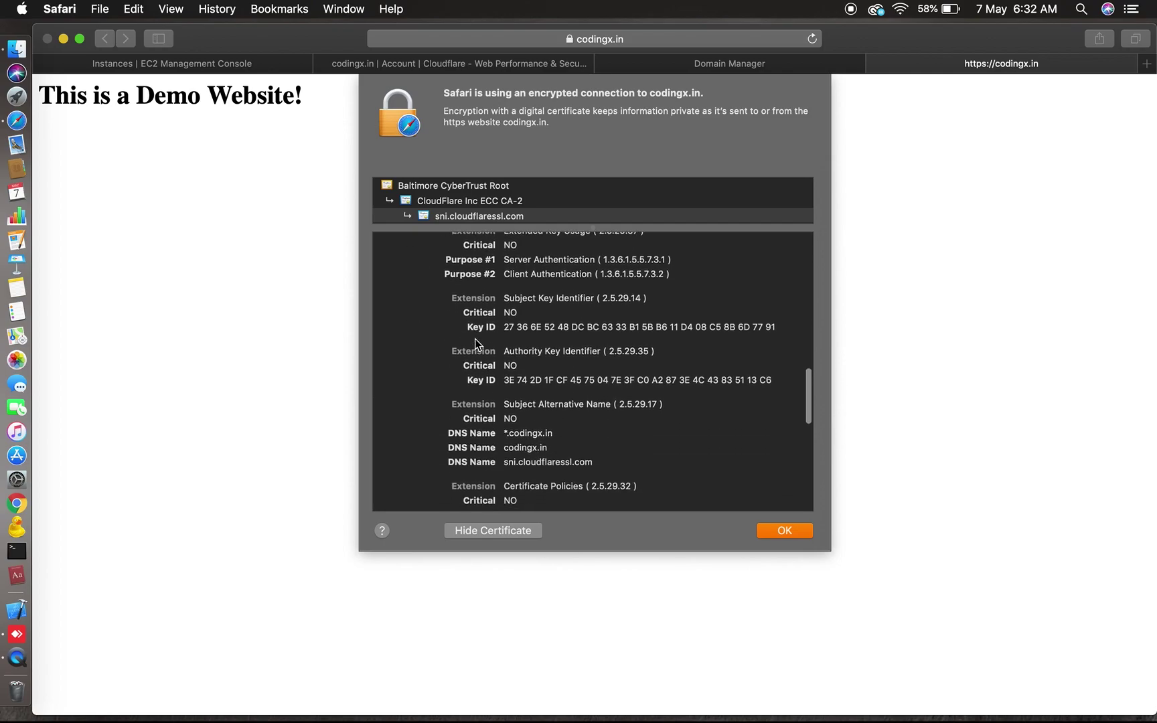
{"action": "scroll", "coordinate": [476, 342], "scroll_direction": "up", "scroll_amount": 10}
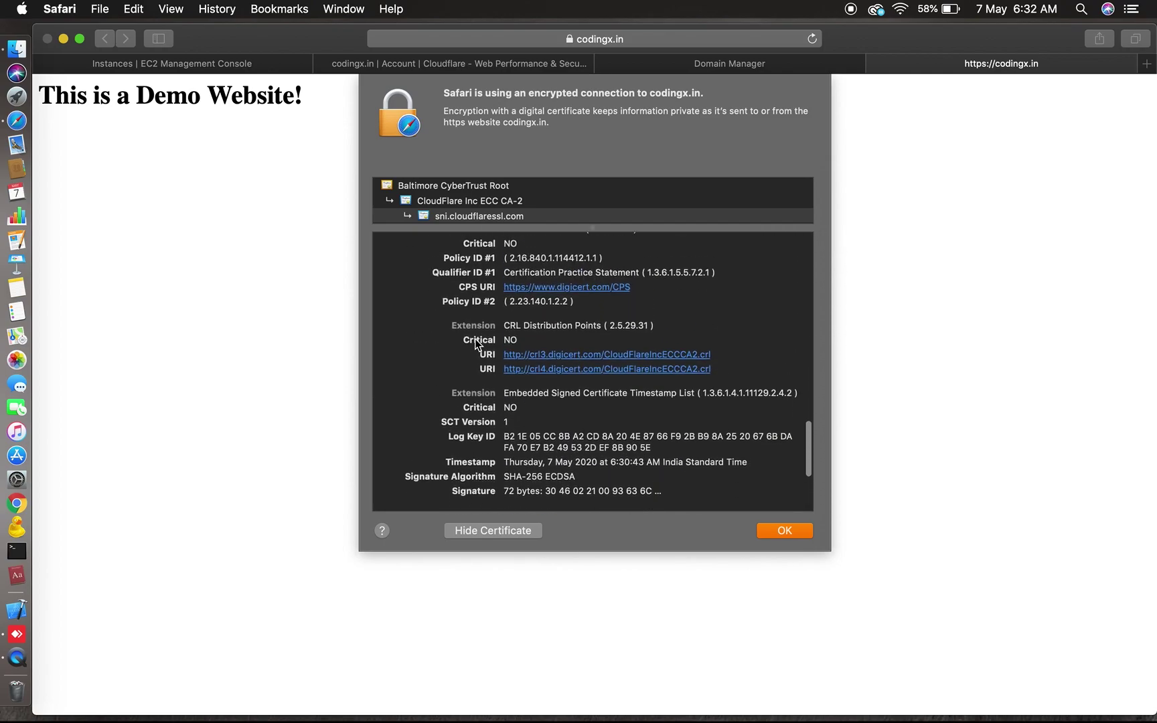
{"action": "scroll", "coordinate": [476, 342], "scroll_direction": "up", "scroll_amount": 4}
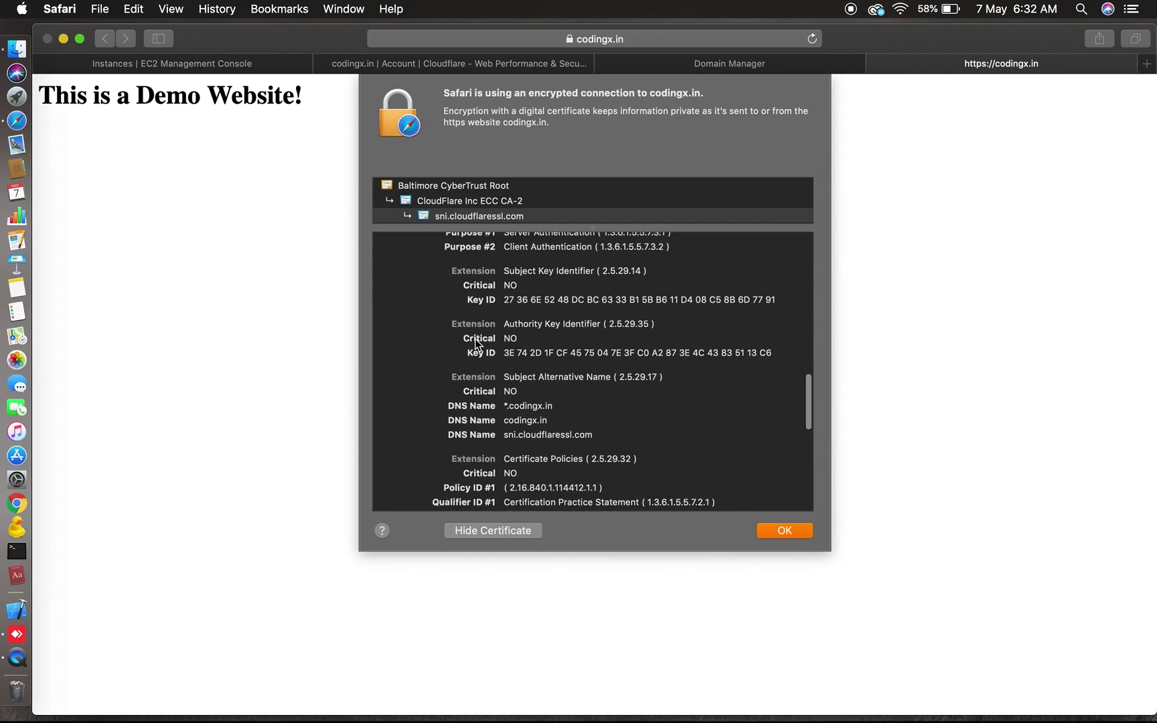
{"action": "left_click", "coordinate": [439, 405]}
{"action": "left_click", "coordinate": [560, 413]}
{"action": "scroll", "coordinate": [606, 434], "scroll_direction": "up", "scroll_amount": 3}
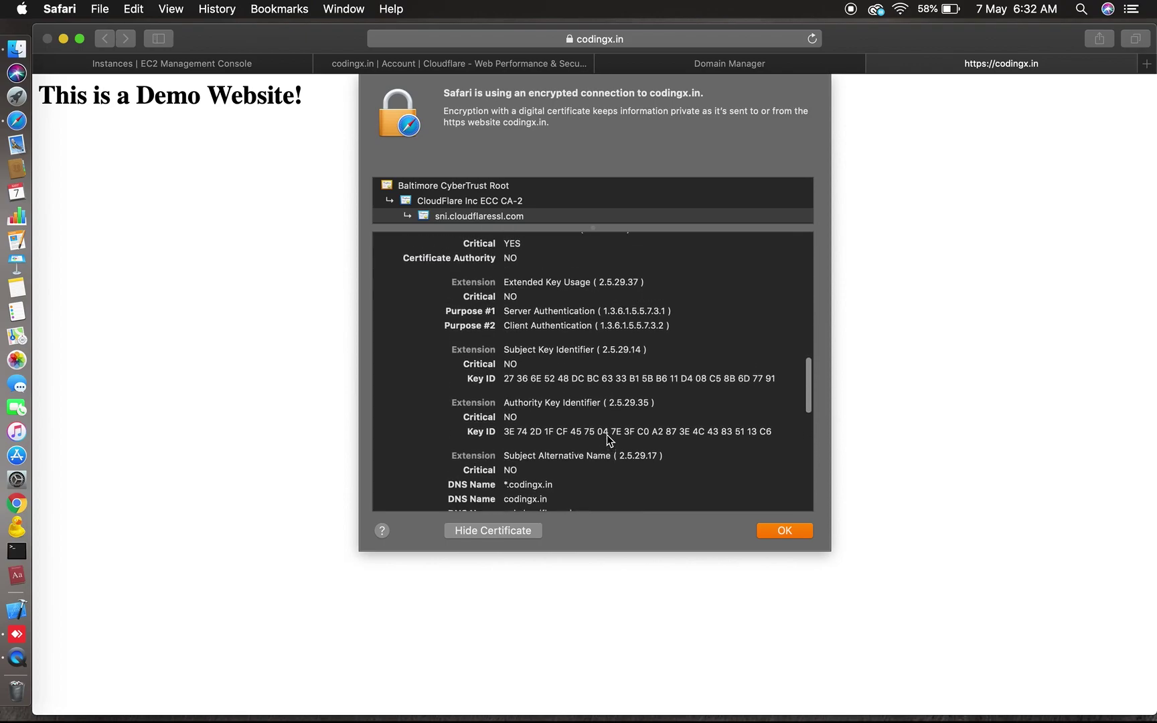
{"action": "scroll", "coordinate": [607, 435], "scroll_direction": "up", "scroll_amount": 10}
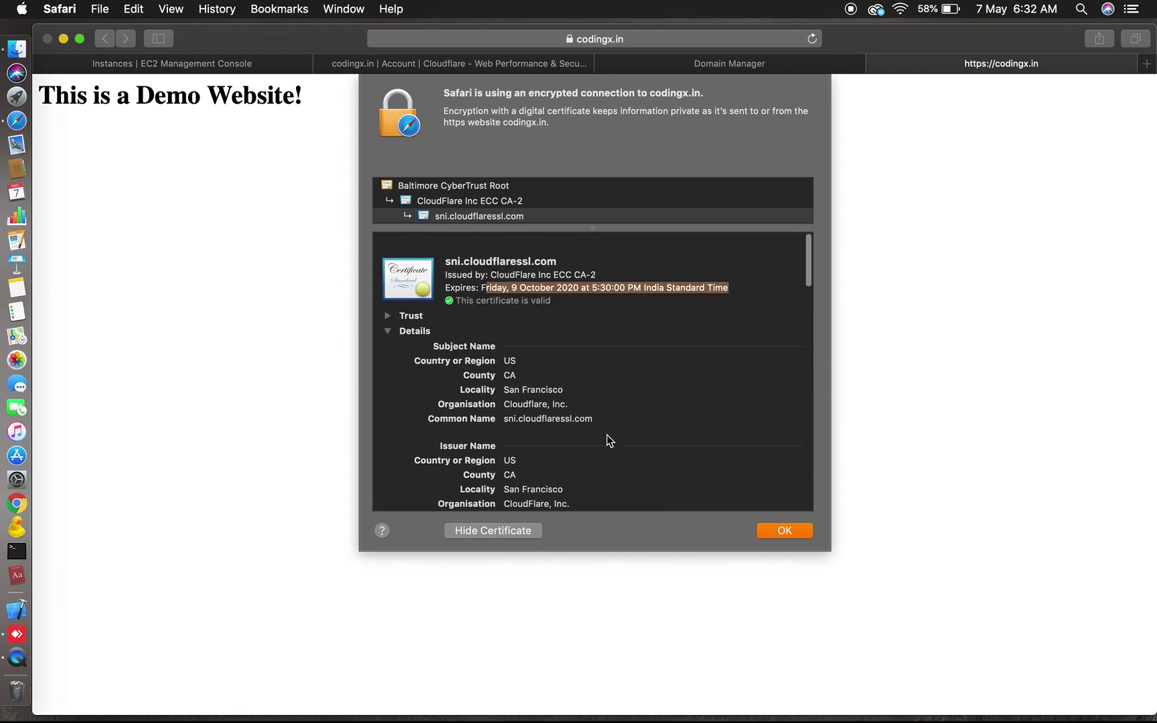
{"action": "left_click", "coordinate": [784, 532]}
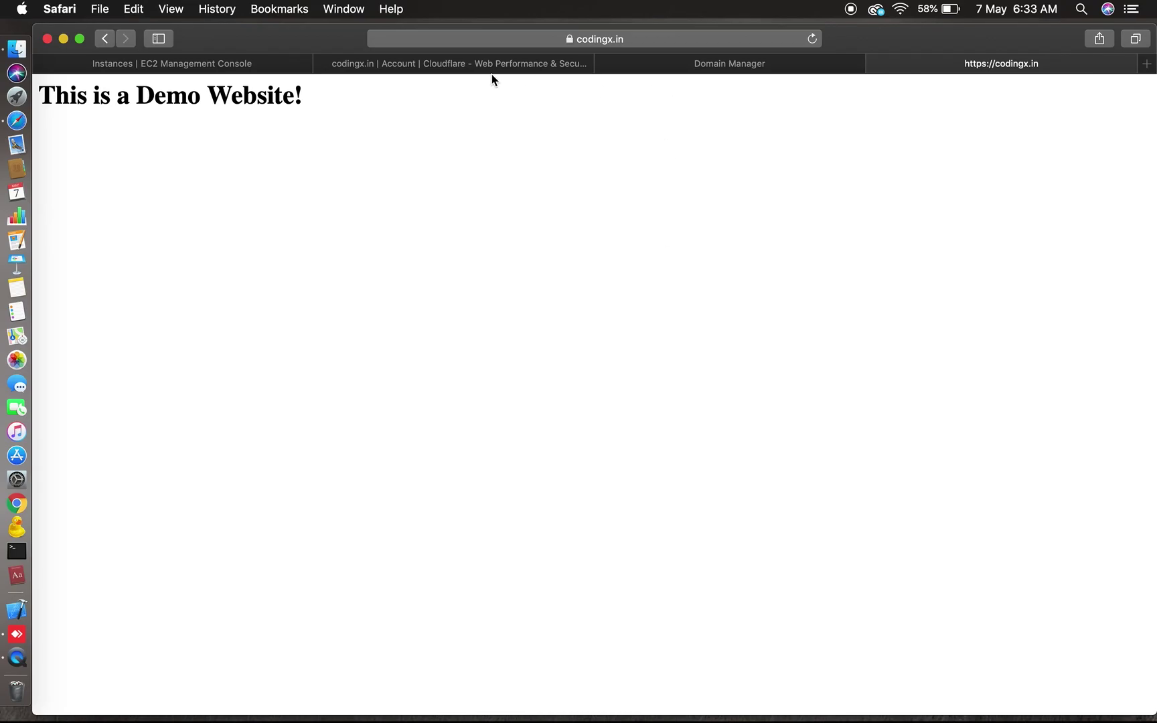
- Open the Origin Server tab of codingx.in's SSL/TLS settings in Cloudflare
{"action": "left_click", "coordinate": [454, 65]}
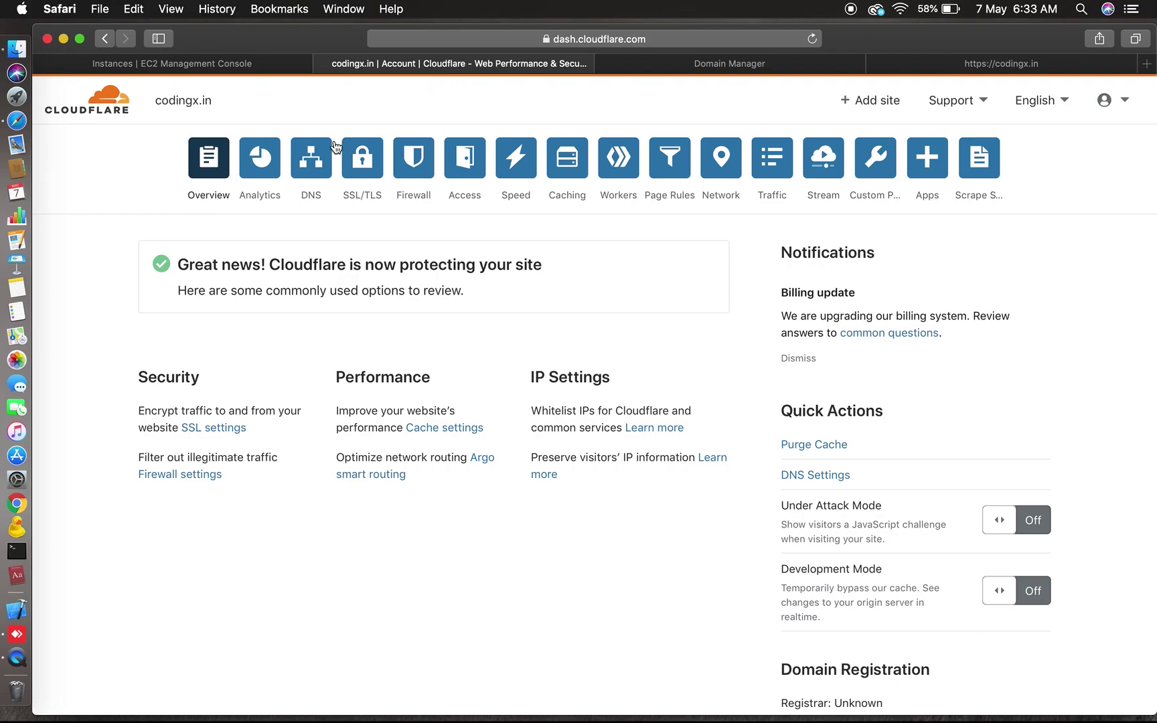
{"action": "left_click", "coordinate": [361, 161]}
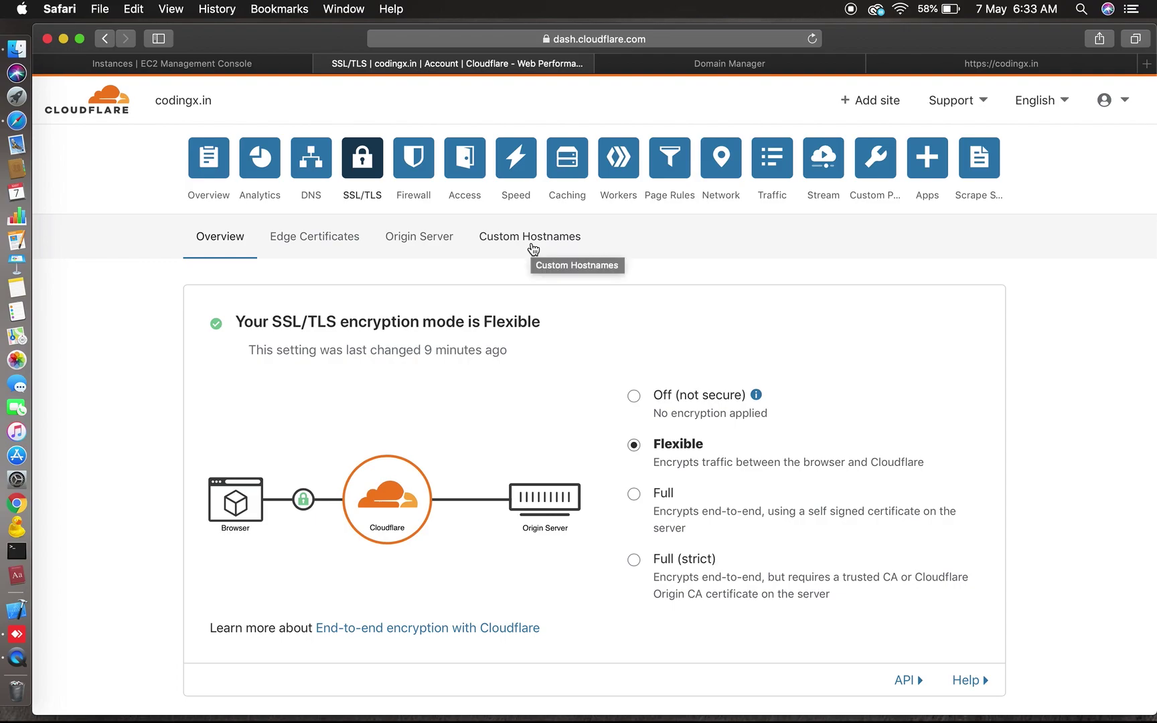
{"action": "left_click", "coordinate": [428, 246]}
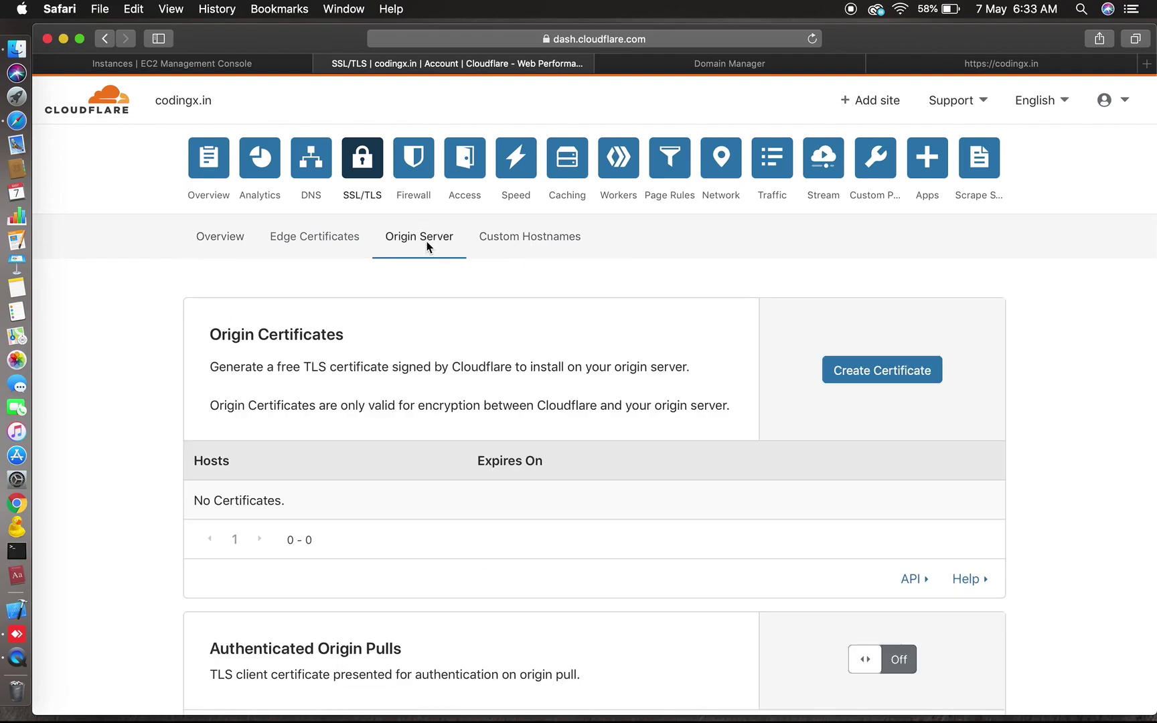
{"action": "scroll", "coordinate": [556, 388], "scroll_direction": "down", "scroll_amount": 2}
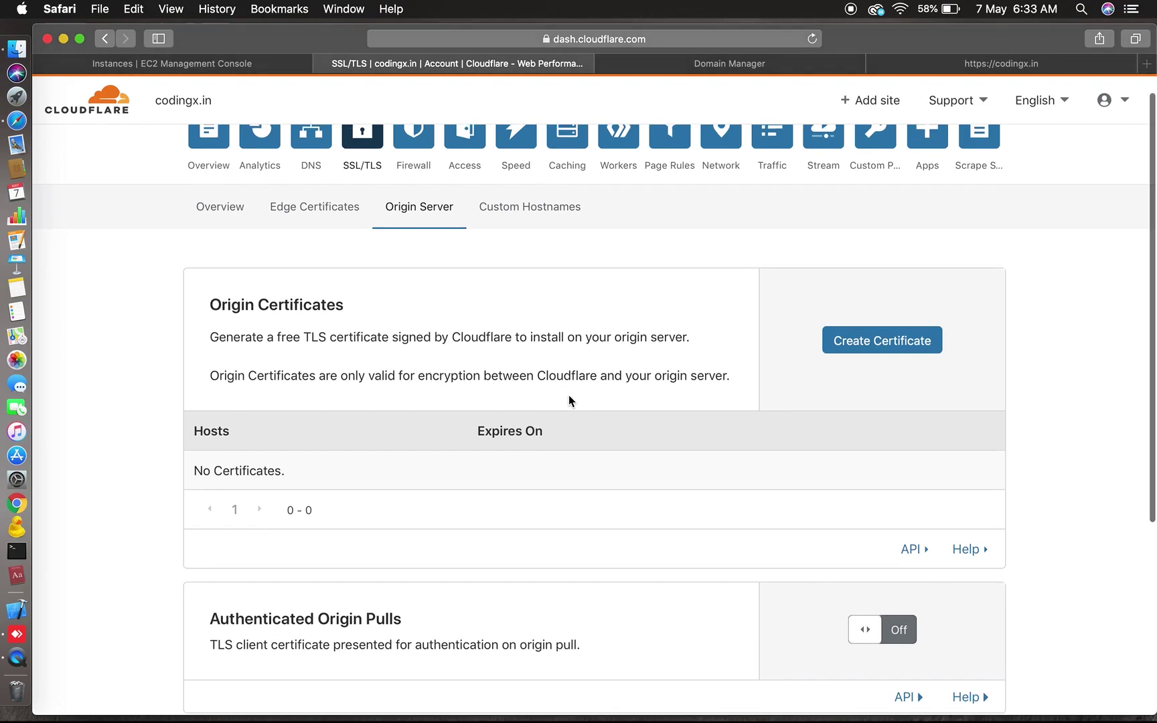
- Generate an RSA origin certificate with 15-year validity for *.codingx.in and codingx.in
{"action": "left_click", "coordinate": [845, 314]}
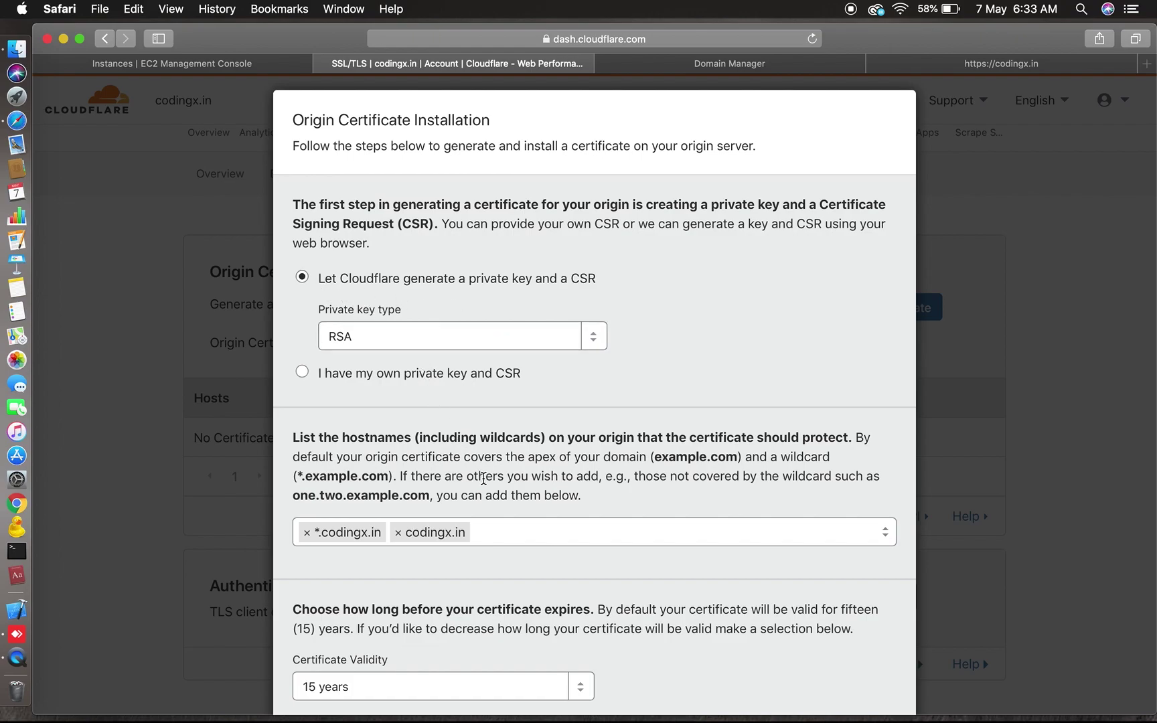
{"action": "scroll", "coordinate": [484, 478], "scroll_direction": "down", "scroll_amount": 3}
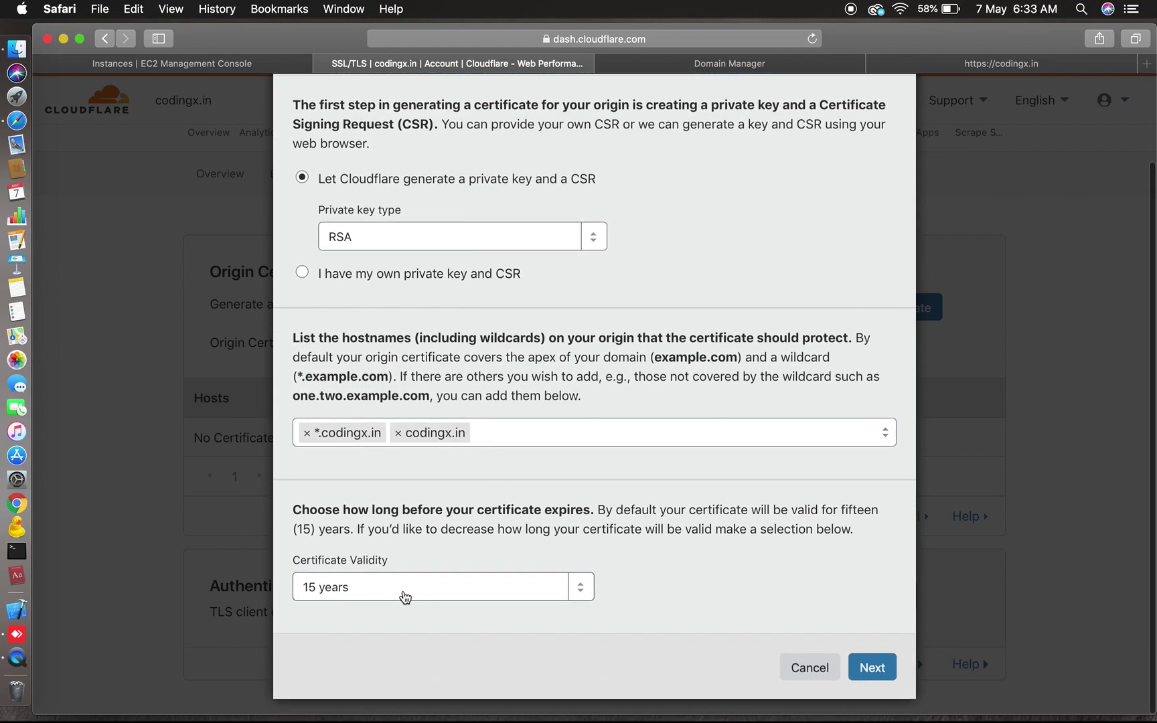
{"action": "scroll", "coordinate": [428, 594], "scroll_direction": "up", "scroll_amount": 3}
{"action": "scroll", "coordinate": [429, 595], "scroll_direction": "down", "scroll_amount": 3}
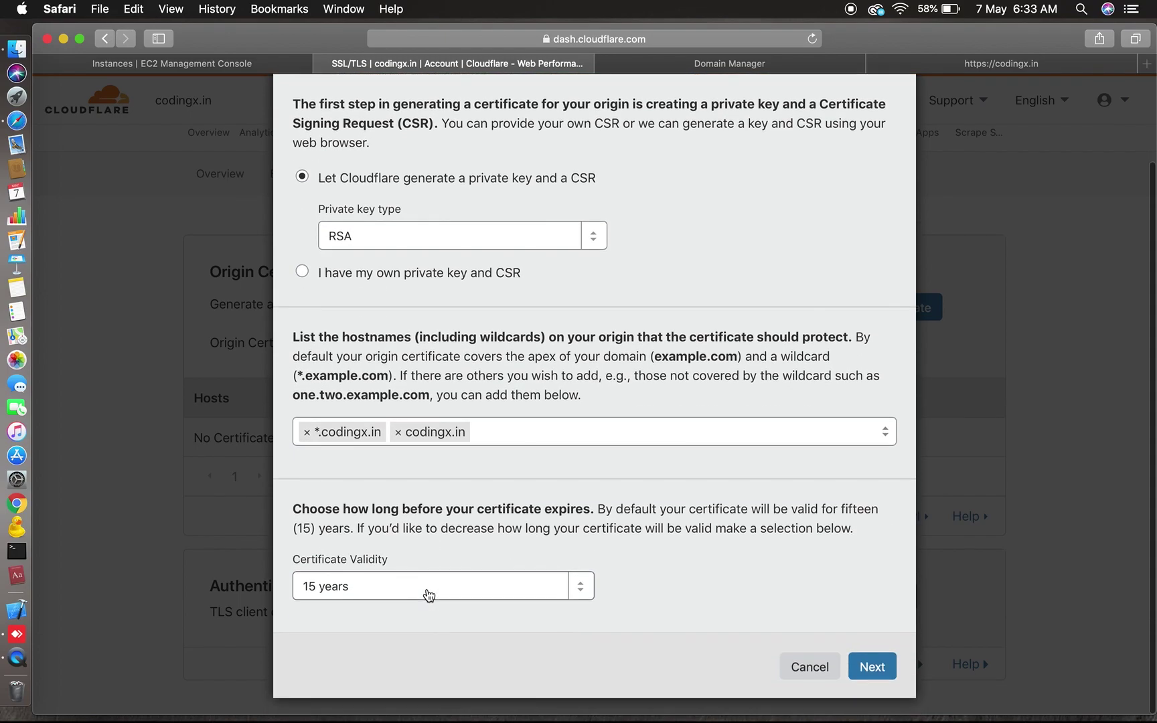
{"action": "left_click", "coordinate": [428, 589]}
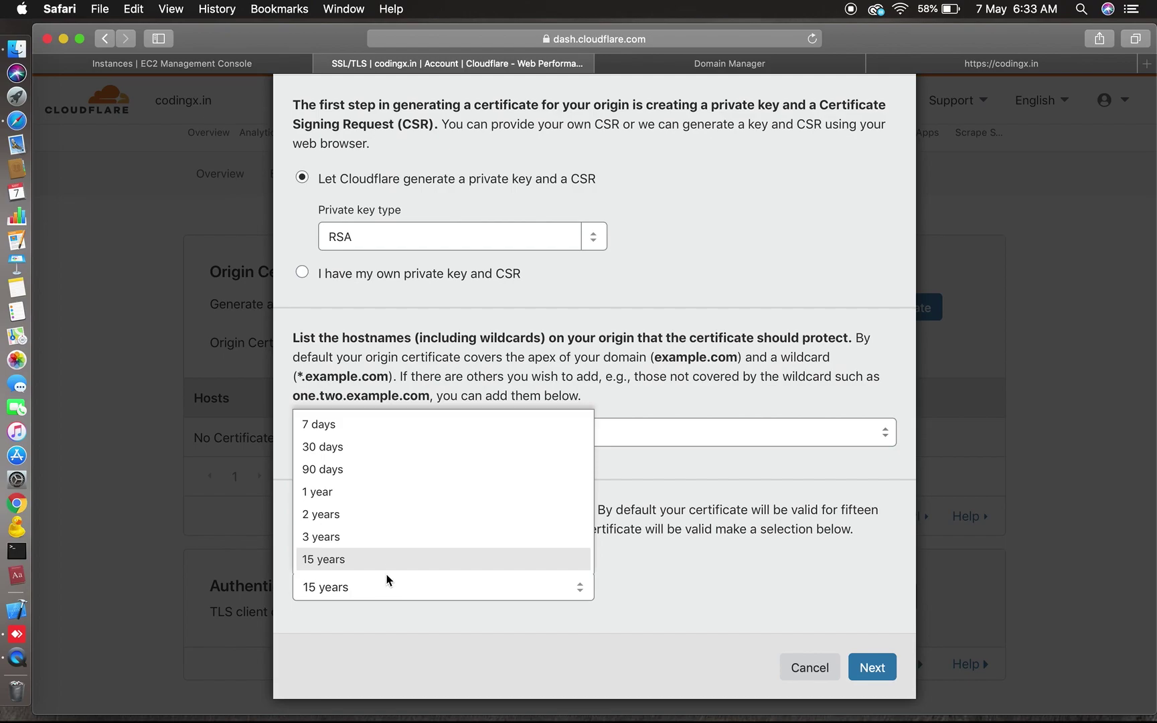
{"action": "left_click", "coordinate": [400, 561]}
{"action": "scroll", "coordinate": [556, 585], "scroll_direction": "up", "scroll_amount": 1}
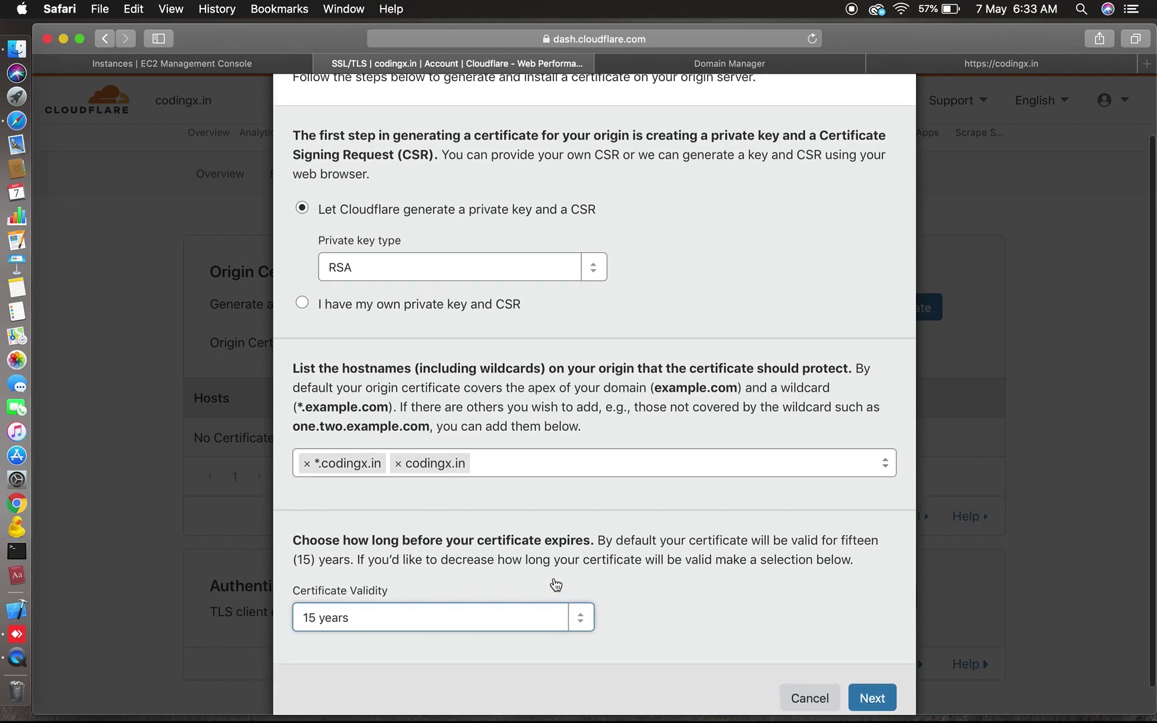
{"action": "left_click", "coordinate": [872, 698]}
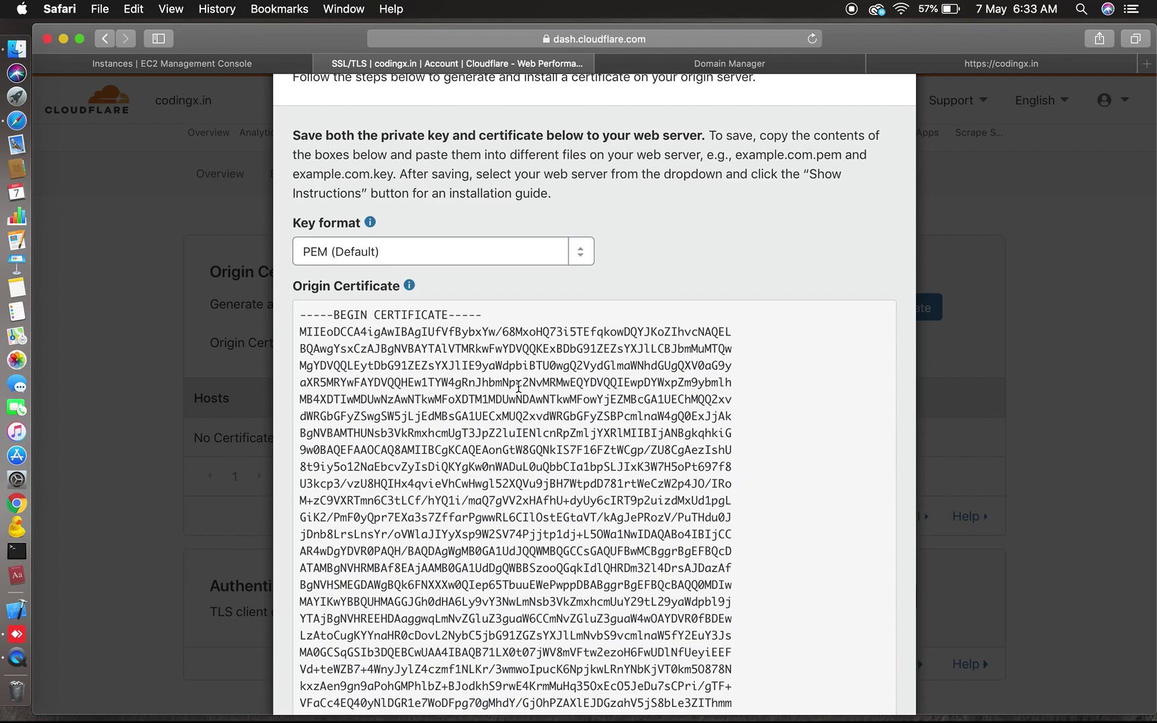
- Look over the generated origin certificate and private key, then bring up the app launcher
{"action": "scroll", "coordinate": [525, 386], "scroll_direction": "down", "scroll_amount": 2}
{"action": "scroll", "coordinate": [526, 386], "scroll_direction": "down", "scroll_amount": 6}
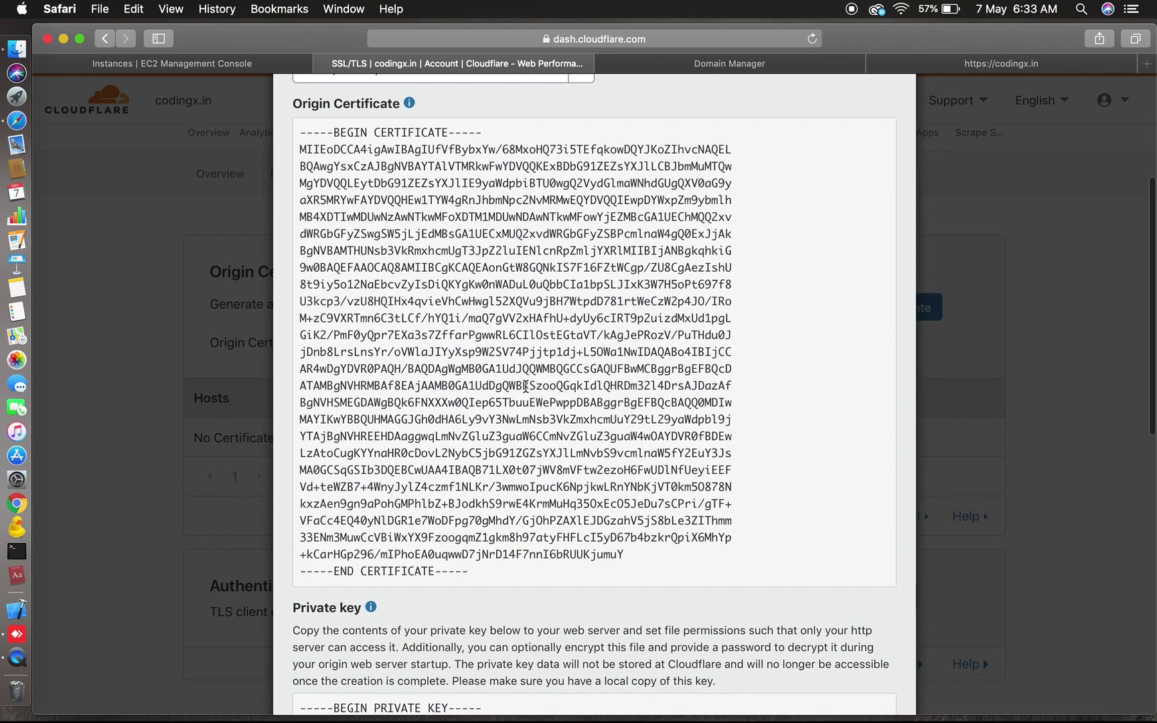
{"action": "scroll", "coordinate": [525, 391], "scroll_direction": "down", "scroll_amount": 7}
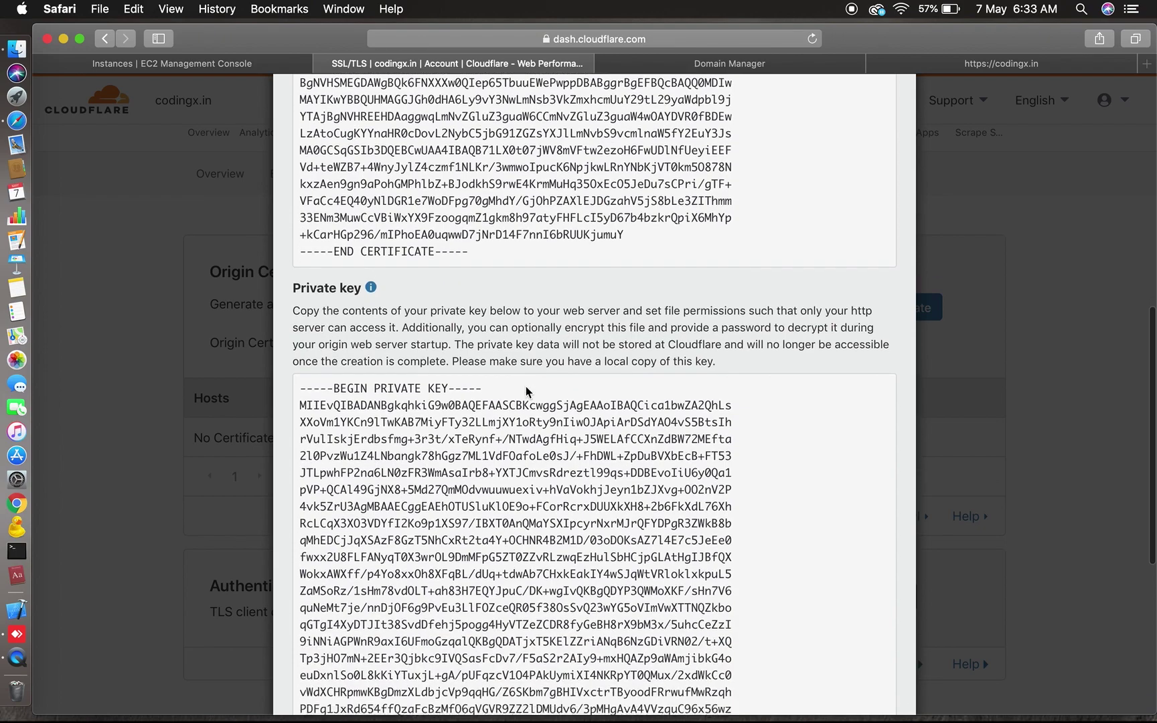
{"action": "scroll", "coordinate": [525, 386], "scroll_direction": "up", "scroll_amount": 5}
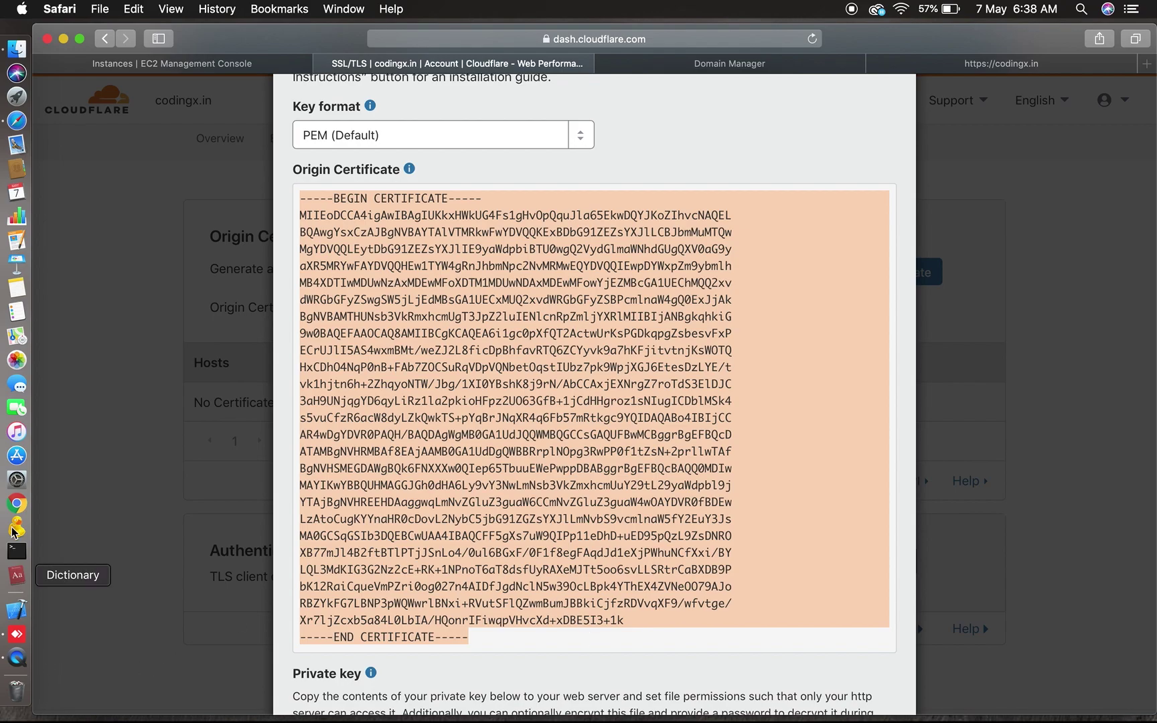
{"action": "left_click", "coordinate": [16, 98]}
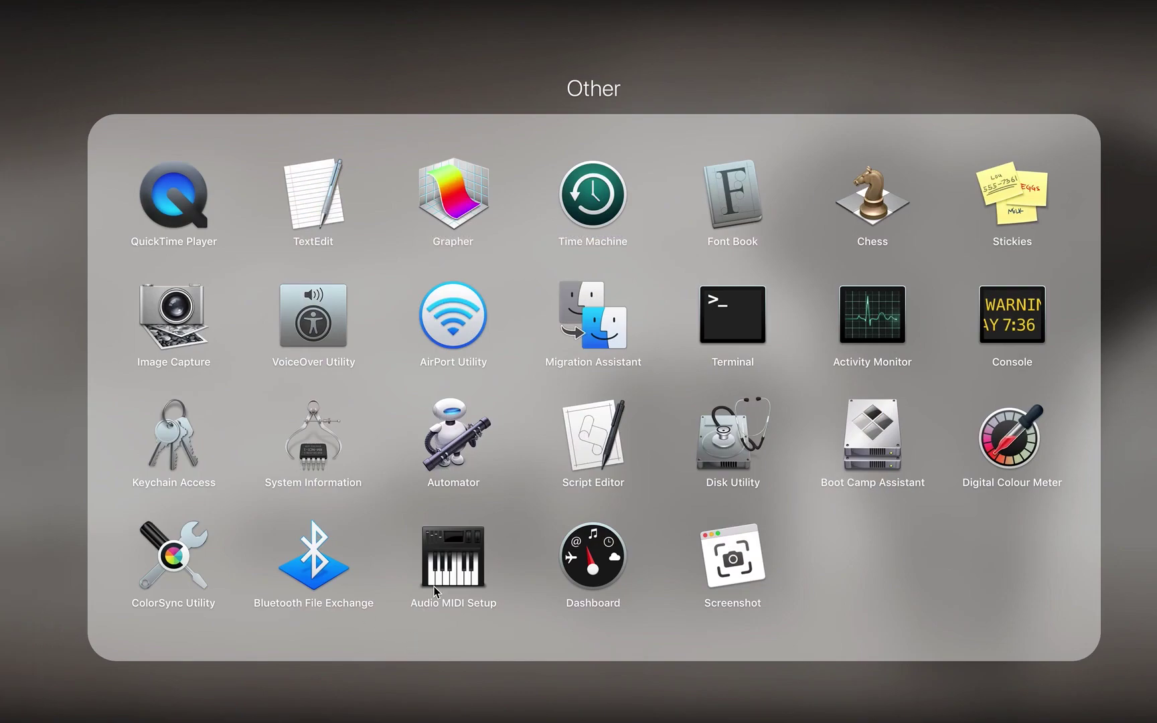
- Paste the origin certificate into a new Sublime Text file
{"action": "left_click", "coordinate": [64, 305]}
{"action": "left_click", "coordinate": [268, 208]}
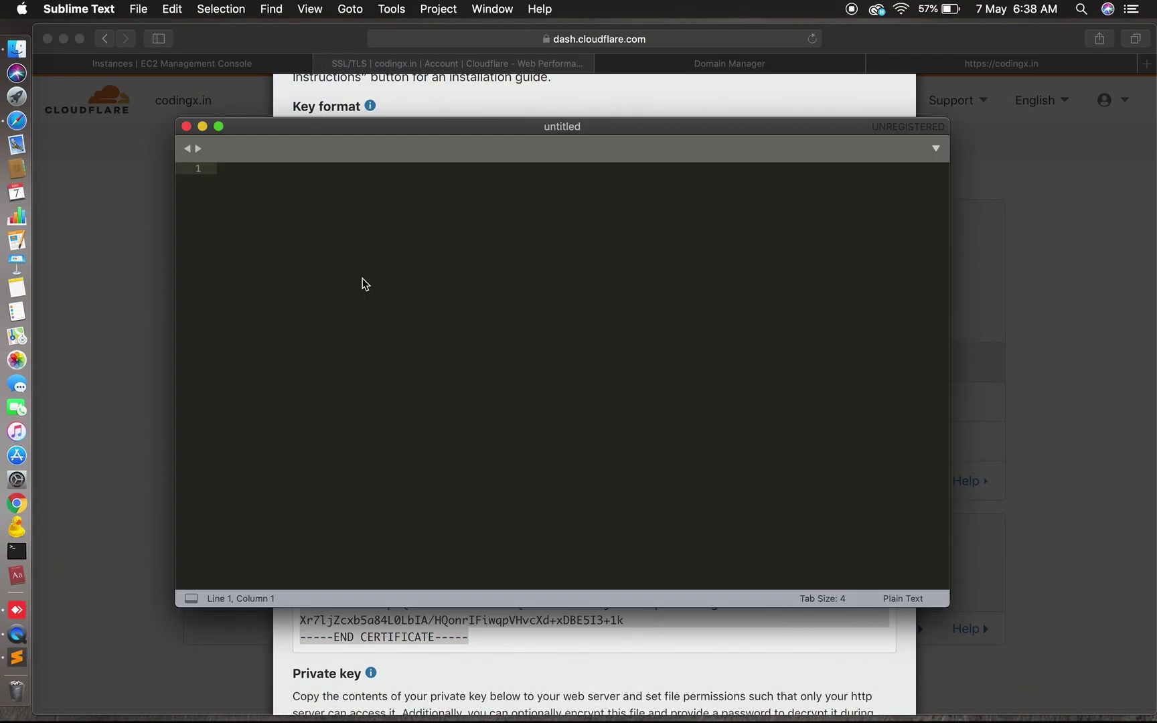
{"action": "type", "text": "-----BEGIN CERTIFICATE----- MIIEoDCCA4igAwIBAgIUKkxHWkUG4Fs1gHvOpQquJla65EkwDQYJKoZIhvcNAQEL BQAwgYsxCzAJBgNVBAYTAlVTMRkwFwYDVQQKExBDbG91ZEZsYXJlLCBJbmMuMTQw MgYDVQQLEytDbG91ZEZsYXJlIE9yaWdpbiBTU0wgQ2VydGlmaWNhdGUgQXV0aG9y aXR5MRYwFAYDVQQHEw1TYW4gRnJhbmNpc2NvMRMwEQYDVQQIEwpDYWxpZm9ybmlh MB4XDTIwMDUwNzAxMDEwMFoXDTM1MDUwNDAxMDEwMFowYjEZMBcGA1UEChMQQ2xv dWRGbGFyZSwgSW5jLjEdMBsGA1UECxMUQ2xvdWRGbGFyZSBPcmlnaW4gQ0ExJjAk BgNVBAMTHUNsb3VkRmxhcmUgT3JpZ2luIENlcnRpZmljYXRlMIIBIjANBgkqhkiG 9w0BAQEFAAOCAQ8AMIIBCgKCAQEA6i1gc0pXfQT2ActwUrKsPGDkqpgZsbesvFxP ECrUJlI5AS4wxmBMt/weZJ2L8ficDpBhfavRTQ6ZCYyvk9a7hKFjitvtnjKsWOTQ HxCDhO4NqP0nB+FAb7ZOCSuRqWDpVQNbetOqstIUbz7pk9WpjXGJ6EtesDzLYE/t vk1hjtn6h+2ZhqyoNTW/Jbg/1XI0YBshK8j9rN/AbCCAxjEXNrgZ7roTdS3ElDJC 3aH9UNjqgYD6qyLiRz1la2pkioHFpz2U063GfB+1jCdHHgroz1sNIugICDblMSk4 s5vuCfzR6acW8dyLZkQwkTS+pYqBrJNqXR4q6Fb57mRtkgc9YQIDAQABo4IBIjCC AR4wDgYDVR0PAQH/BAQDAgWgMB0GA1UdJQQWMBQGCCsGAQUFBwMCBggrBgEFBQcD ATAMBgNVHRMBAf8EAjAAMB0GA1UdDgQWBBRrplNOpg3RwPP0f1tZsN+2prllwTAf BgNVHSMEGDAWgBQk6FNXXXw0QIep65TbuuEWePwppDBABggrBgEFBQcBAQQ0MDIw MAYIKwYBBQUHMAGGJGh0dHA6Ly9vY3NwLmNsb3VkZmxhcmUuY29tL29yaWdpbl9j YTAjBgNVHREEHDAaggwqLmNvZGluZ3guaW6CCmNvZGluZ3guaW4wOAYDVR0fBDEw LzAtoCugKYYnaHR0cDovL2NybC5jbG91ZGZsYXJlLmNvbS9vcmlnaW5fY2EuY3Js MA0GCSqGSIb3DQEBCwUAA4IBAQCFF5gXs7uW9QIPp11eDhD+uED95pQzL9ZsDNRO XB77mJl4B2ftBTlPTjJSnLo4/0ul6BGxF/0F1f8egFAqdJd1eXjPWhuNCfXxi/BY LQL3MdKIG3G2Nz2cE+RK+1NPnoT6aT8dsfUyRAXeMJTt5oo6svLLSRtrCaBXDB9P bK12RaiCqueVmPZri0og027n4AIDfJgdNclN5w39OcLBpk4YThEX4ZVNeO079AJo RBZYkFG7LBNP3pWQWwrlBNxi+RVutSFlQZwmBumJBBkiCjfzRDVvqXF9/wfvtge/ Xr7ljZcxb5a84L0LbIA/HQonrIFiwqpVHvcXd+xDBE5I3+1k -----END CERTIFICATE-----"}
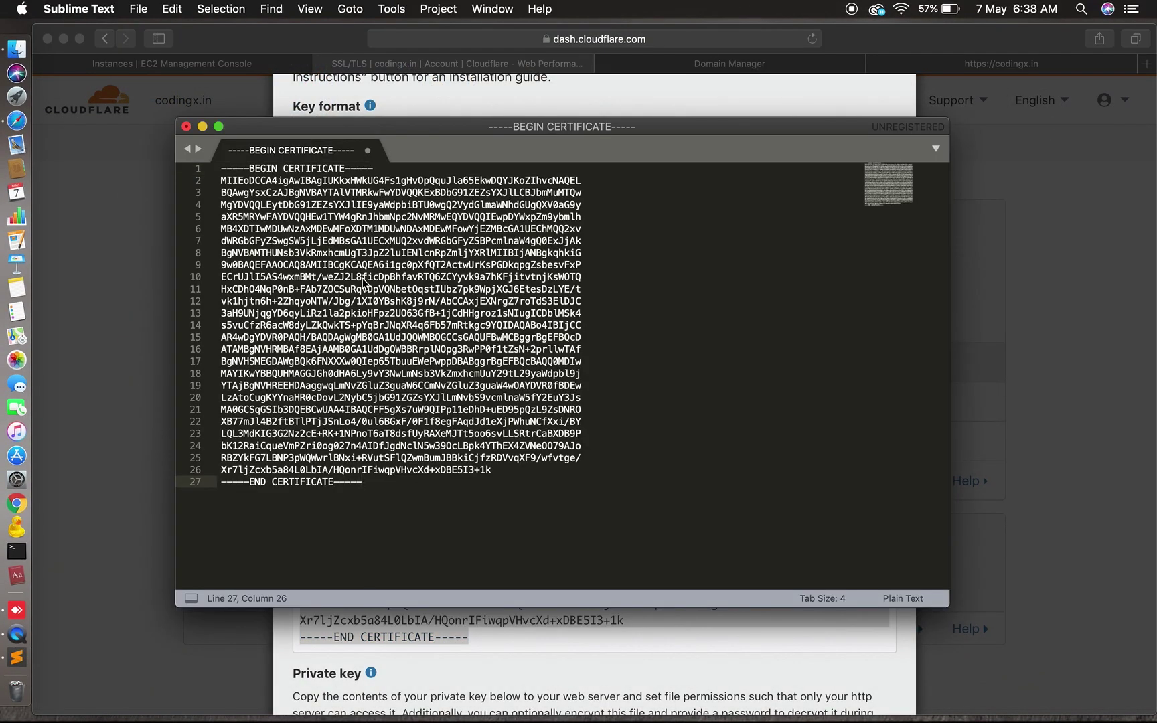
- Save the certificate as codingx.in.pem in Documents > Training > tutorial-8
{"action": "key", "text": "super+s"}
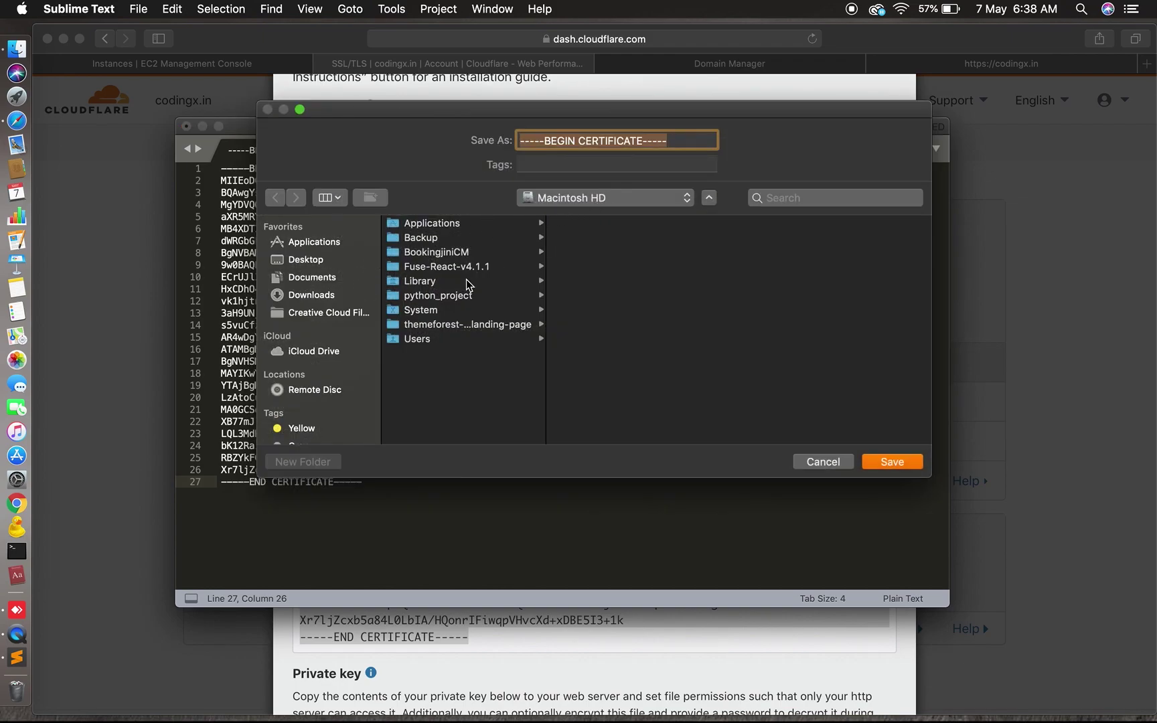
{"action": "left_click", "coordinate": [312, 278]}
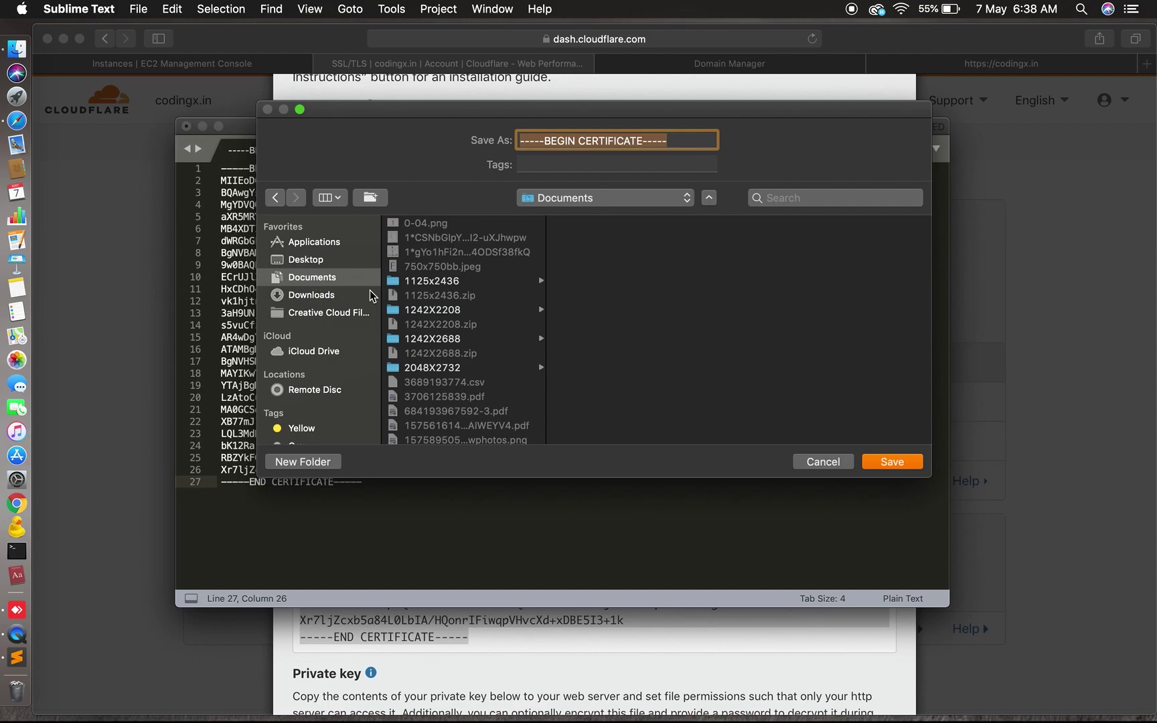
{"action": "scroll", "coordinate": [452, 358], "scroll_direction": "down", "scroll_amount": 10}
{"action": "left_click", "coordinate": [425, 322]}
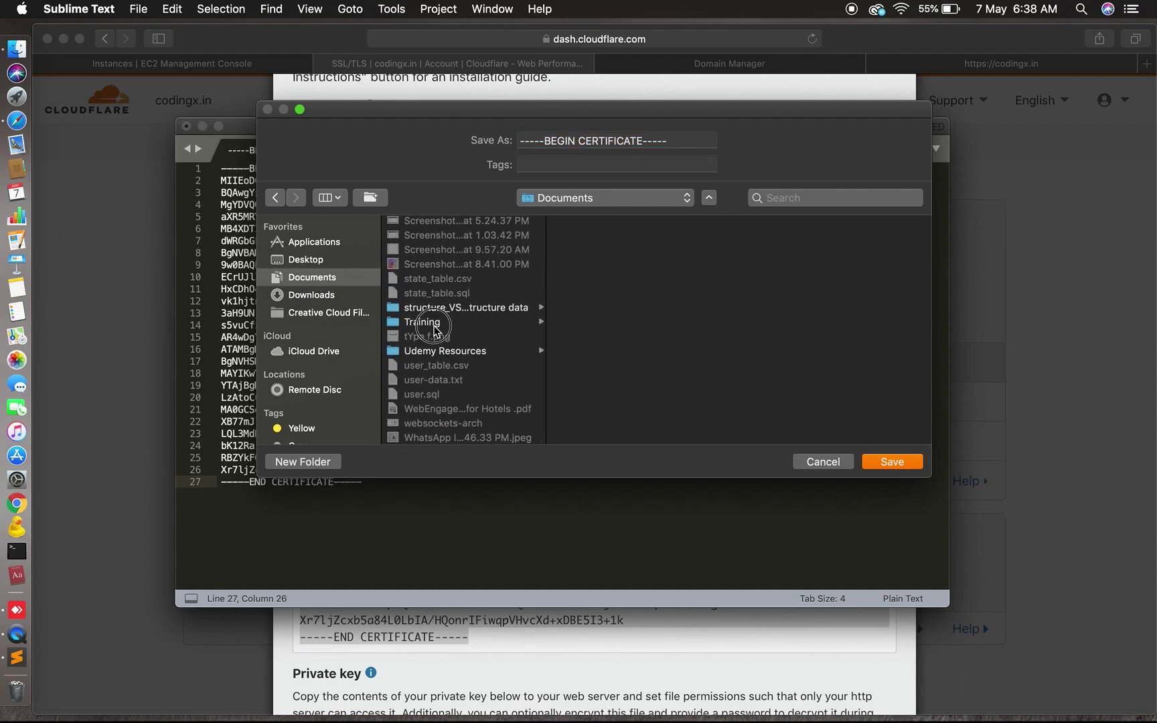
{"action": "left_click", "coordinate": [598, 326]}
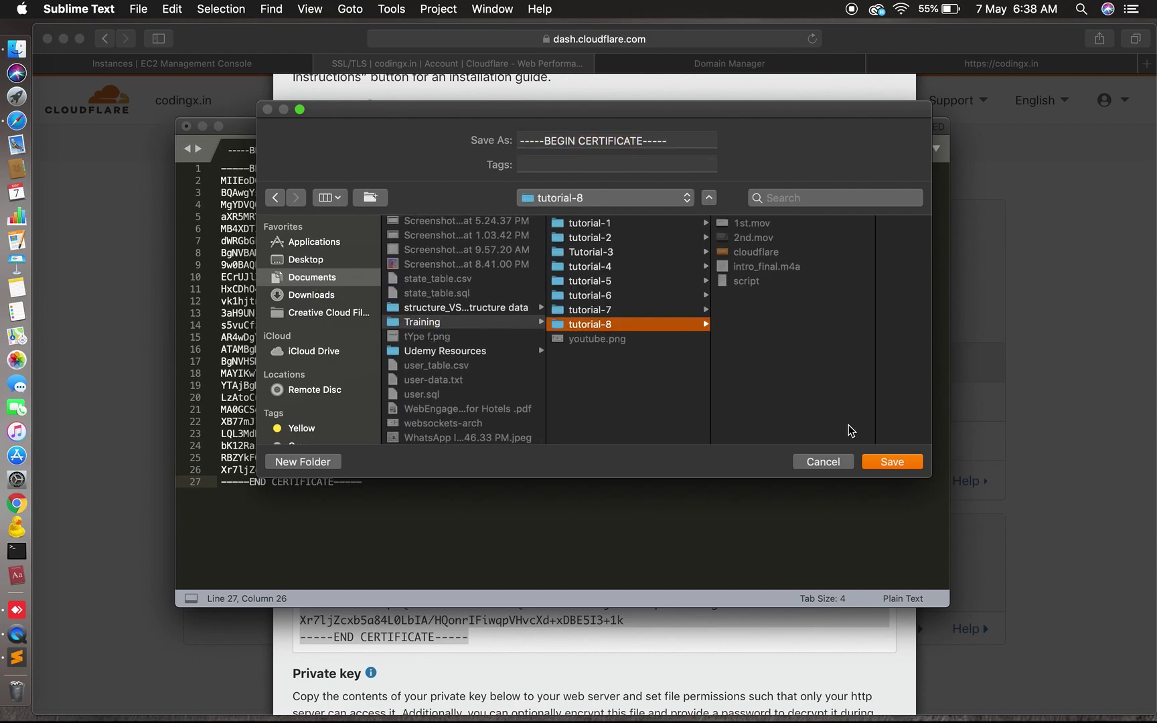
{"action": "left_click", "coordinate": [602, 140]}
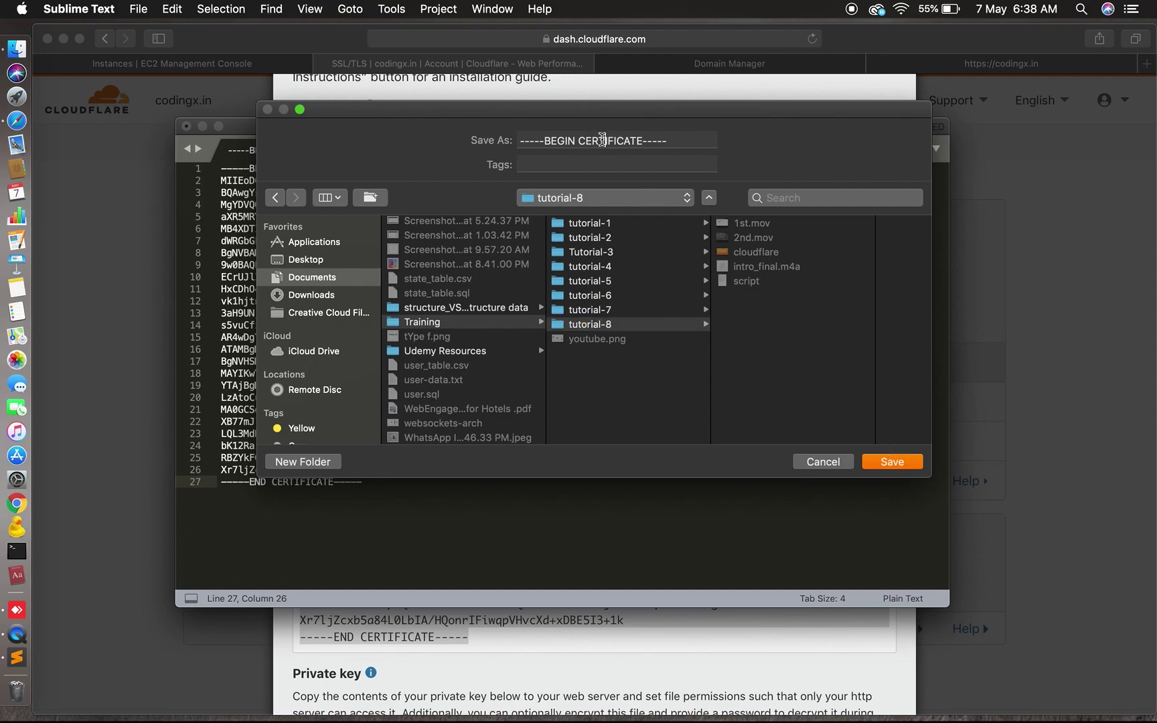
{"action": "type", "text": "codingx.in"}
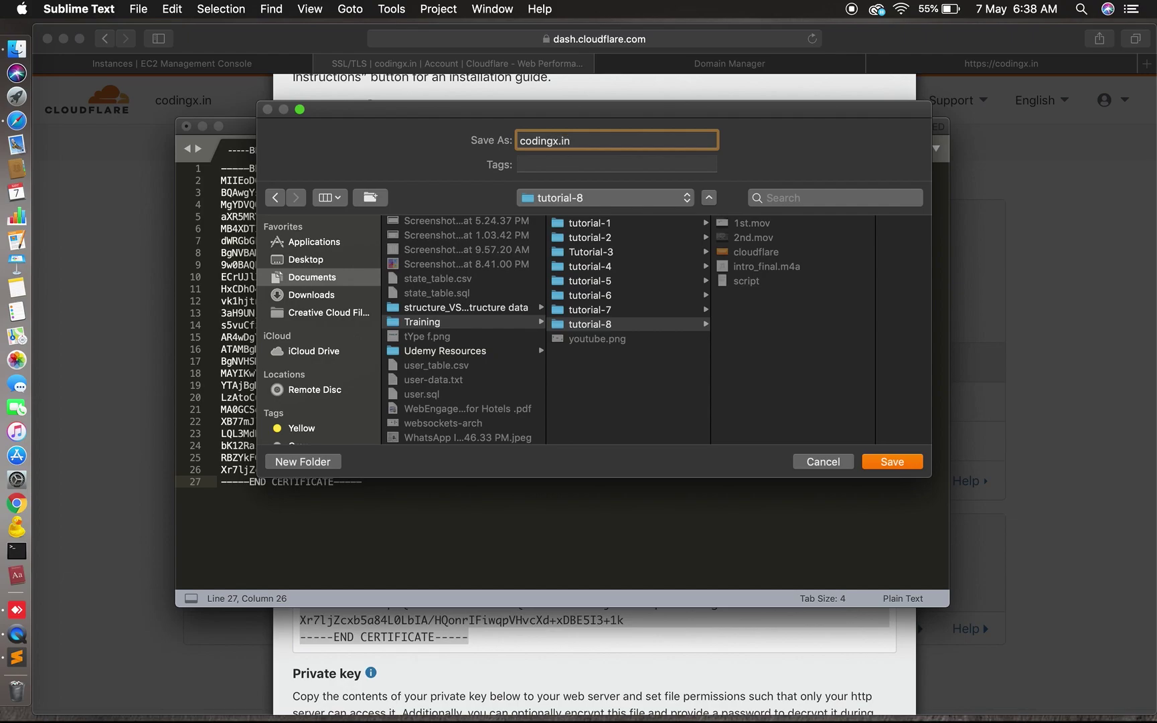
{"action": "type", "text": ".pem"}
{"action": "left_click", "coordinate": [897, 462]}
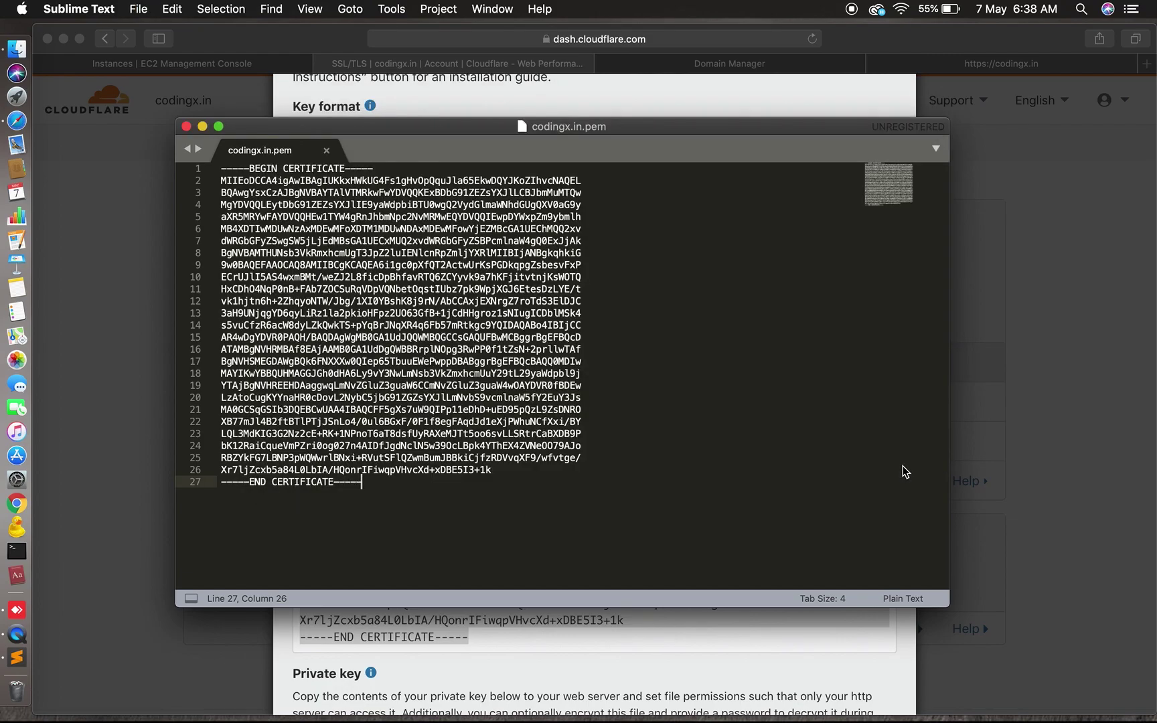
- Close the certificate file and select the full private key, BEGIN to END, in Cloudflare's dialog
{"action": "left_click", "coordinate": [186, 126]}
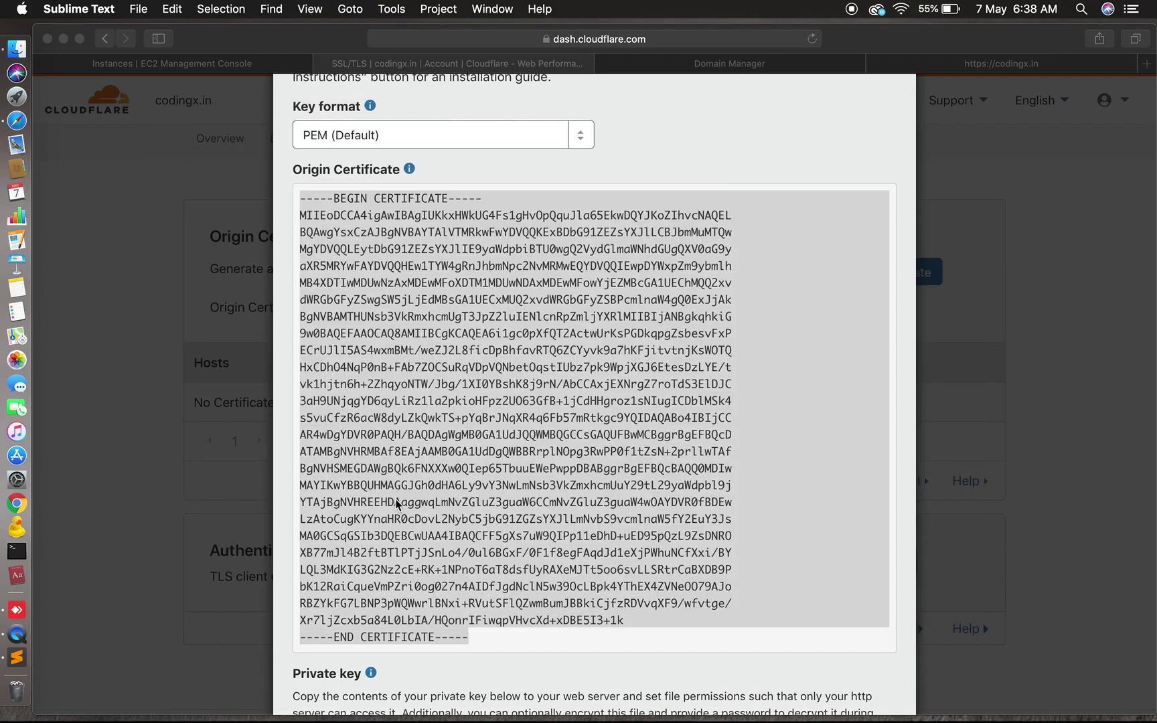
{"action": "scroll", "coordinate": [399, 506], "scroll_direction": "down", "scroll_amount": 10}
{"action": "scroll", "coordinate": [469, 526], "scroll_direction": "up", "scroll_amount": 2}
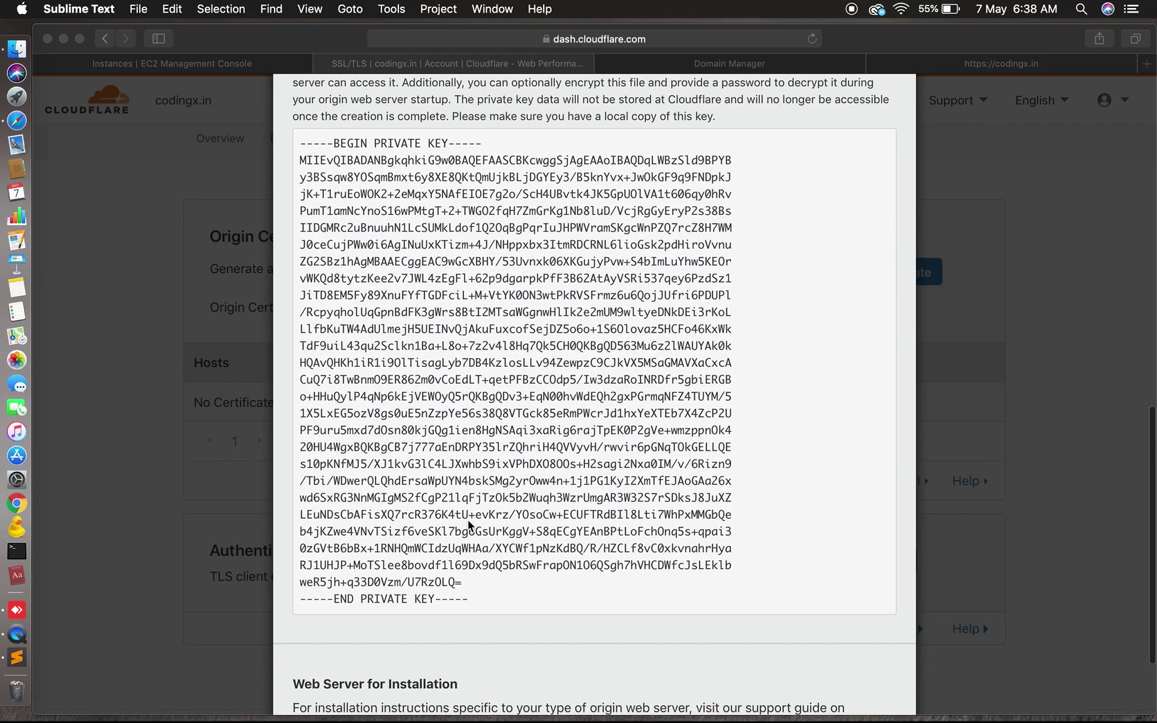
{"action": "left_click", "coordinate": [477, 591]}
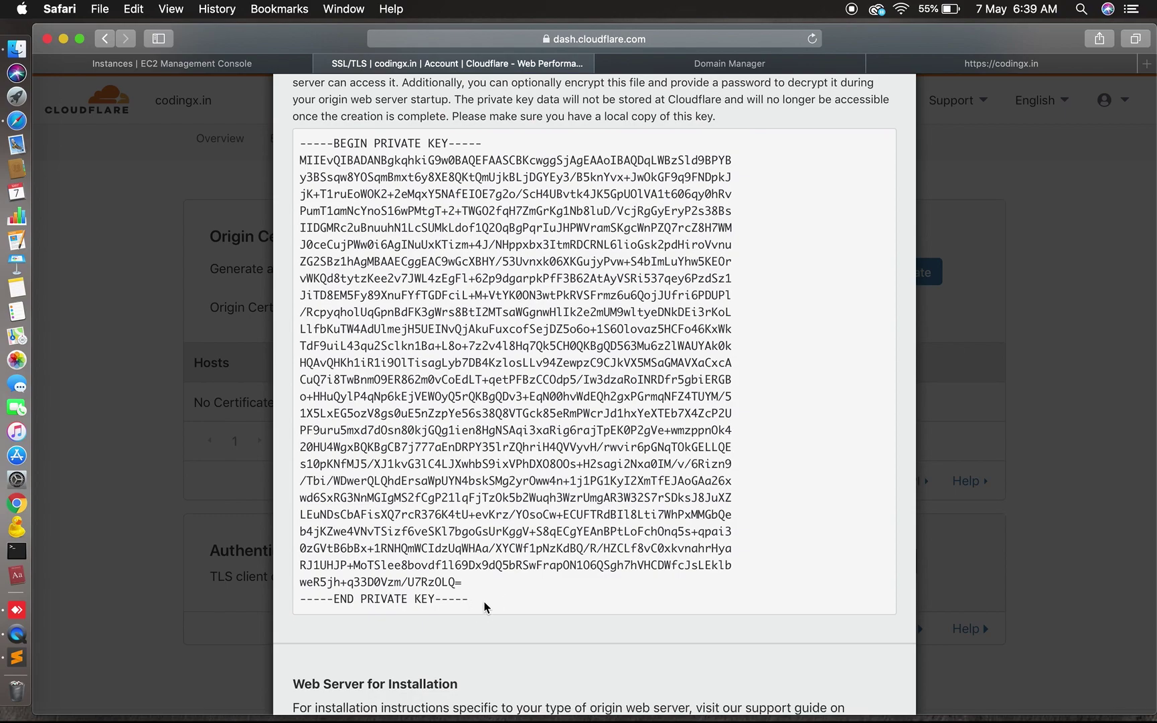
{"action": "left_click_drag", "start_coordinate": [485, 607], "coordinate": [309, 307]}
{"action": "left_click", "coordinate": [375, 227]}
{"action": "left_click_drag", "start_coordinate": [299, 143], "coordinate": [526, 621]}
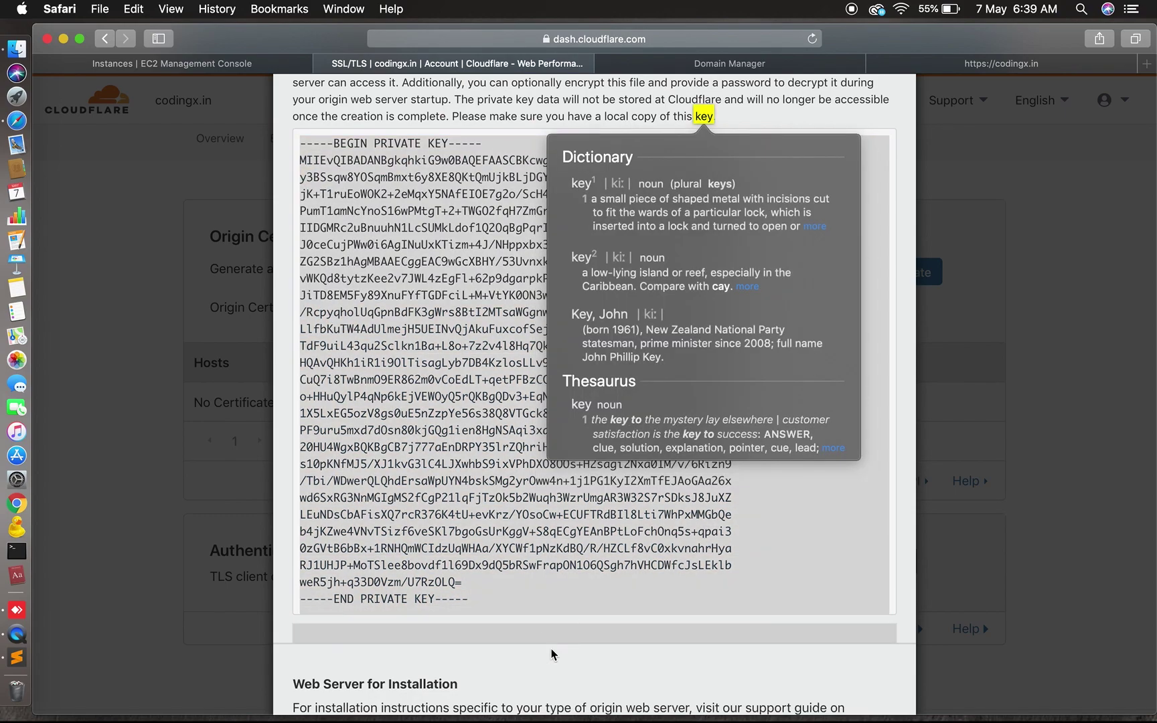
{"action": "left_click", "coordinate": [424, 289]}
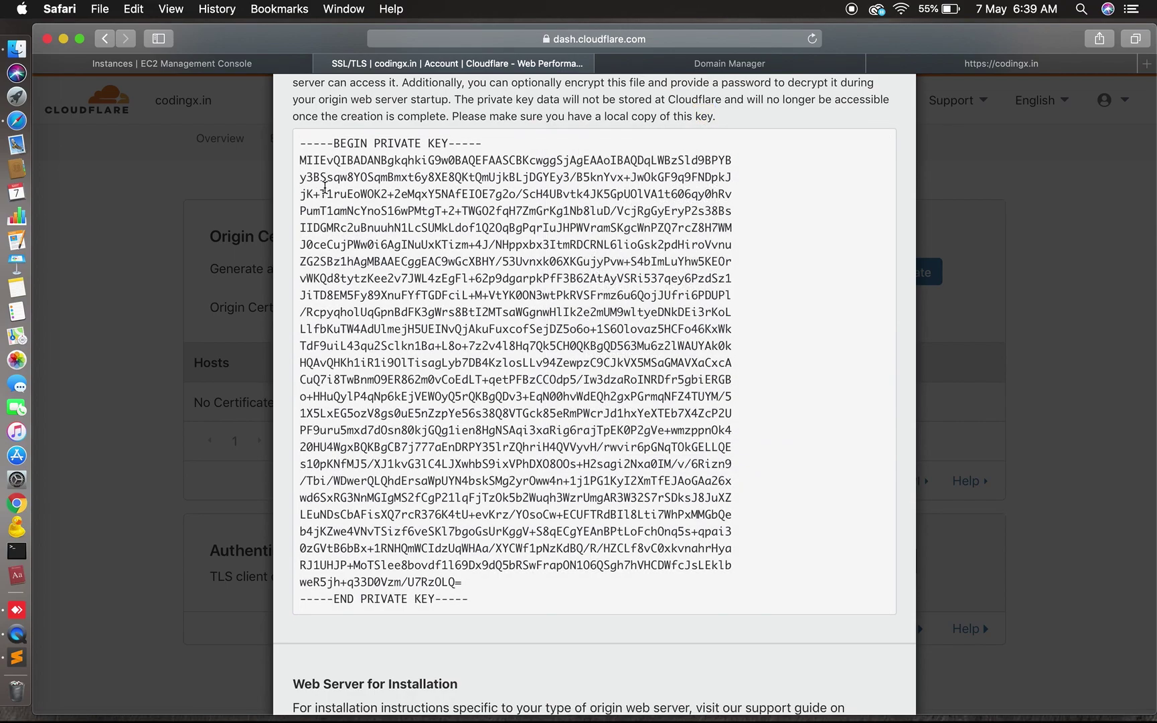
{"action": "left_click_drag", "start_coordinate": [301, 143], "coordinate": [590, 604]}
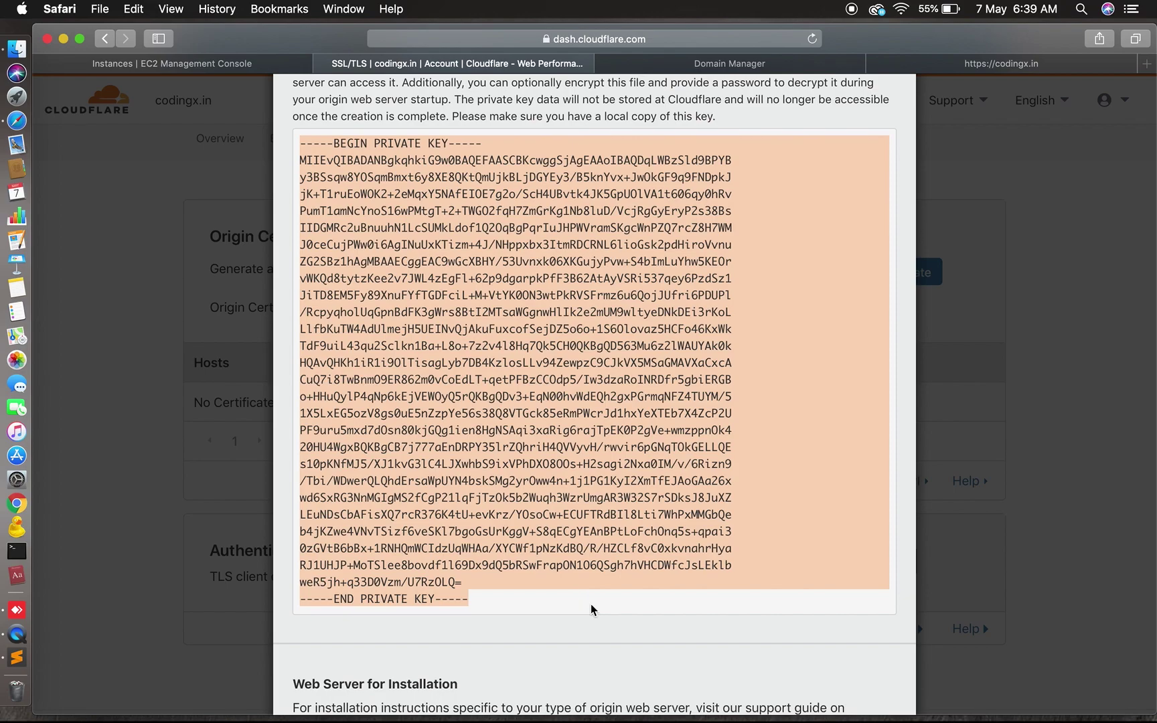
- Paste the private key into a new Sublime file, save it as codingx.in.key, and return to Cloudflare
{"action": "left_click", "coordinate": [17, 658]}
{"action": "key", "text": "super+v"}
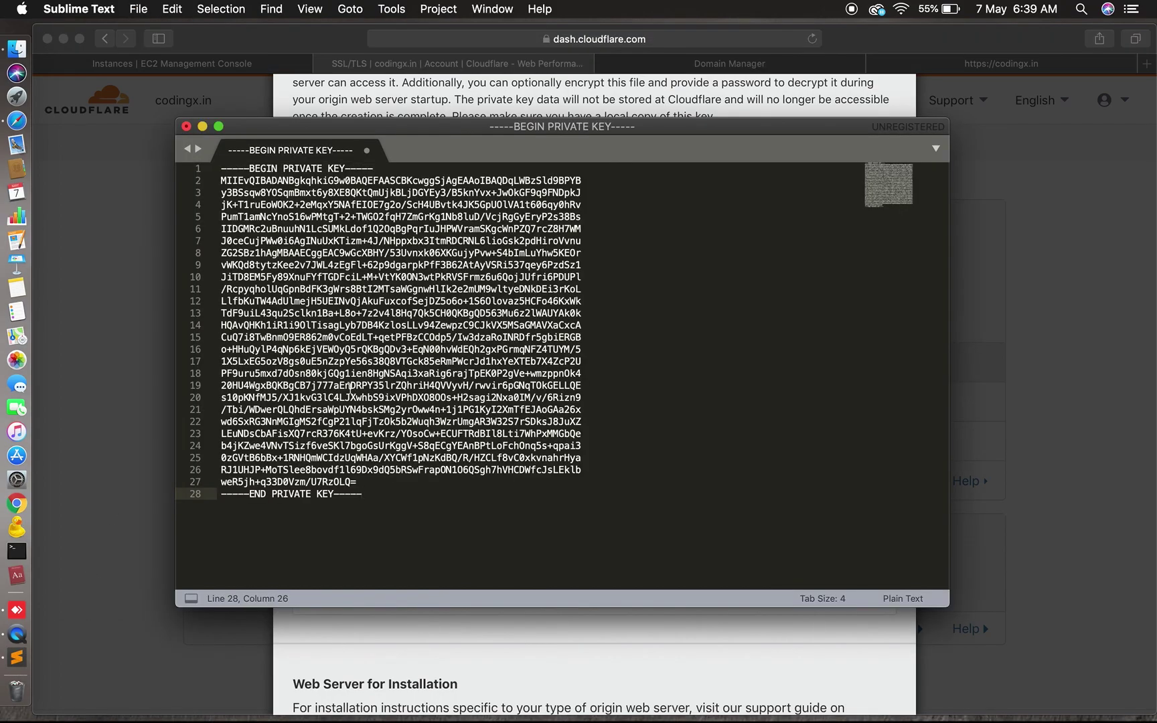
{"action": "key", "text": "super+s"}
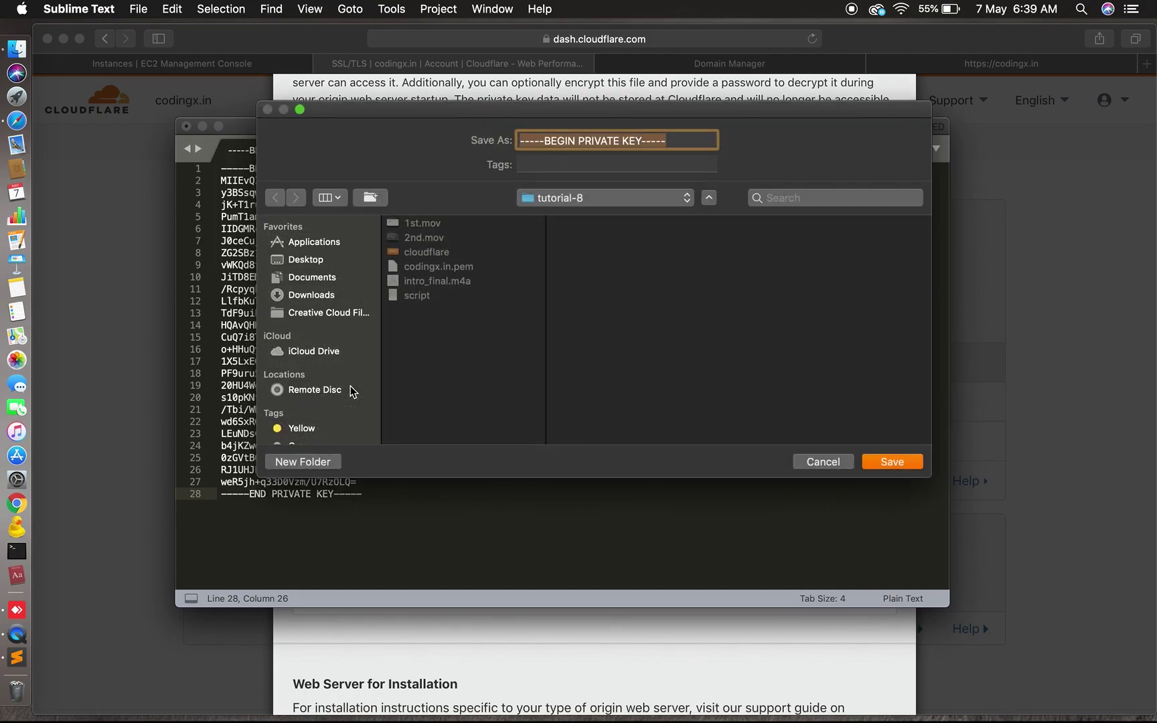
{"action": "type", "text": "codi"}
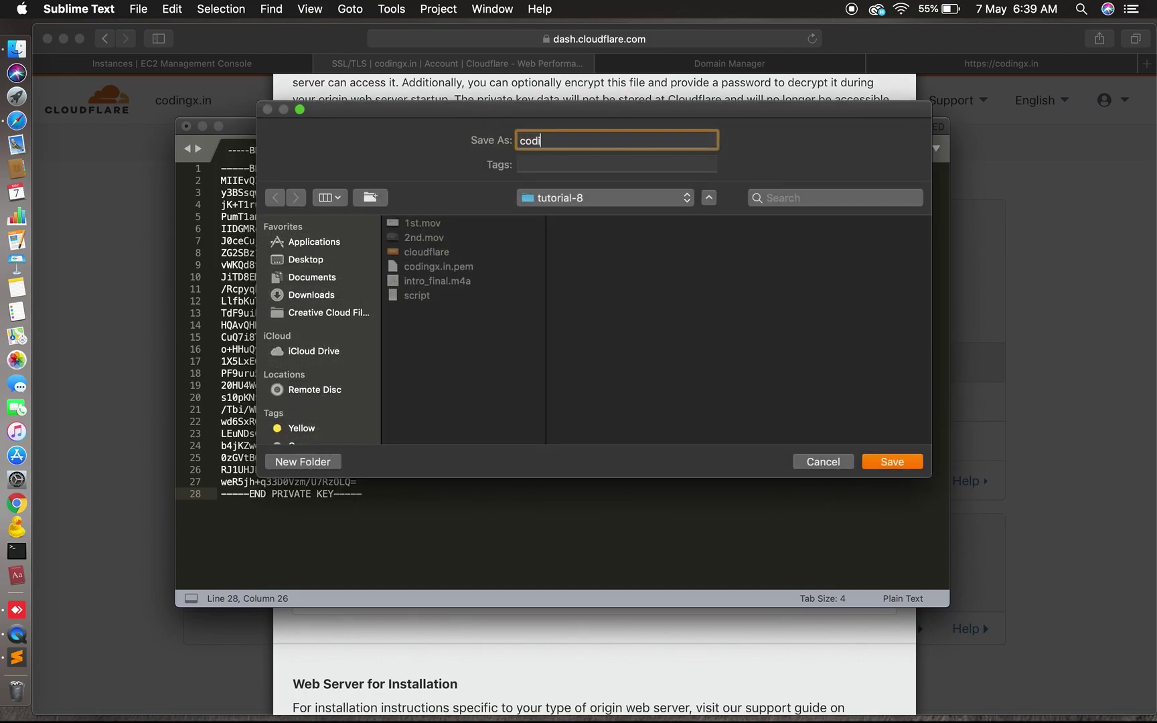
{"action": "type", "text": "ngx.in.key"}
{"action": "left_click", "coordinate": [879, 462]}
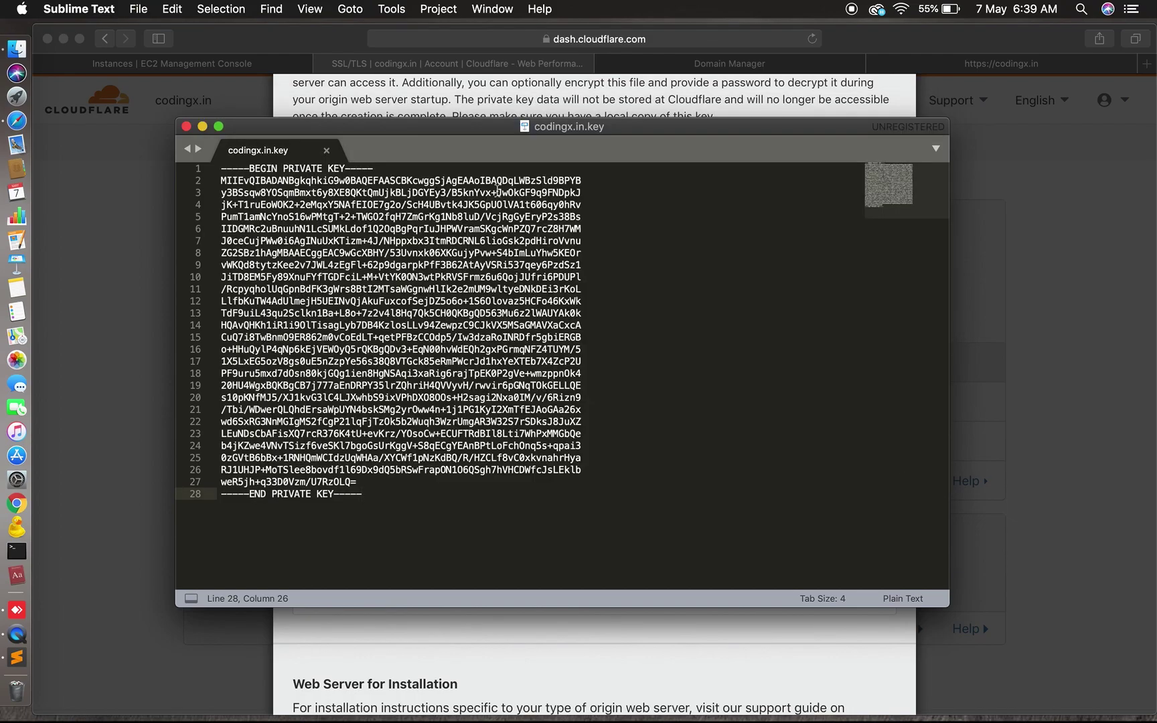
{"action": "left_click", "coordinate": [187, 127]}
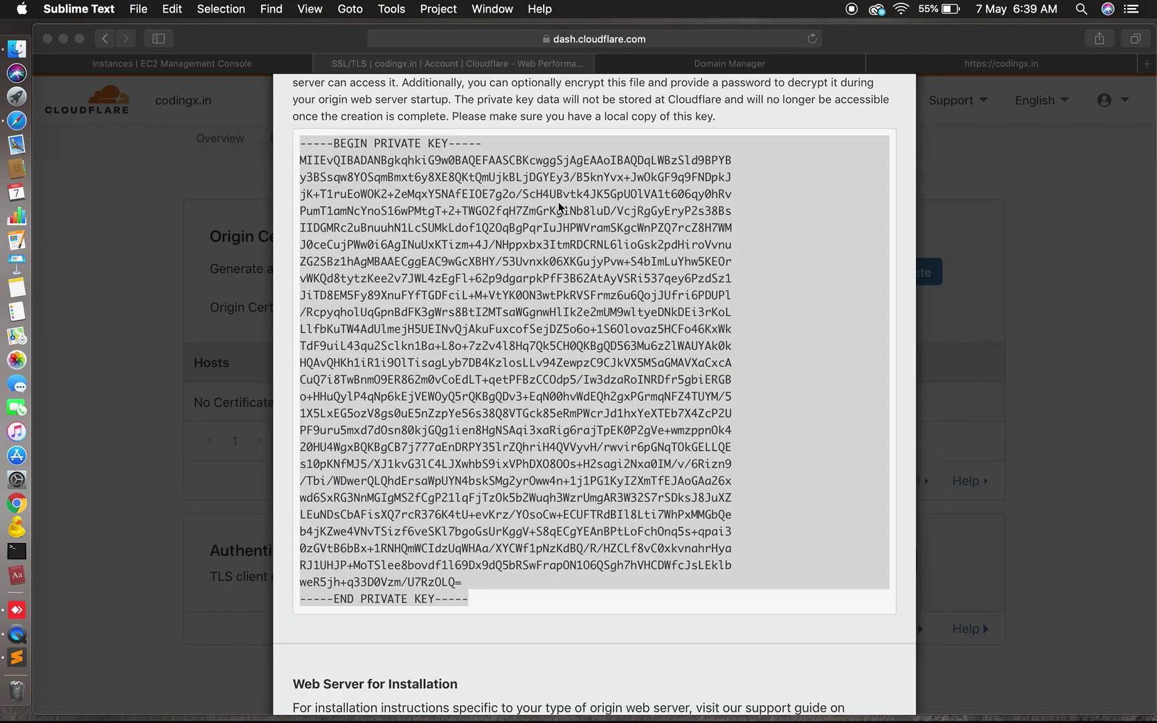
{"action": "scroll", "coordinate": [585, 287], "scroll_direction": "down", "scroll_amount": 5}
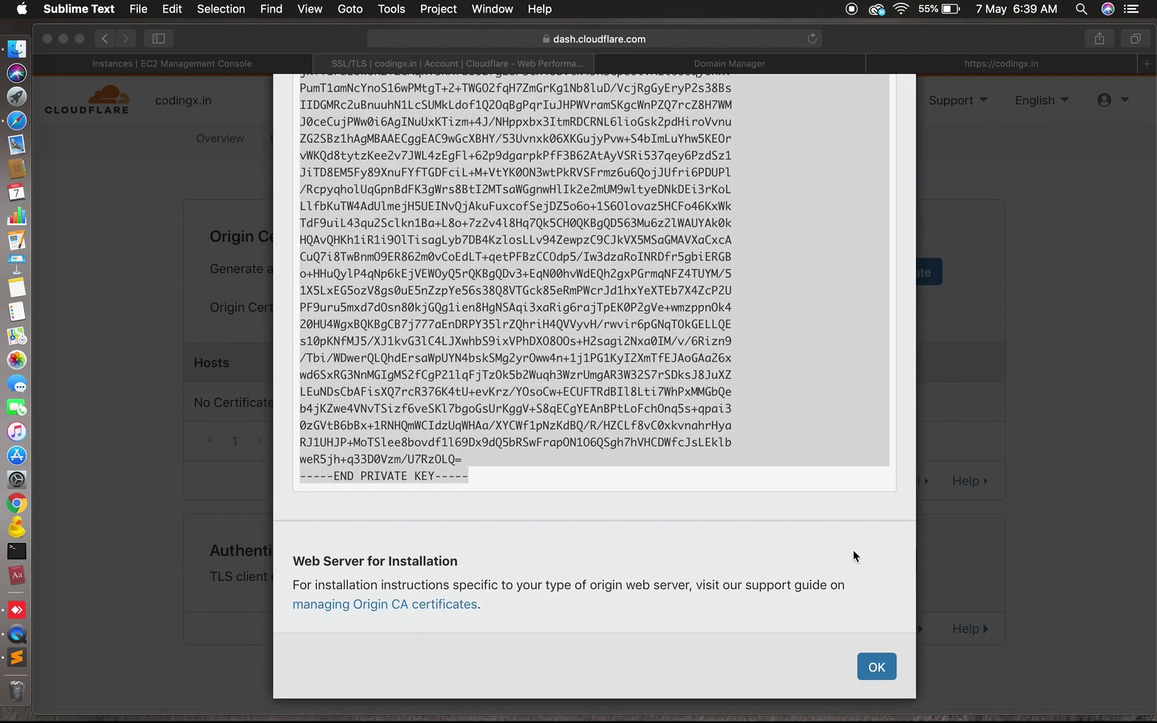
{"action": "left_click", "coordinate": [877, 670]}
- Close the origin certificate dialog and switch codingx.in's SSL/TLS encryption mode from Flexible to Full
{"action": "left_click", "coordinate": [878, 668]}
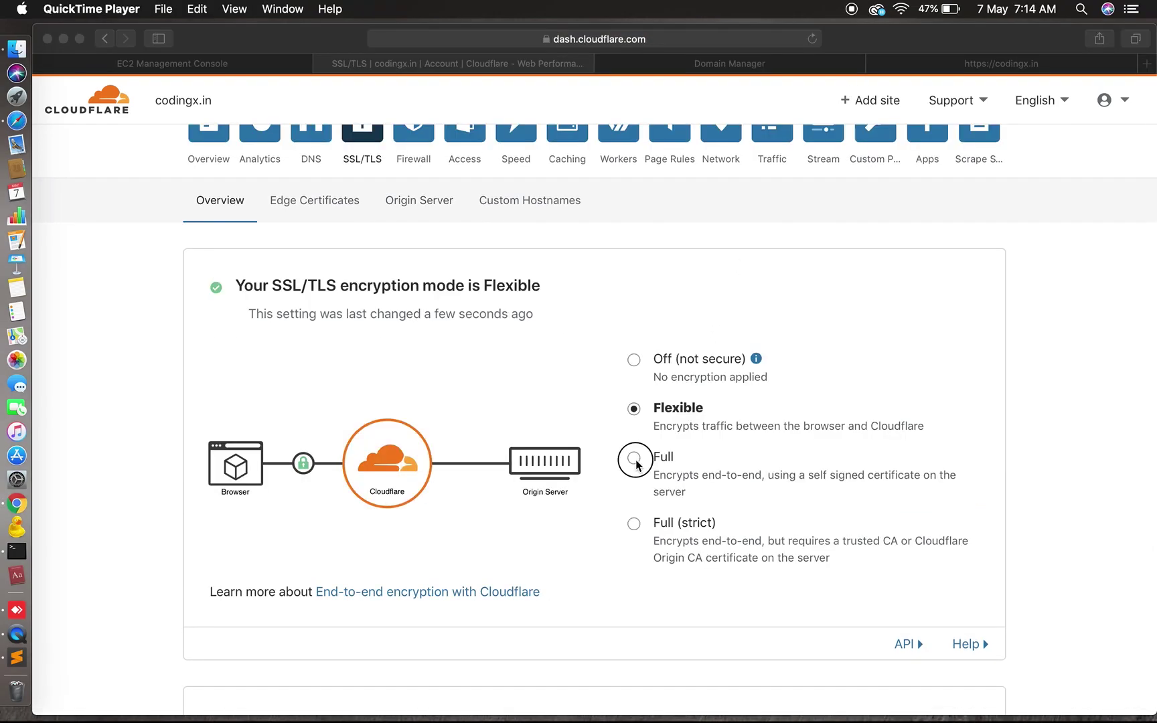
{"action": "left_click", "coordinate": [633, 456]}
{"action": "left_click", "coordinate": [634, 458]}
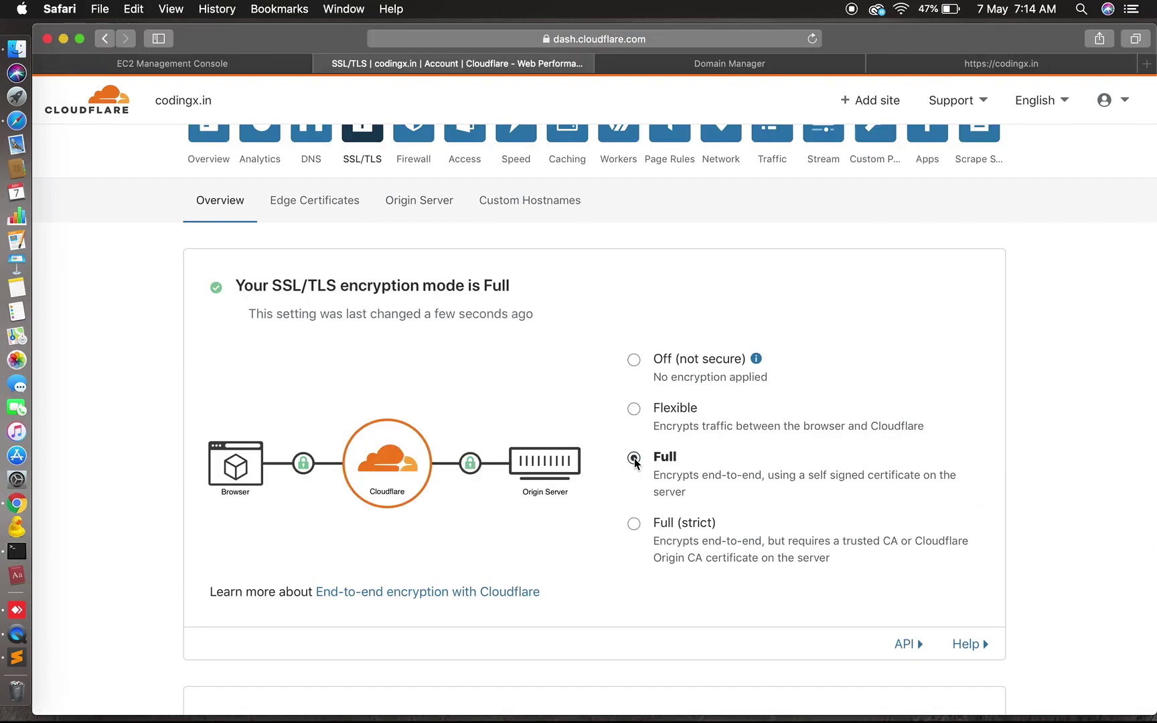
- Open Terminal, centre its window and enlarge the font
{"action": "left_click", "coordinate": [22, 553]}
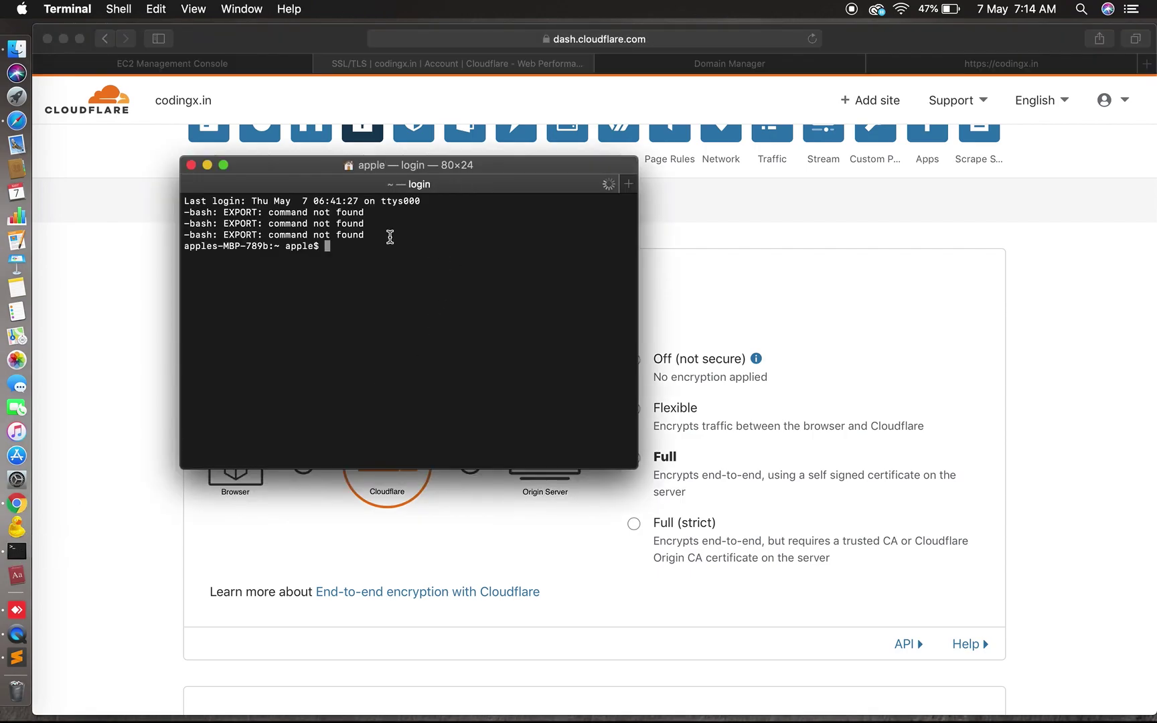
{"action": "left_click_drag", "start_coordinate": [271, 175], "coordinate": [398, 208]}
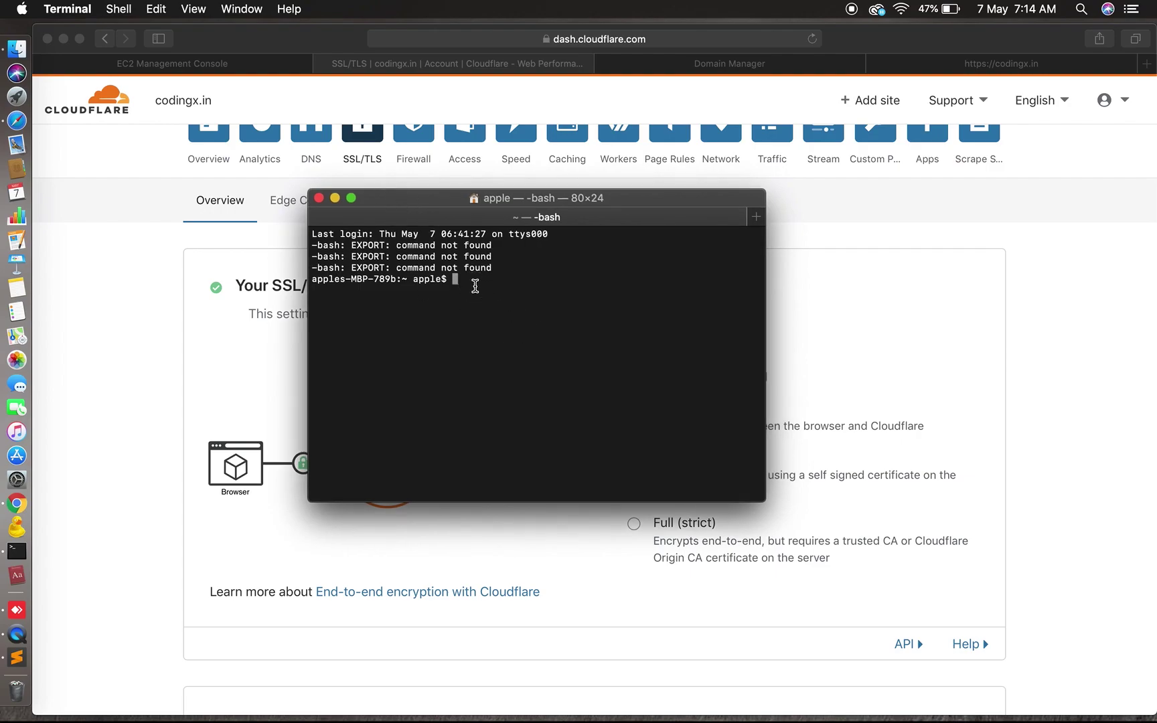
{"action": "key", "text": "super+plus"}
{"action": "key", "text": "super+plus"}
{"action": "key", "text": "super+plus"}
{"action": "key", "text": "super+plus"}
{"action": "key", "text": "super+plus"}
{"action": "key", "text": "super+plus"}
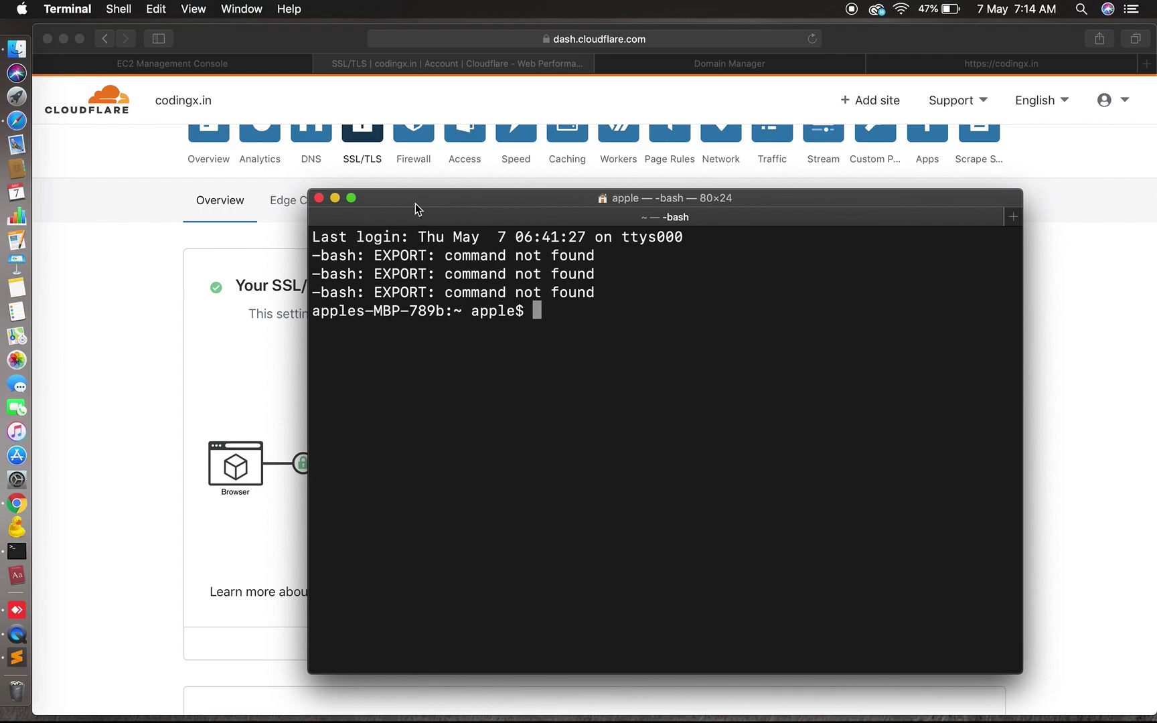
{"action": "left_click_drag", "start_coordinate": [389, 196], "coordinate": [243, 173]}
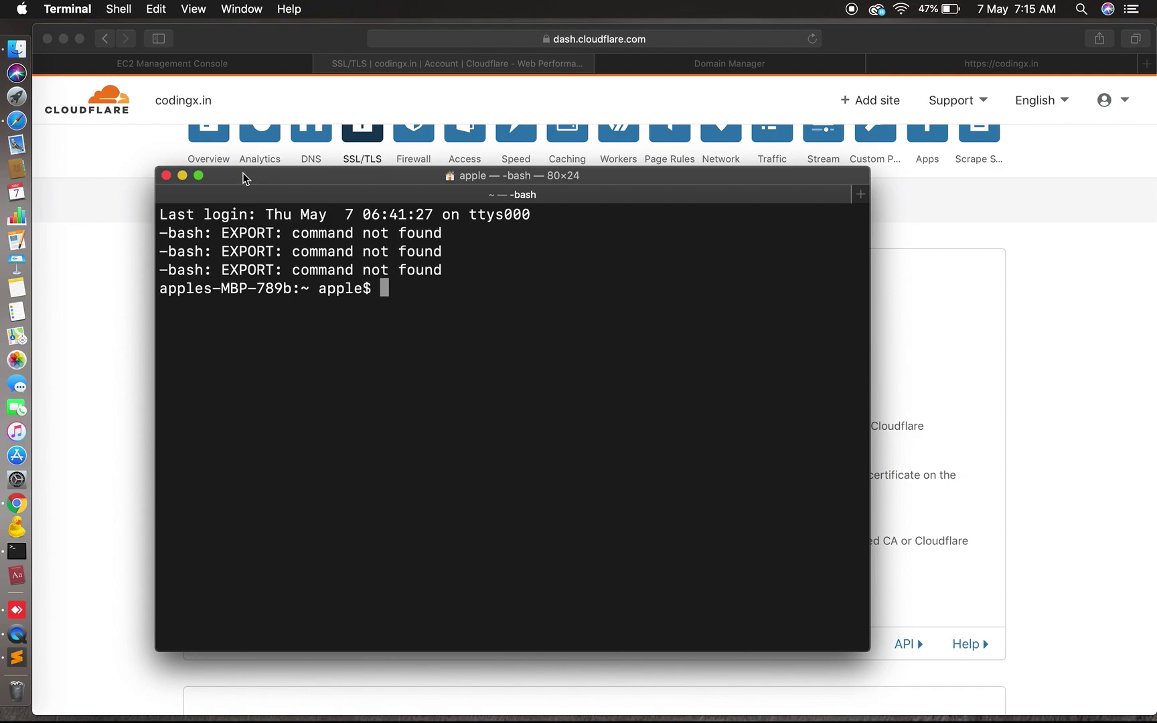
- SSH into the Ubuntu server at 3.23.75.167, then become root with sudo su and clear
{"action": "type", "text": "mysql -h cmanager.cluster-ro-cdspwvvmzcvc.ap-south-1.rds.amazonaws.com -u cmanager -p"}
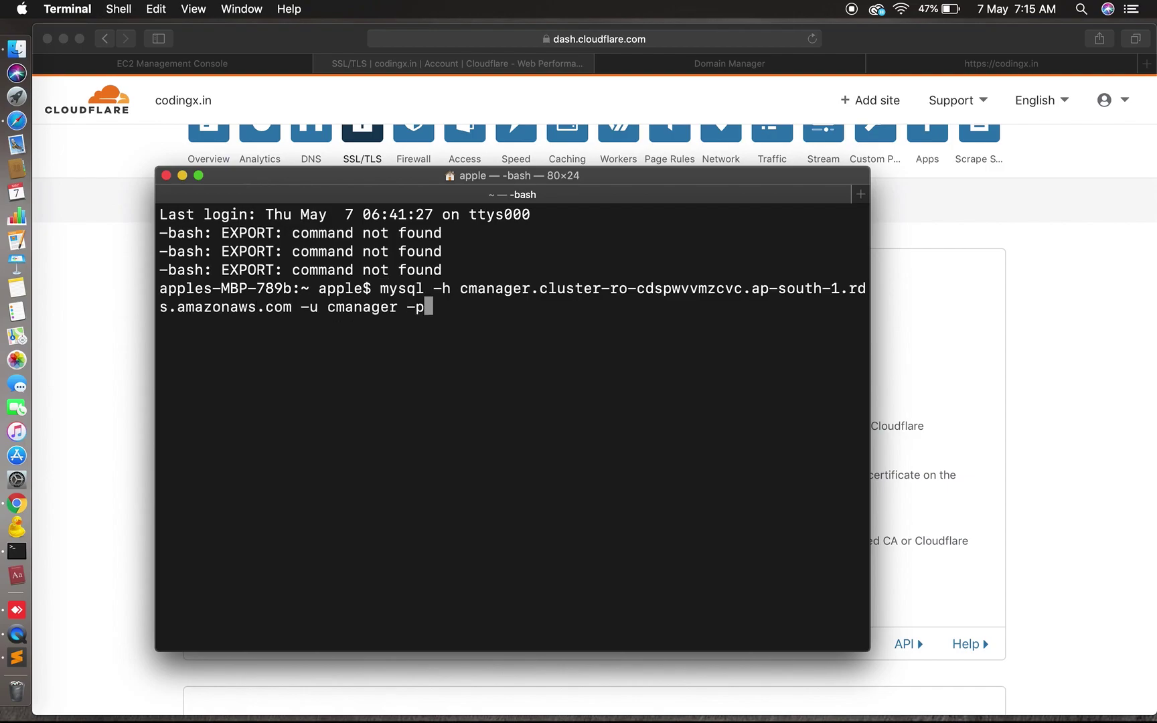
{"action": "key", "text": "BackSpace"}
{"action": "key", "text": "BackSpace"}
{"action": "key", "text": "BackSpace"}
{"action": "key", "text": "Up"}
{"action": "key", "text": "Up"}
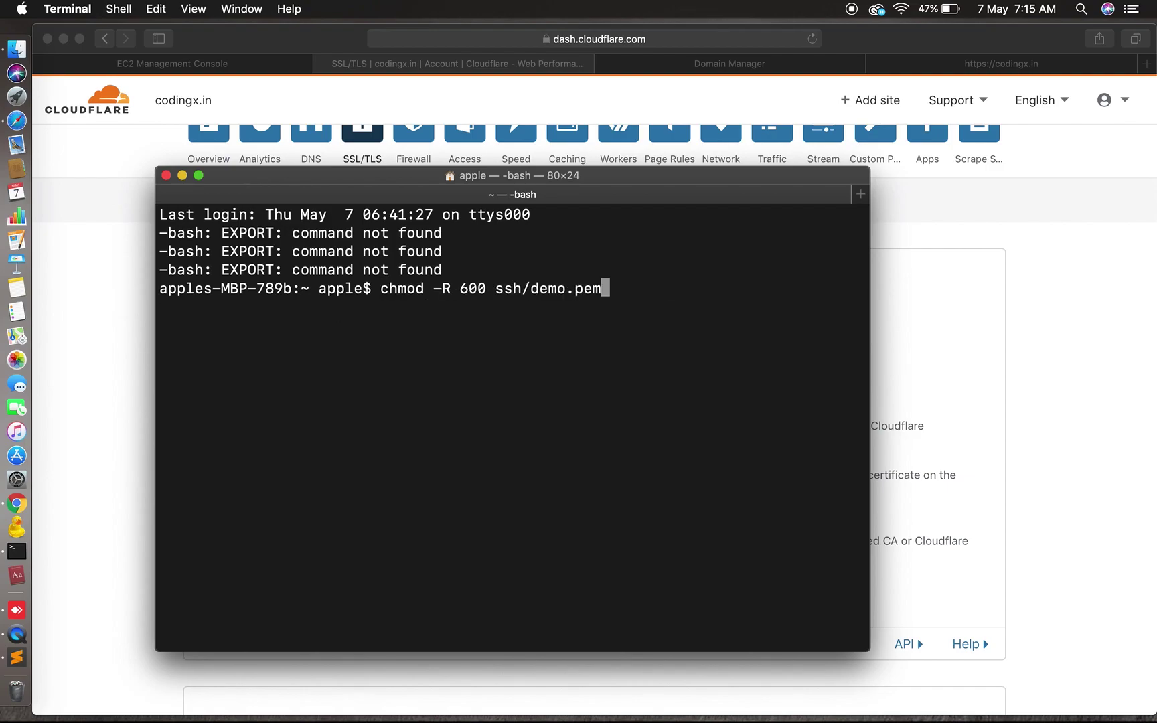
{"action": "key", "text": "Up"}
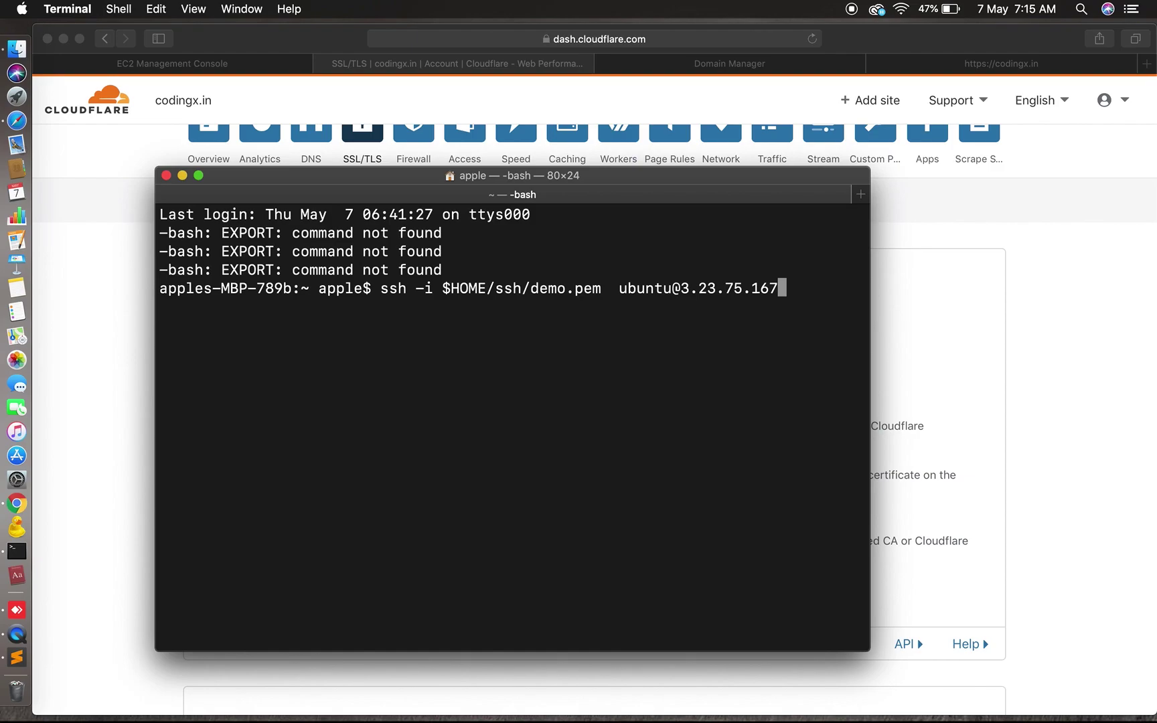
{"action": "key", "text": "Return"}
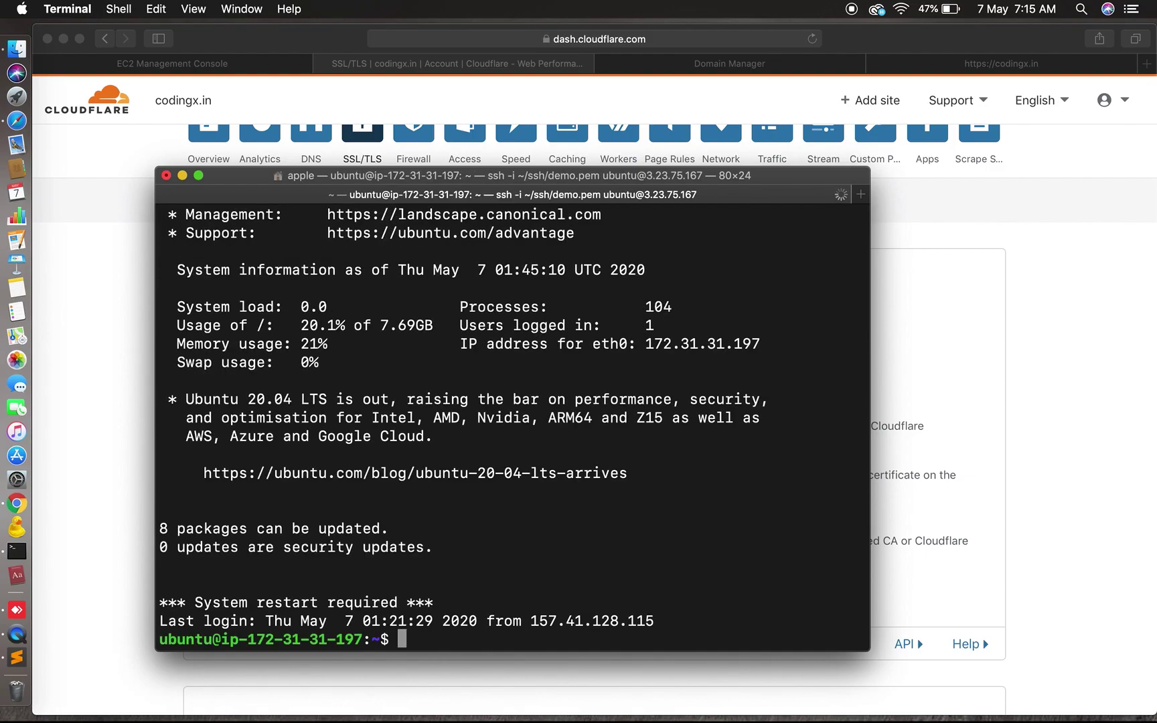
{"action": "type", "text": "sudo su"}
{"action": "key", "text": "Return"}
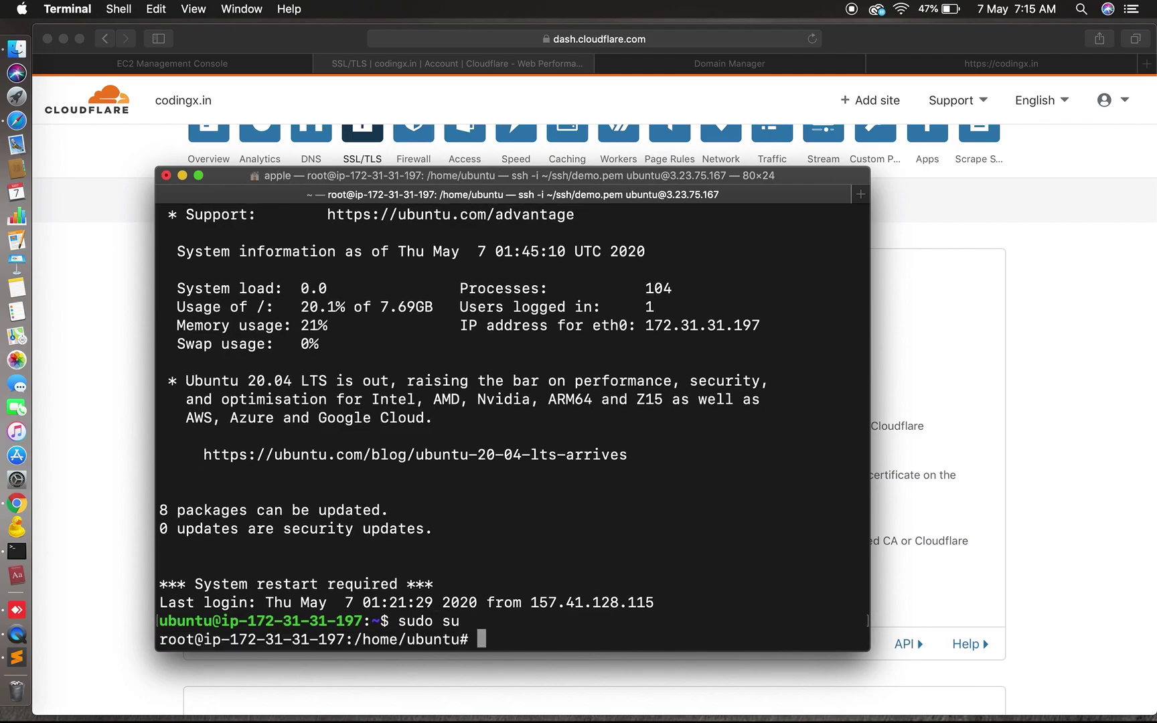
{"action": "type", "text": "clear"}
{"action": "key", "text": "Return"}
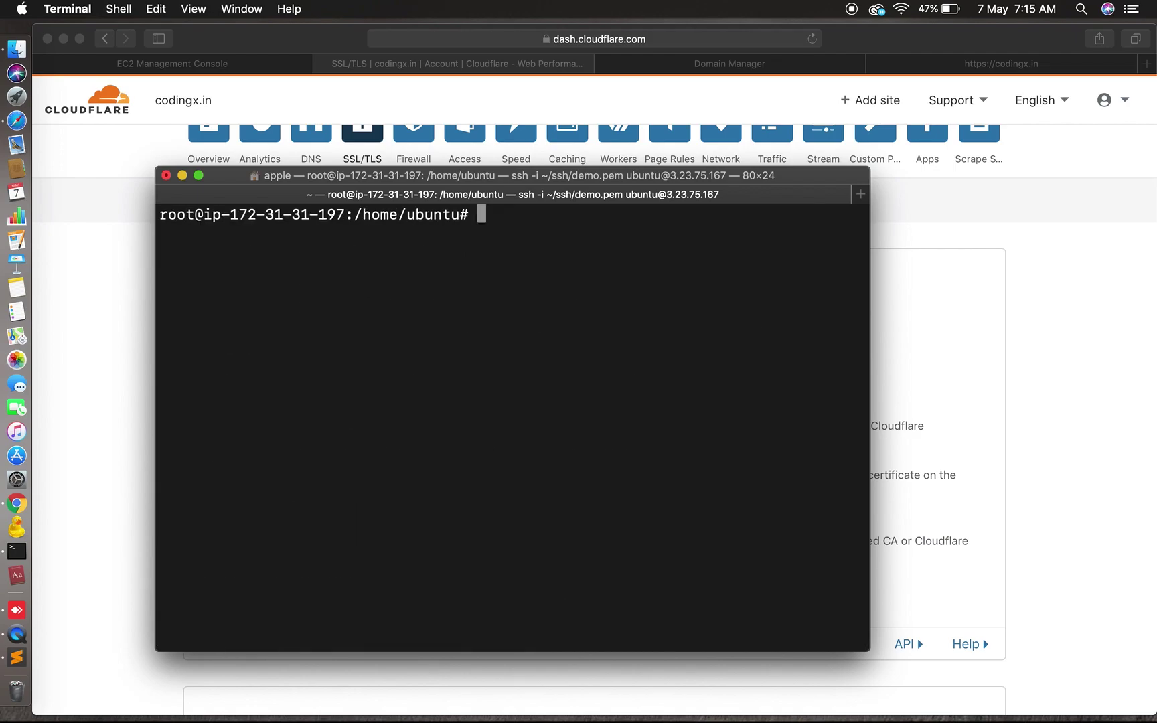
- Confirm codingx.in.key and codingx.in.pem are listed by ls, then open 000-default.conf in nano
{"action": "type", "text": "ls"}
{"action": "key", "text": "Return"}
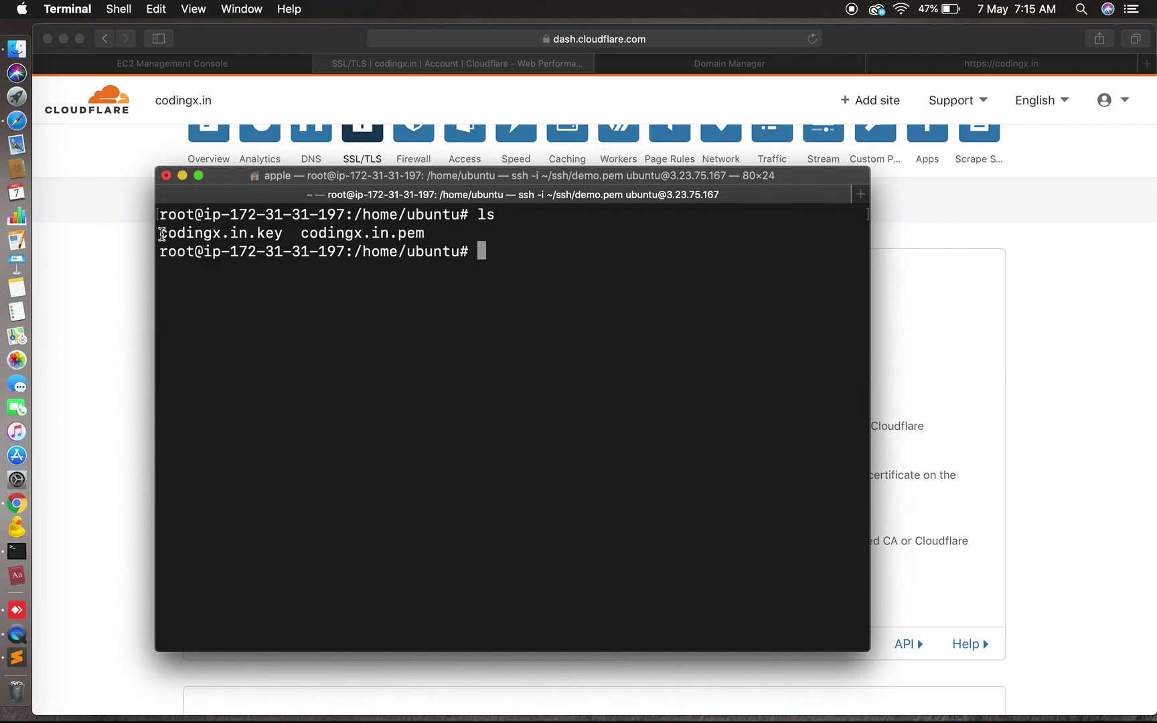
{"action": "left_click_drag", "start_coordinate": [158, 234], "coordinate": [433, 233]}
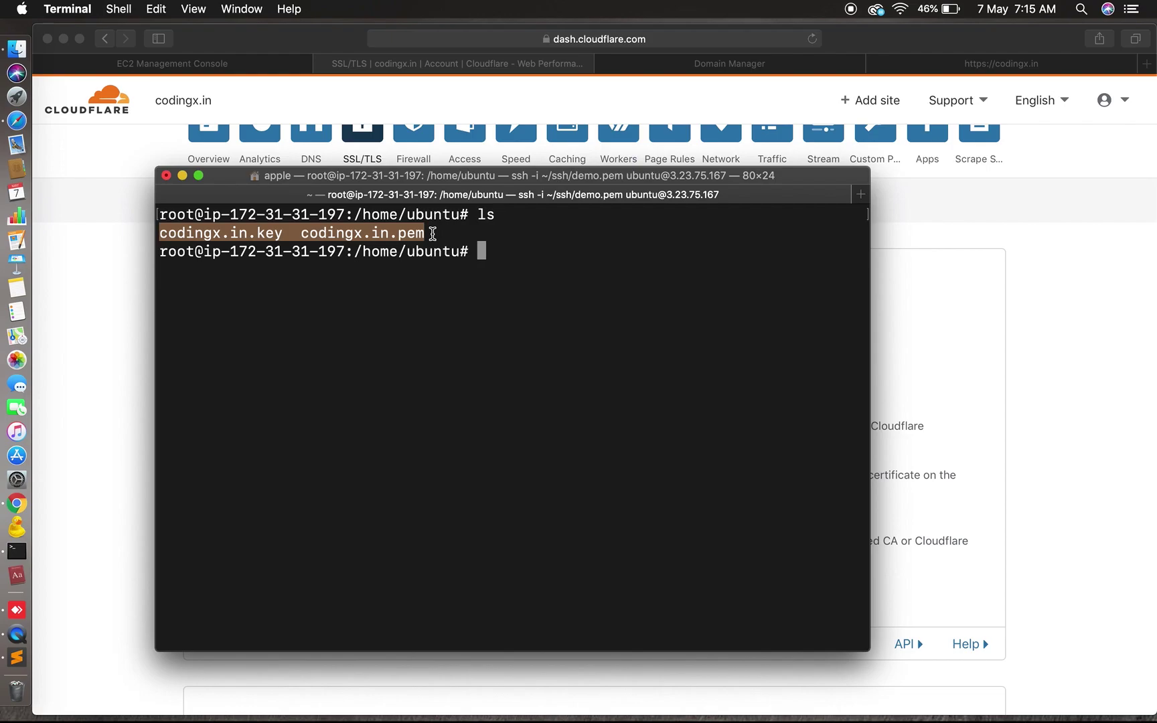
{"action": "left_click", "coordinate": [492, 256]}
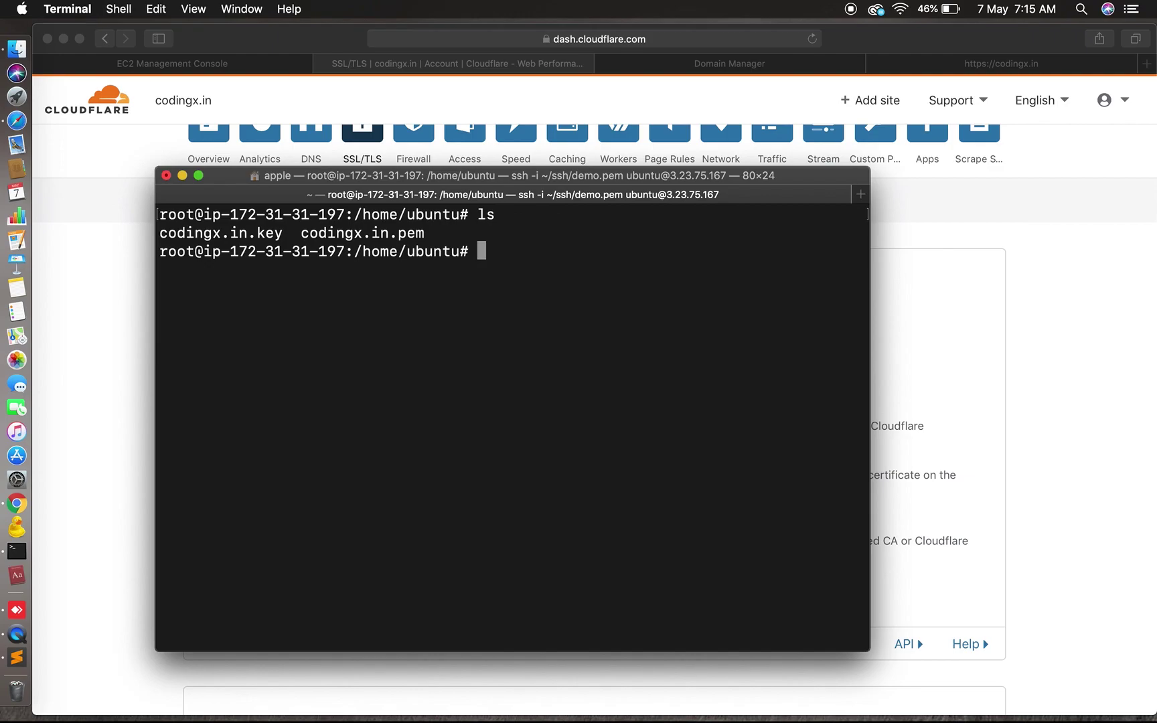
{"action": "type", "text": "nano /etc/"}
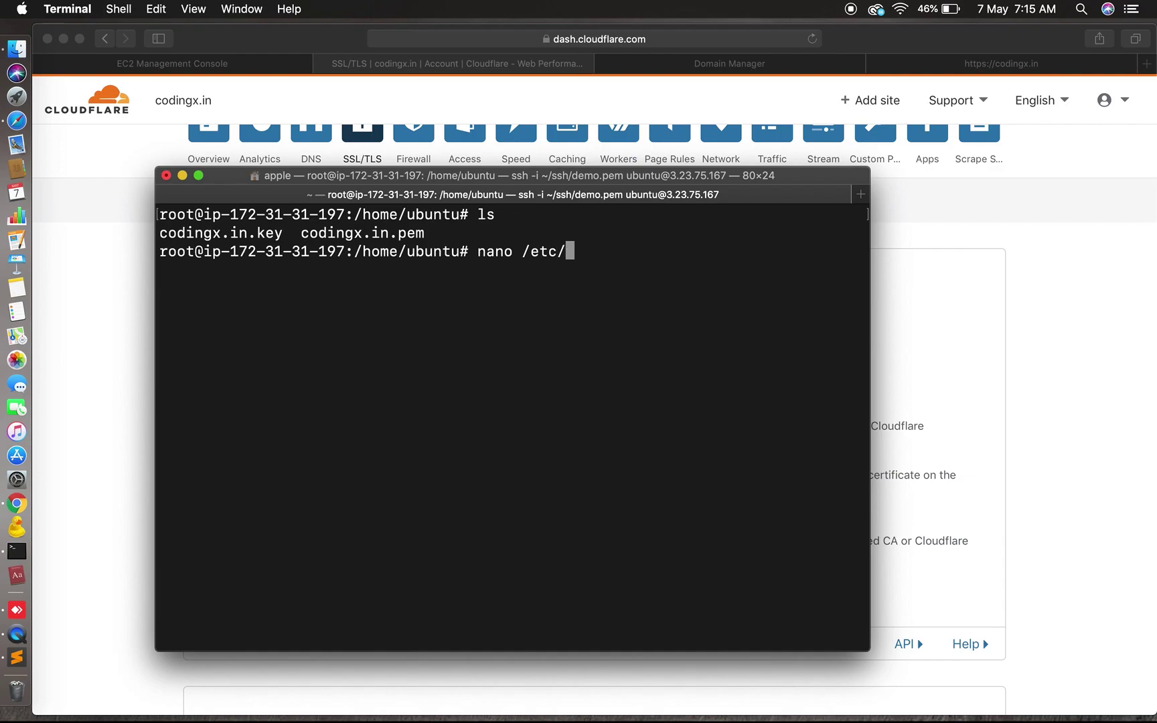
{"action": "type", "text": "apache2/se"}
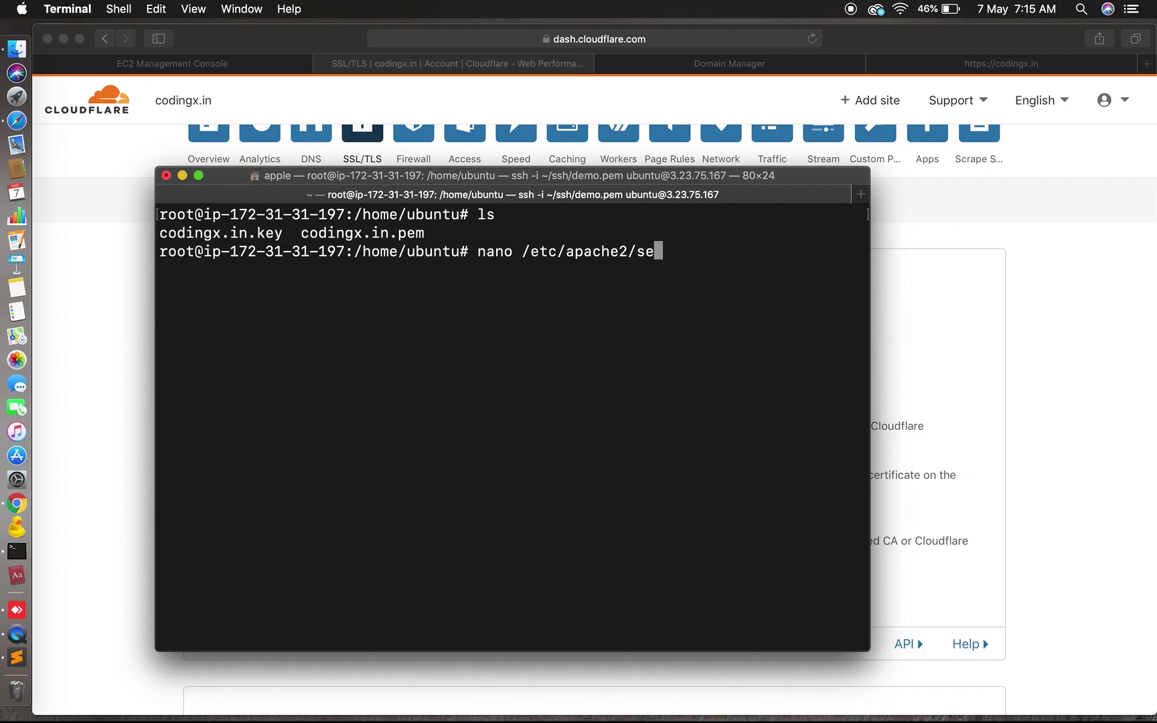
{"action": "key", "text": "BackSpace"}
{"action": "type", "text": "ites-available"}
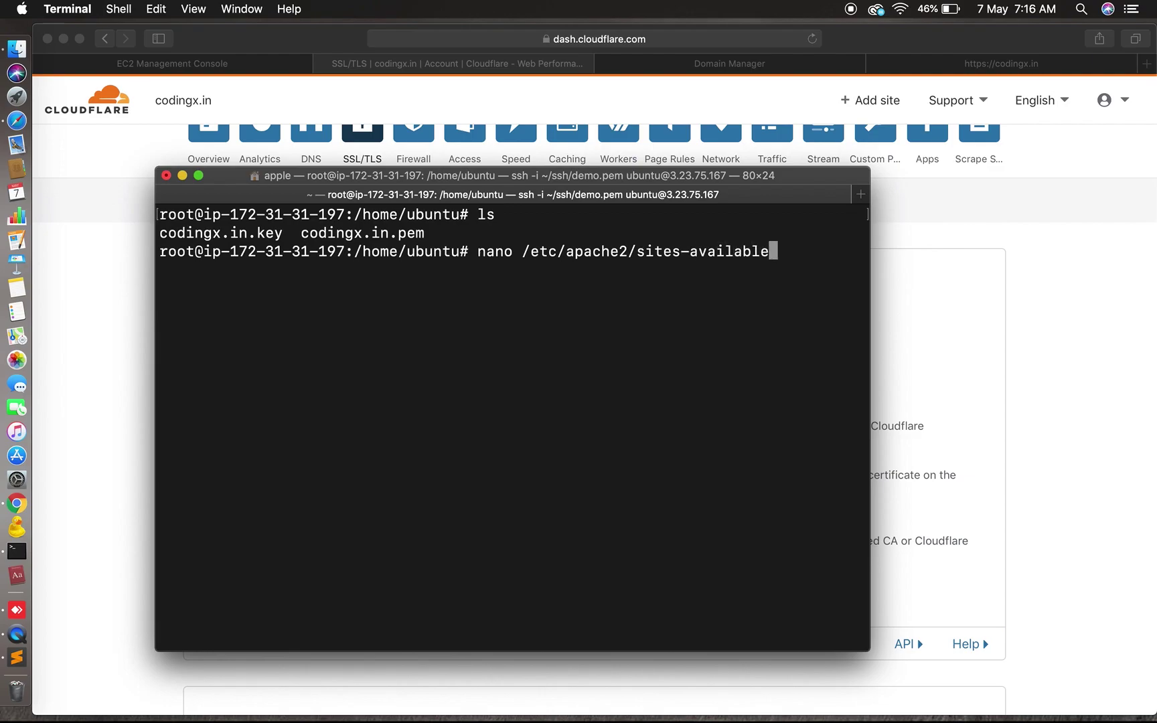
{"action": "type", "text": "/000-default"}
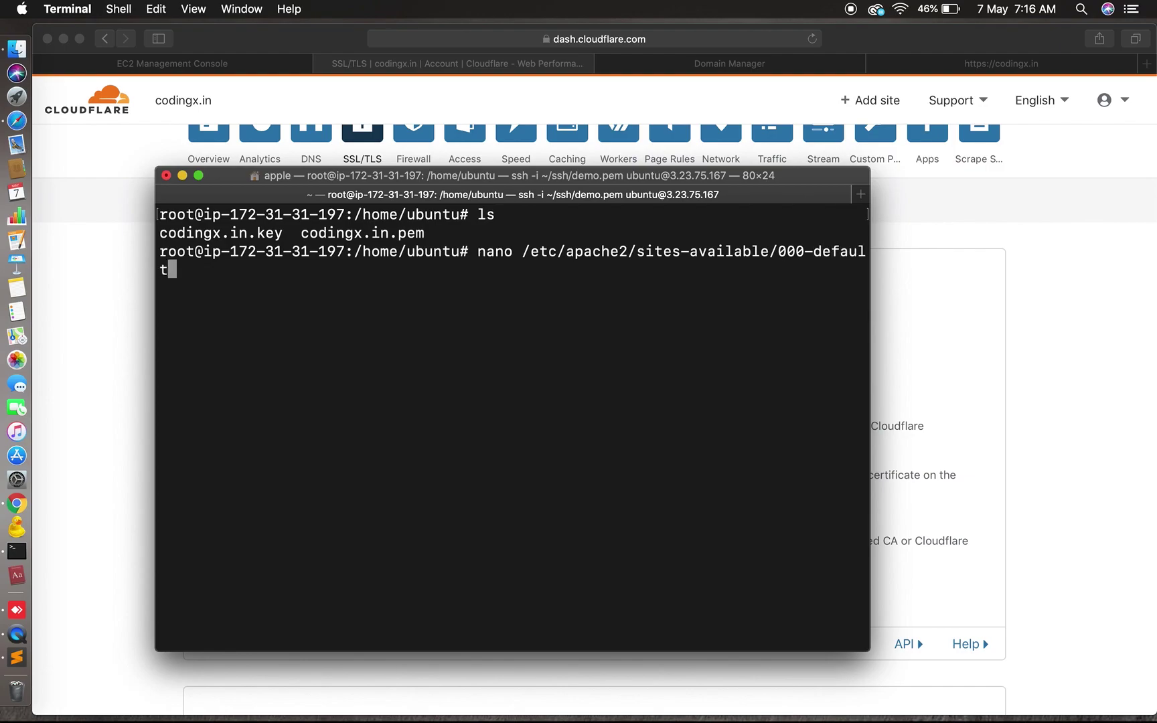
{"action": "type", "text": ".conf"}
{"action": "key", "text": "Return"}
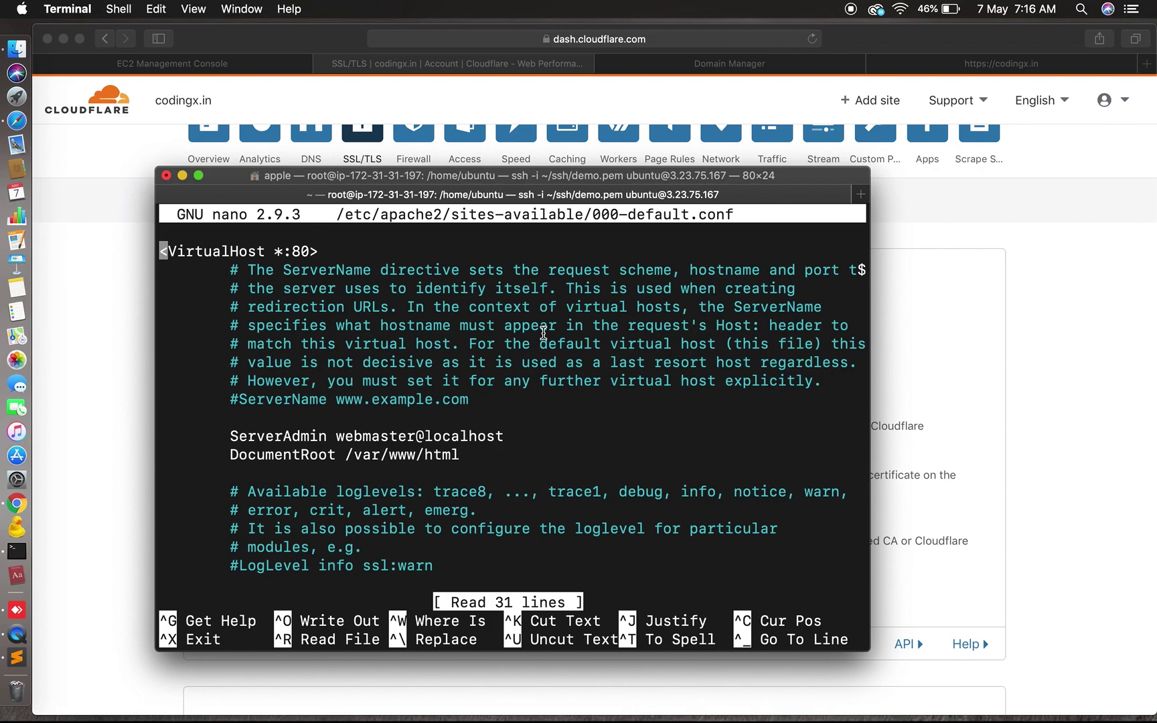
- View the origin certificate under SSL/TLS > Origin Server and follow the managing Origin CA certificates link
{"action": "left_click", "coordinate": [910, 285]}
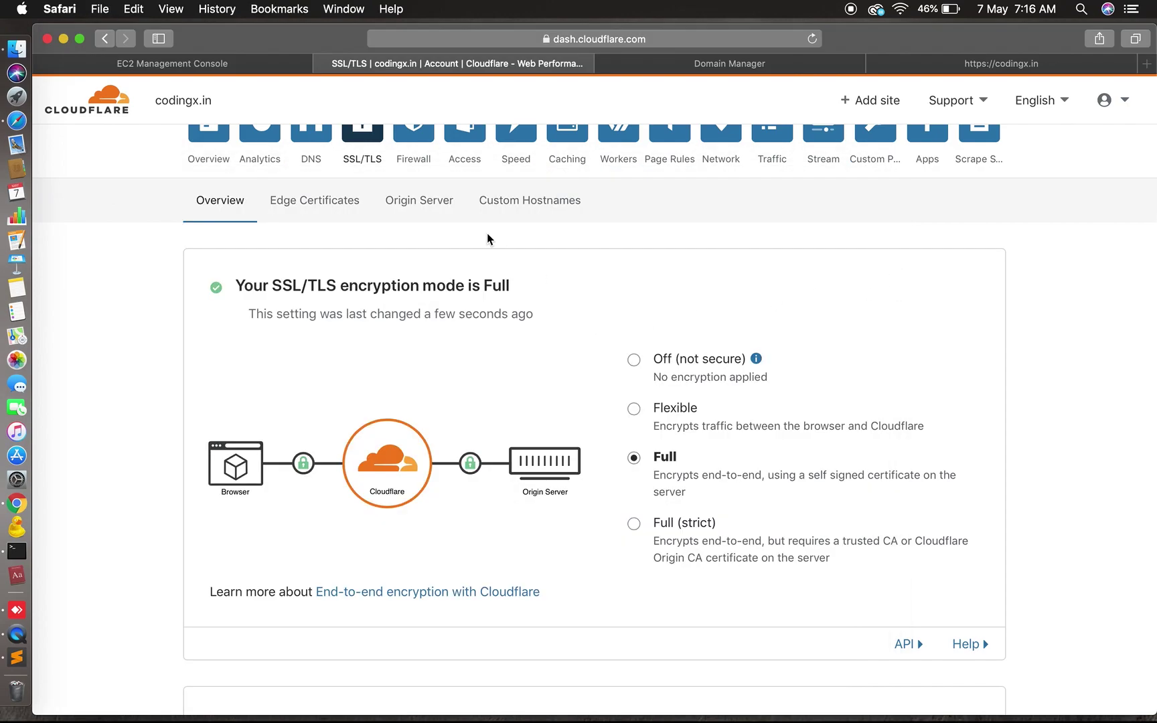
{"action": "left_click", "coordinate": [420, 200]}
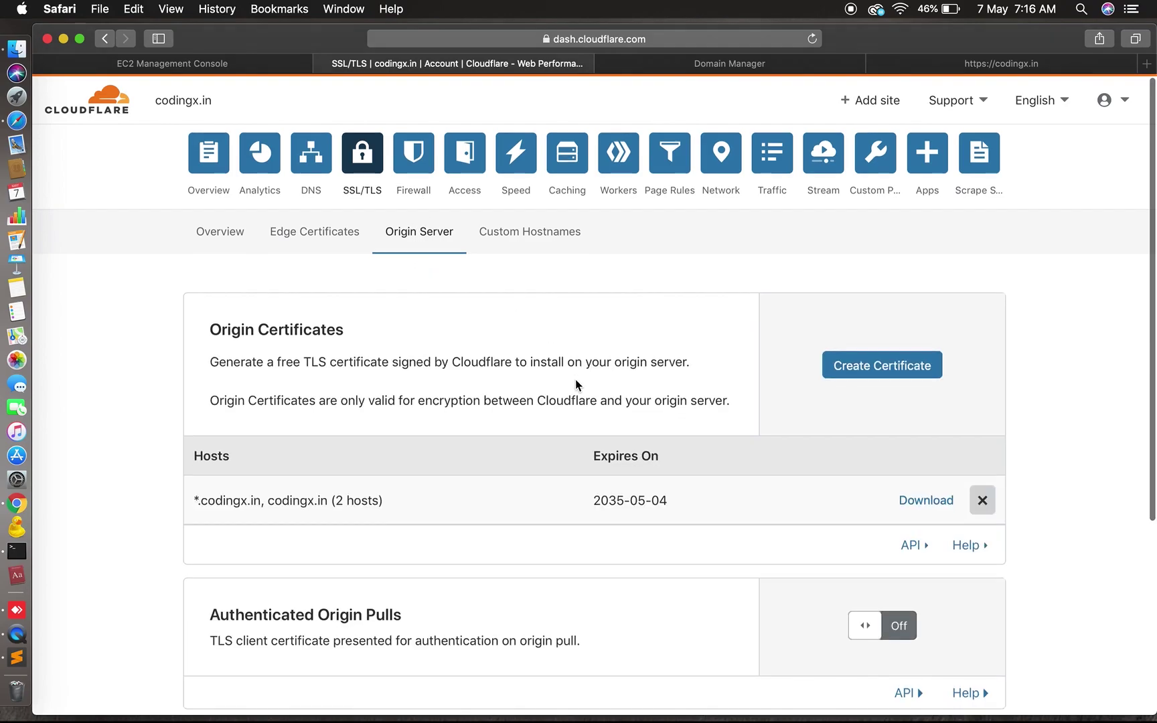
{"action": "scroll", "coordinate": [575, 384], "scroll_direction": "down", "scroll_amount": 2}
{"action": "left_click", "coordinate": [941, 433]}
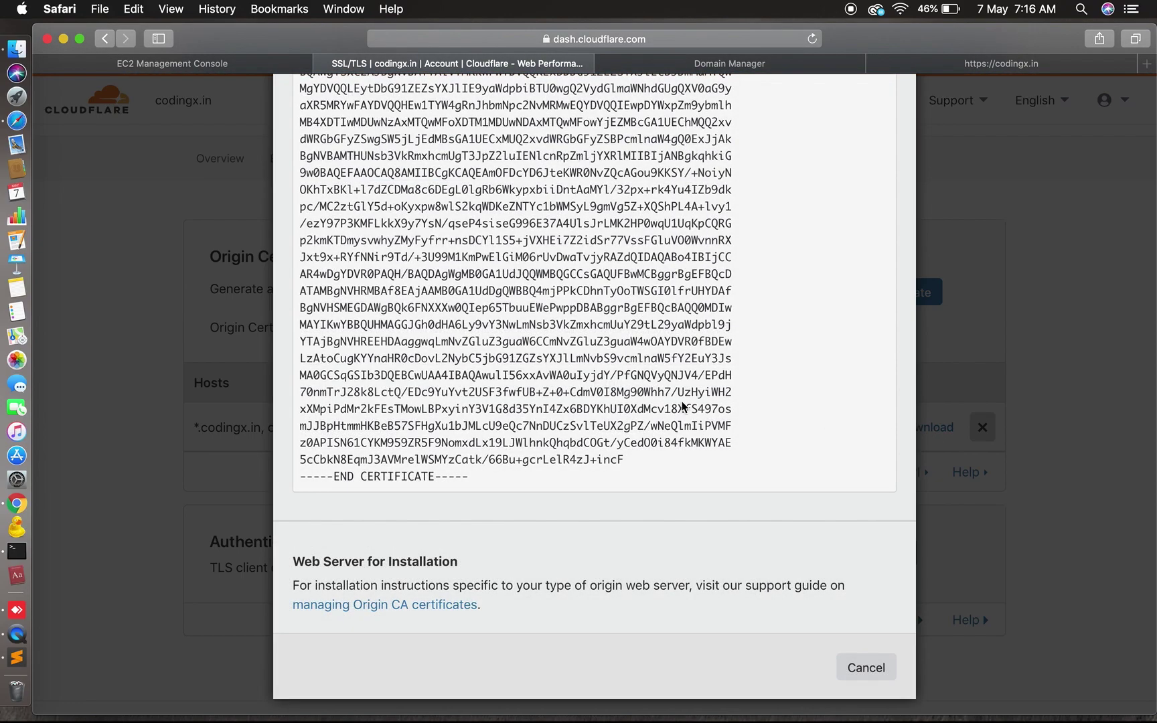
{"action": "left_click", "coordinate": [442, 606]}
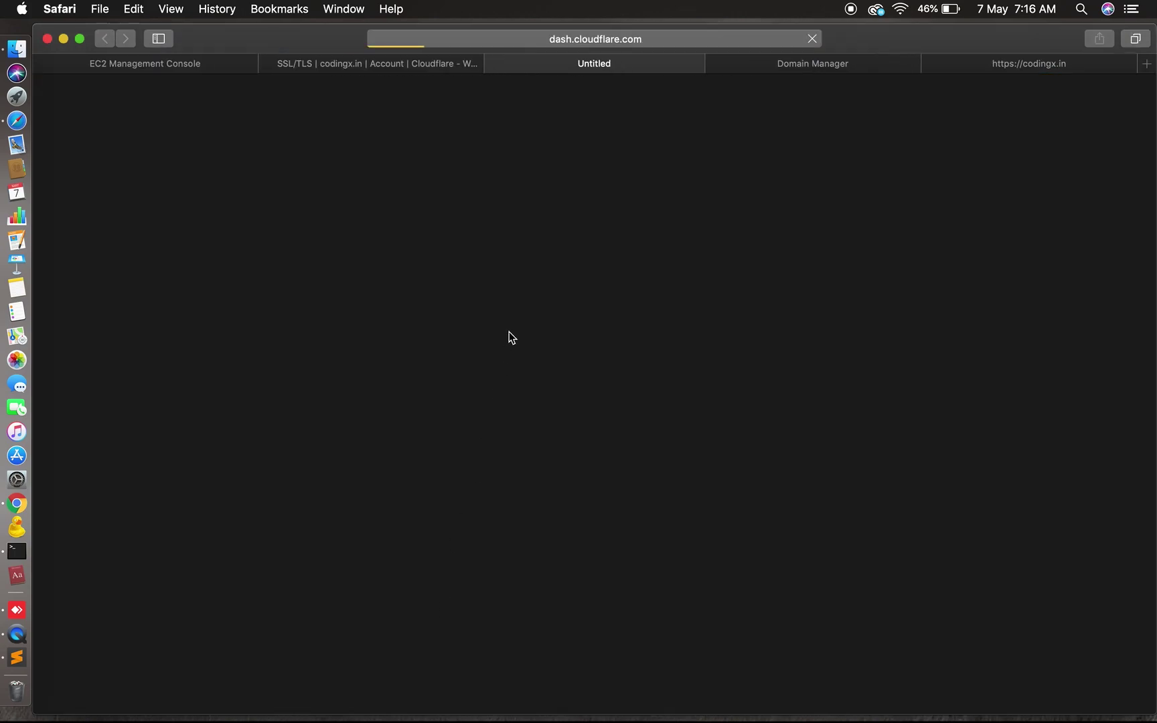
- Find the web server list in the guide and open the Apache httpd installation instructions
{"action": "scroll", "coordinate": [560, 293], "scroll_direction": "down", "scroll_amount": 10}
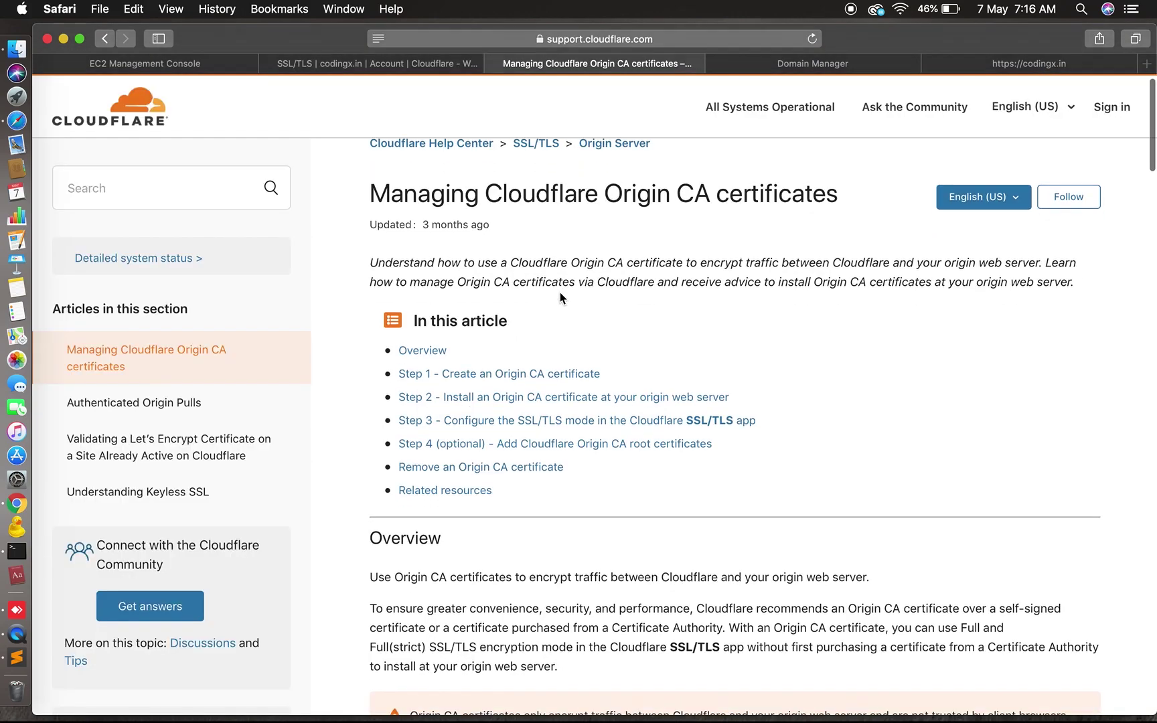
{"action": "scroll", "coordinate": [560, 292], "scroll_direction": "down", "scroll_amount": 20}
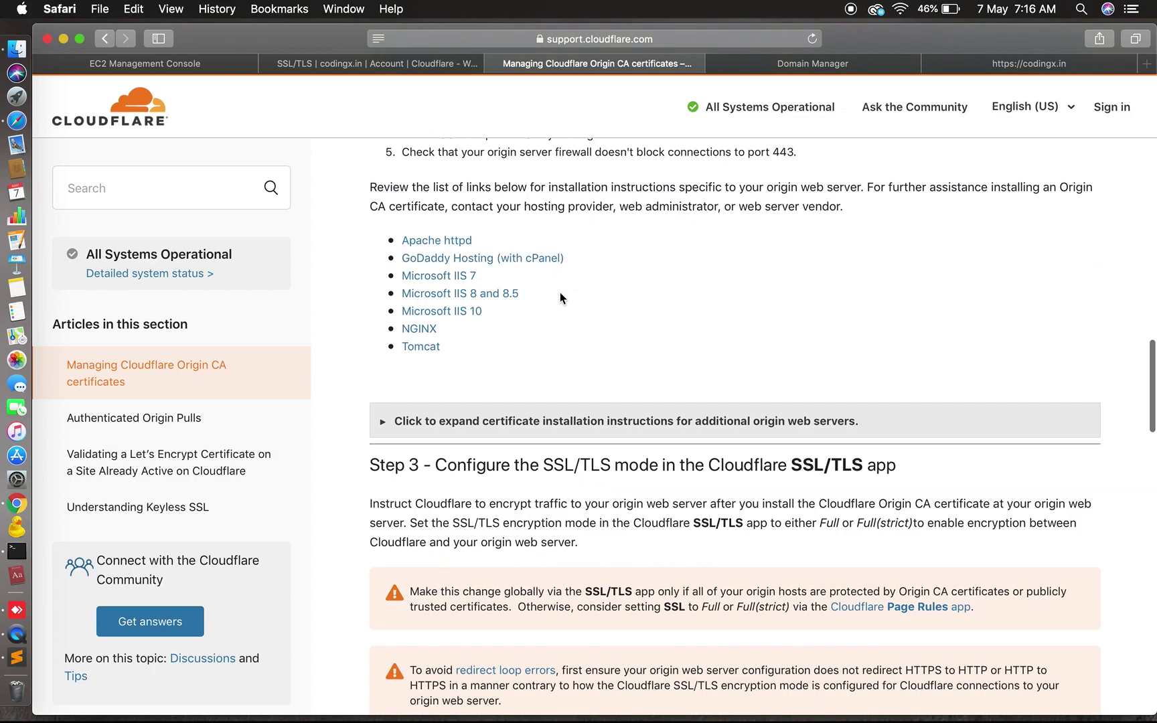
{"action": "scroll", "coordinate": [560, 292], "scroll_direction": "down", "scroll_amount": 10}
{"action": "scroll", "coordinate": [560, 292], "scroll_direction": "up", "scroll_amount": 12}
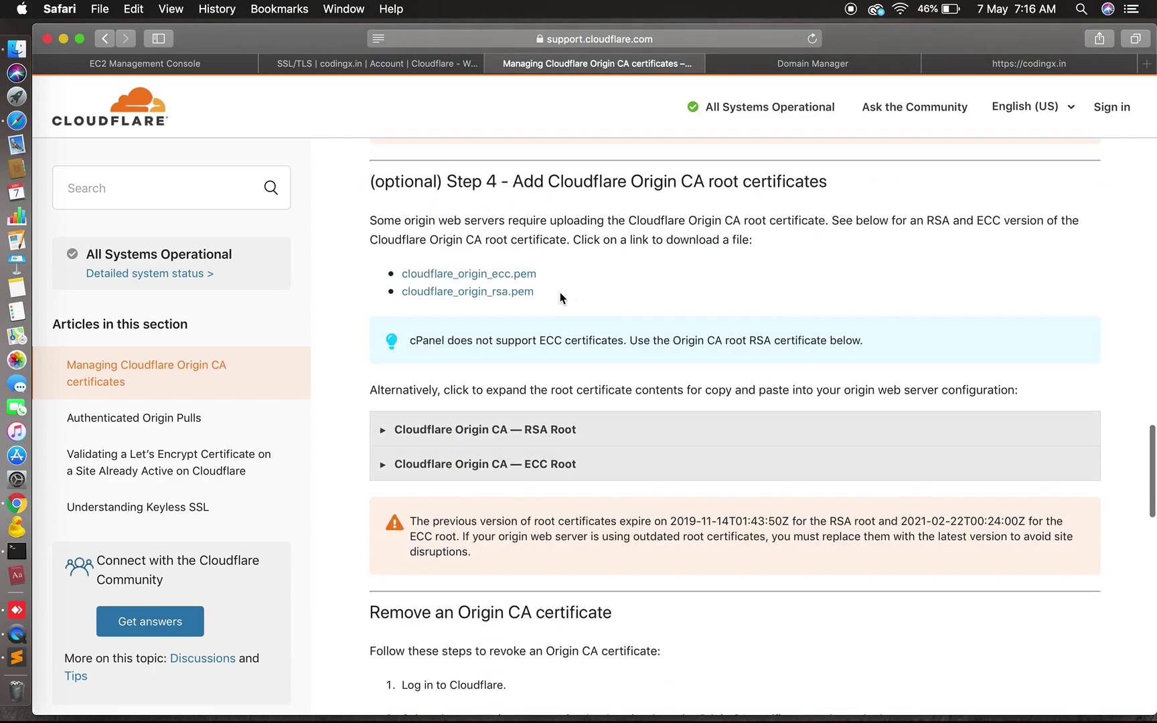
{"action": "scroll", "coordinate": [560, 292], "scroll_direction": "up", "scroll_amount": 10}
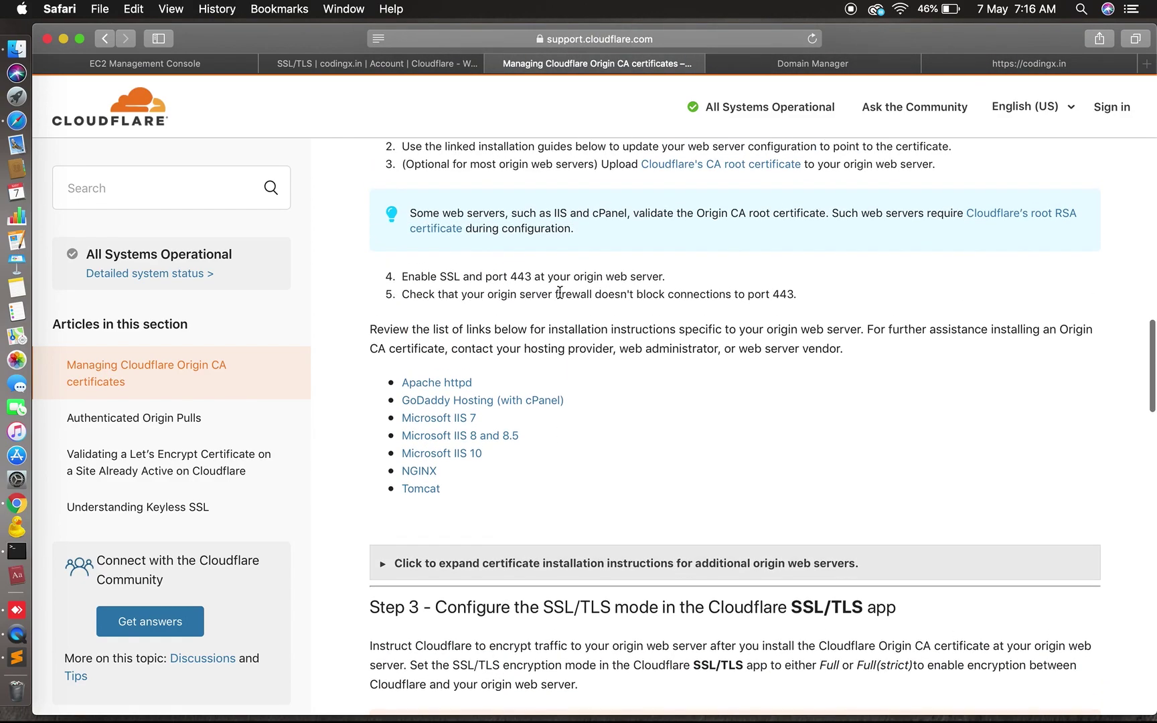
{"action": "left_click_drag", "start_coordinate": [490, 368], "coordinate": [511, 504]}
{"action": "left_click", "coordinate": [512, 504]}
{"action": "left_click", "coordinate": [446, 387]}
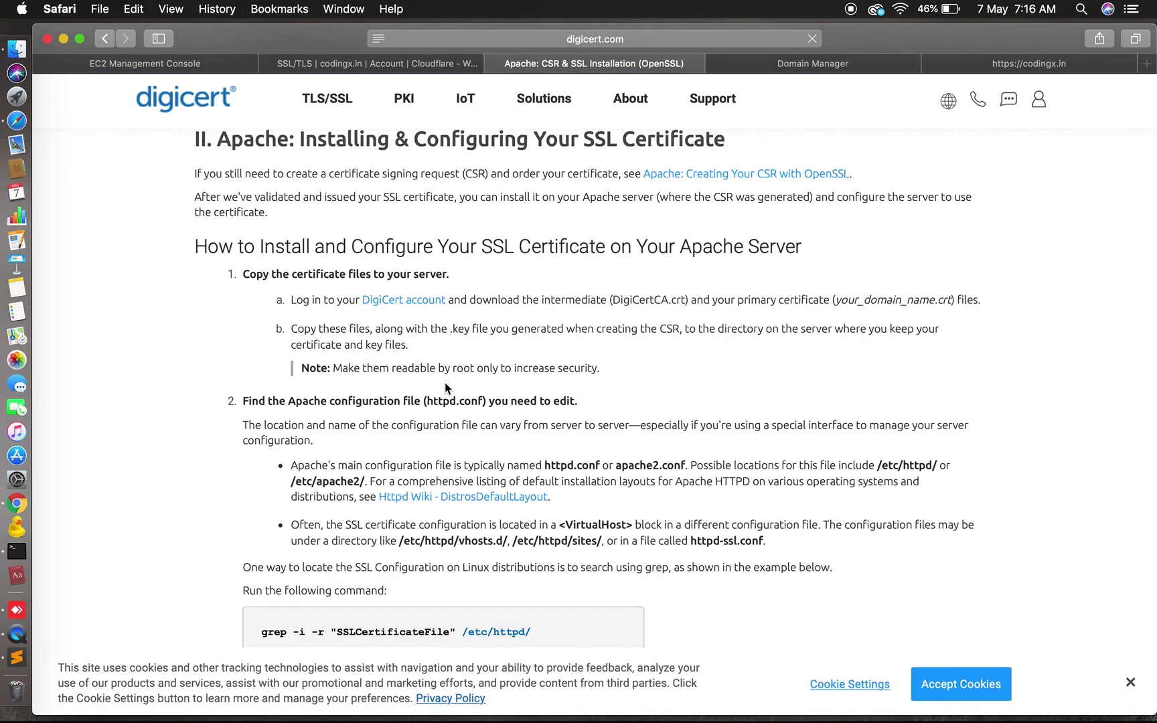
- Select the example SSL VirtualHost code block from step 4 of DigiCert's Apache guide
{"action": "scroll", "coordinate": [445, 383], "scroll_direction": "down", "scroll_amount": 12}
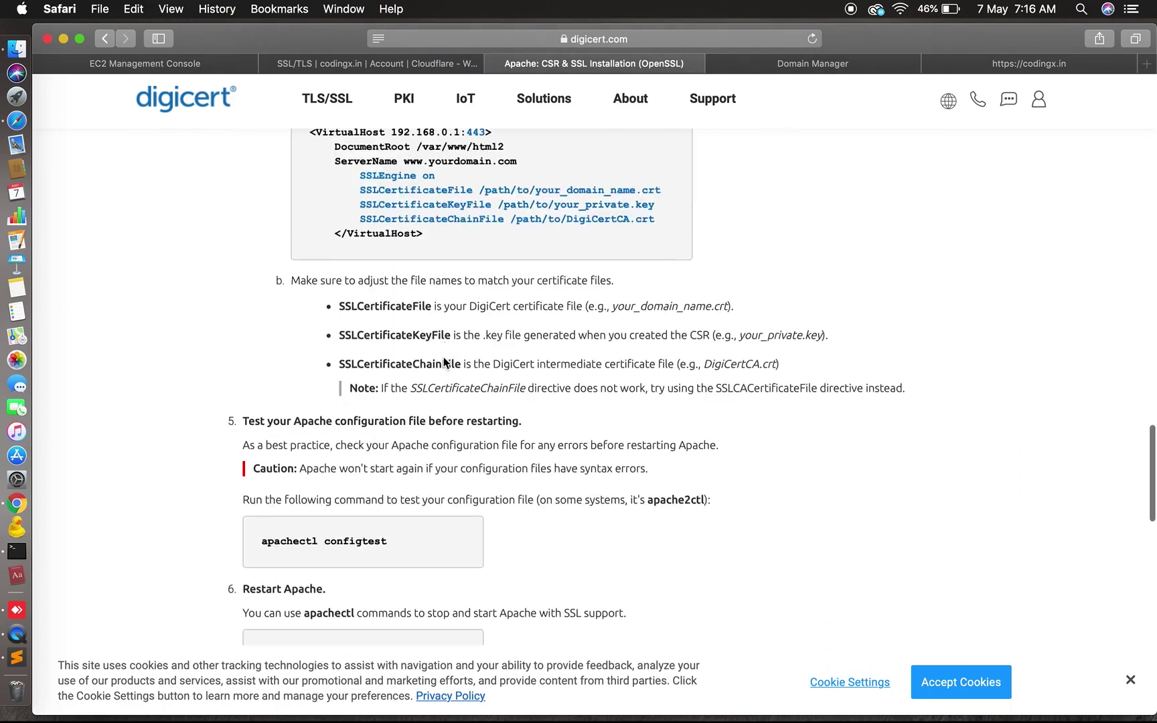
{"action": "scroll", "coordinate": [445, 363], "scroll_direction": "up", "scroll_amount": 4}
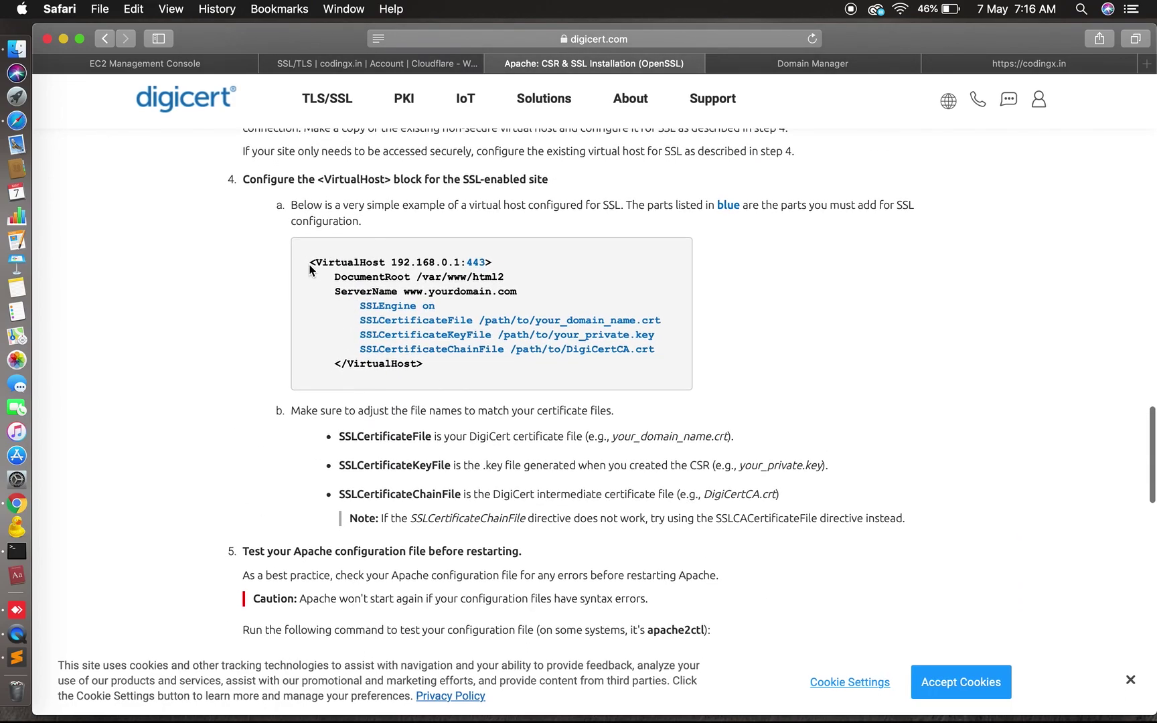
{"action": "left_click", "coordinate": [325, 221]}
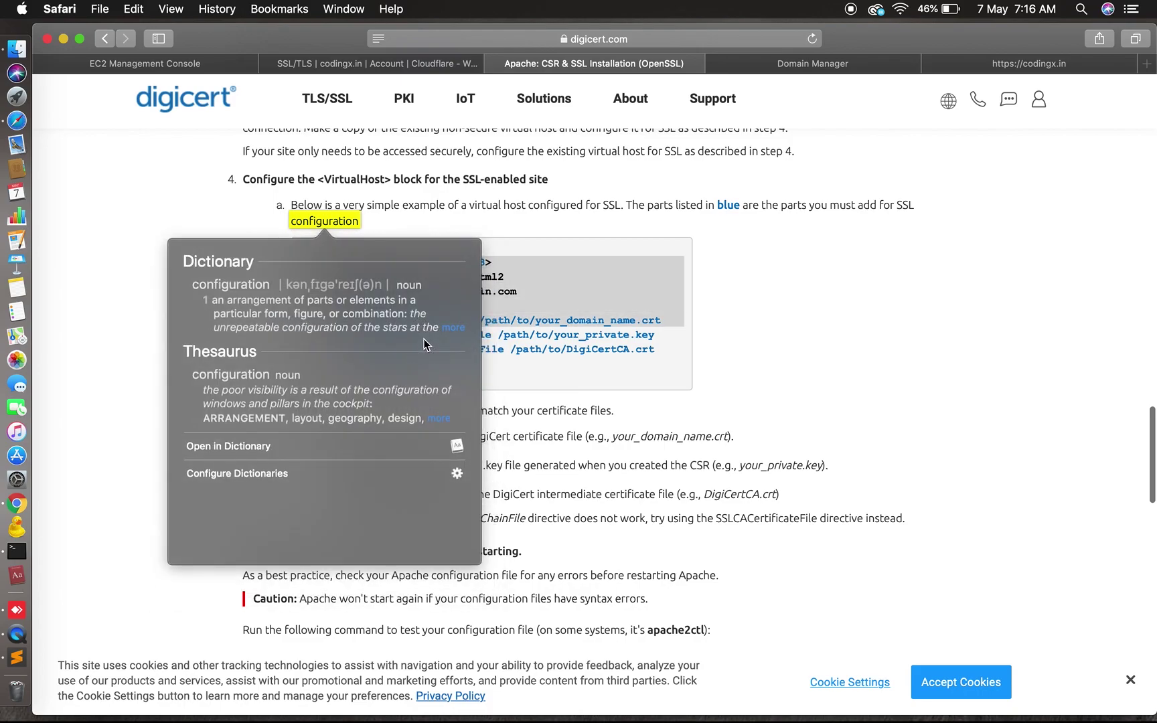
{"action": "left_click", "coordinate": [521, 318]}
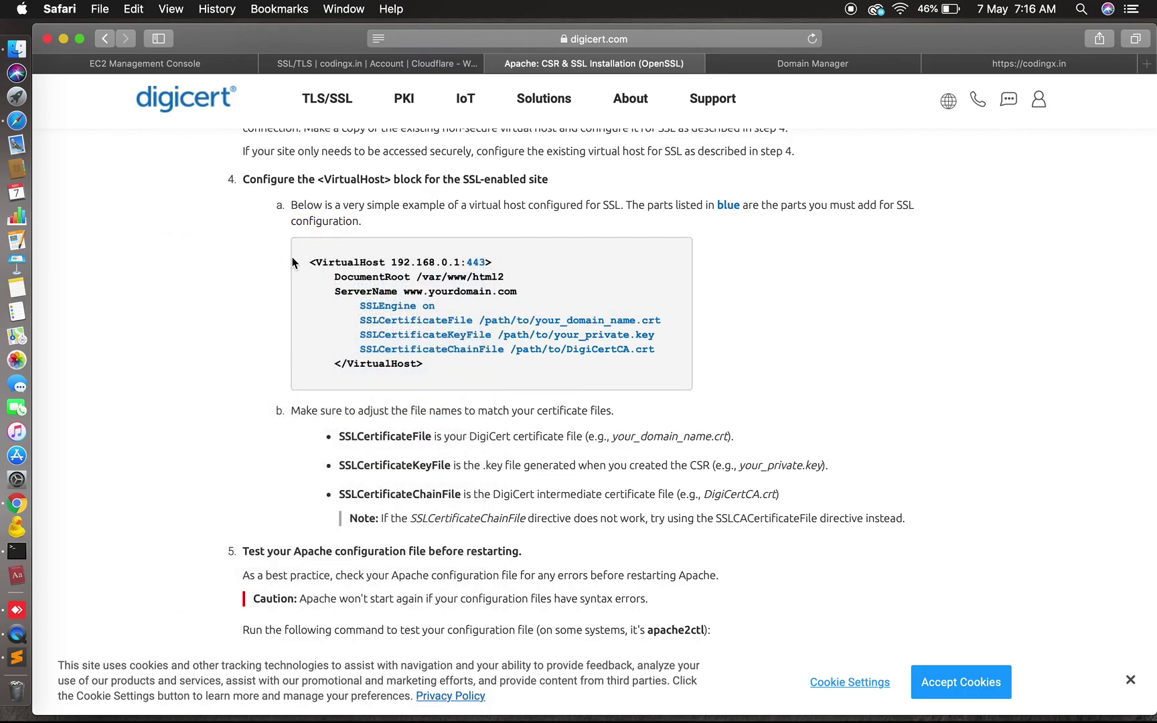
{"action": "left_click_drag", "start_coordinate": [309, 261], "coordinate": [453, 381]}
{"action": "key", "text": "cmd+c"}
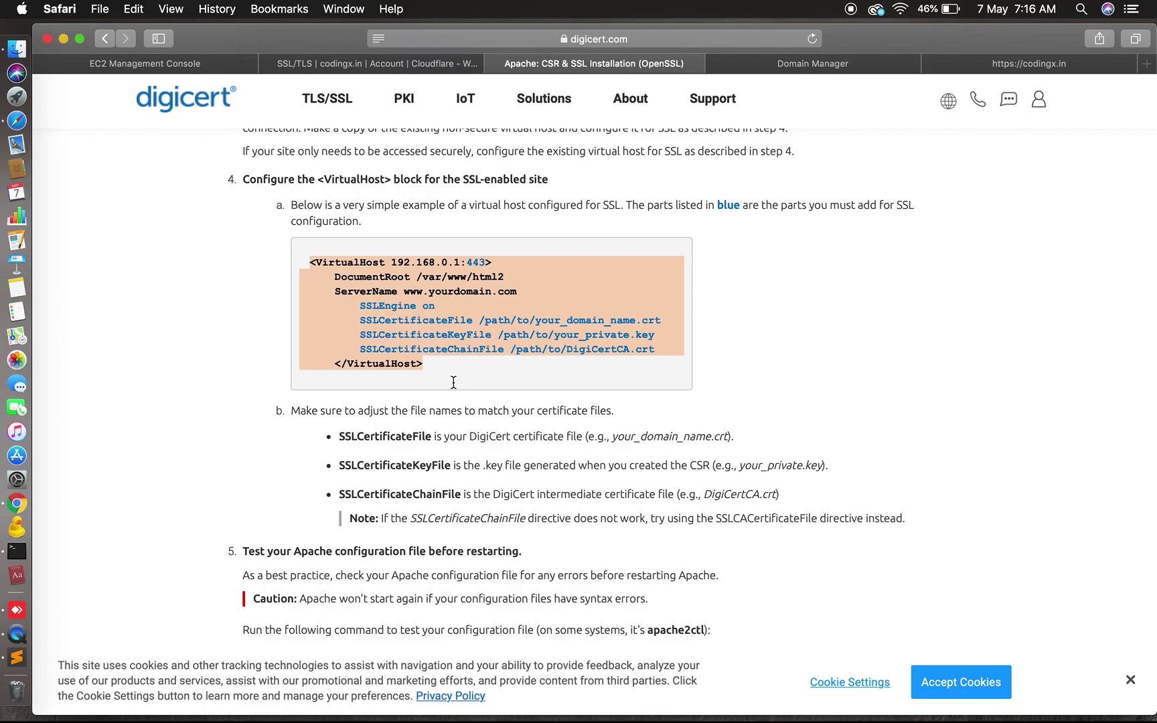
- Paste the example block into Sublime, set VirtualHost to *, and DocumentRoot to /var/www/html
{"action": "left_click", "coordinate": [17, 657]}
{"action": "key", "text": "cmd+v"}
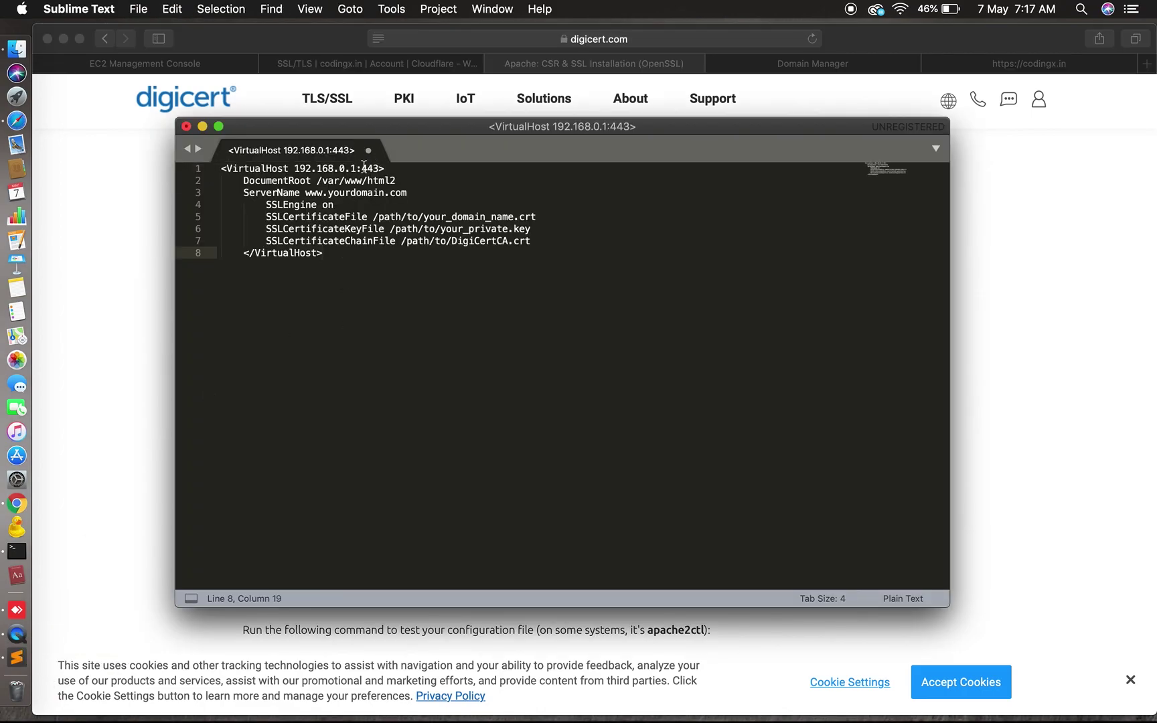
{"action": "left_click", "coordinate": [356, 168]}
{"action": "key", "text": "BackSpace"}
{"action": "key", "text": "BackSpace"}
{"action": "key", "text": "BackSpace"}
{"action": "key", "text": "BackSpace"}
{"action": "key", "text": "BackSpace"}
{"action": "key", "text": "BackSpace"}
{"action": "key", "text": "BackSpace"}
{"action": "key", "text": "BackSpace"}
{"action": "key", "text": "BackSpace"}
{"action": "key", "text": "BackSpace"}
{"action": "key", "text": "BackSpace"}
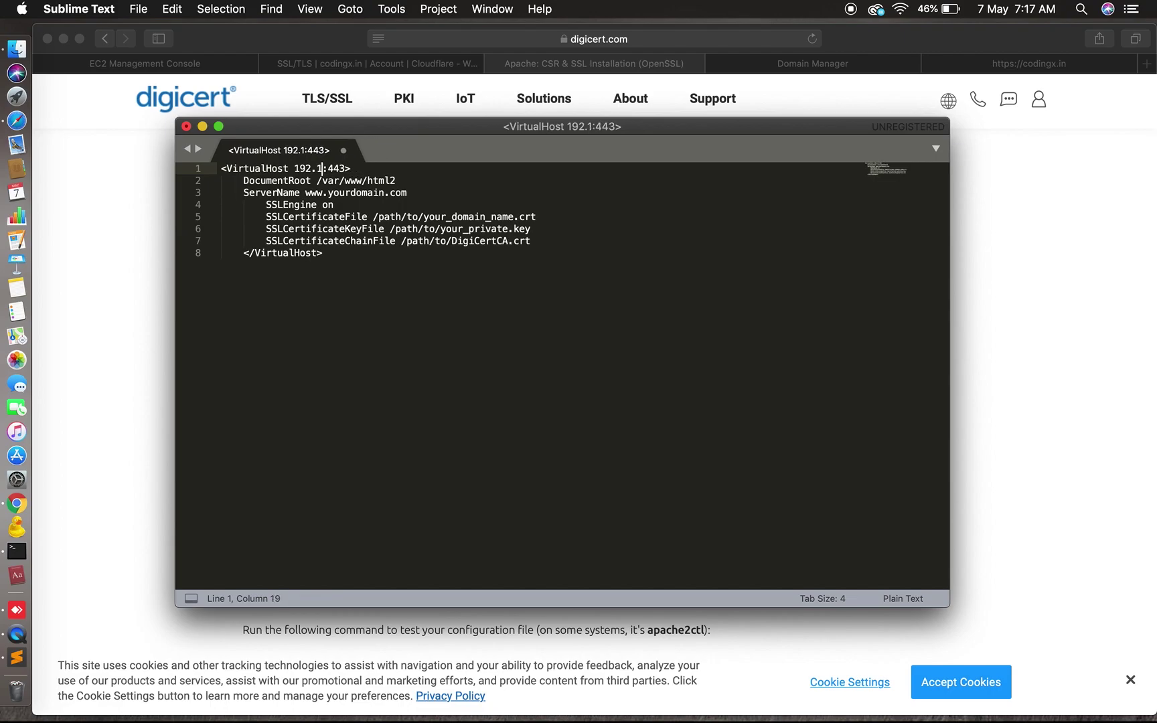
{"action": "type", "text": "*"}
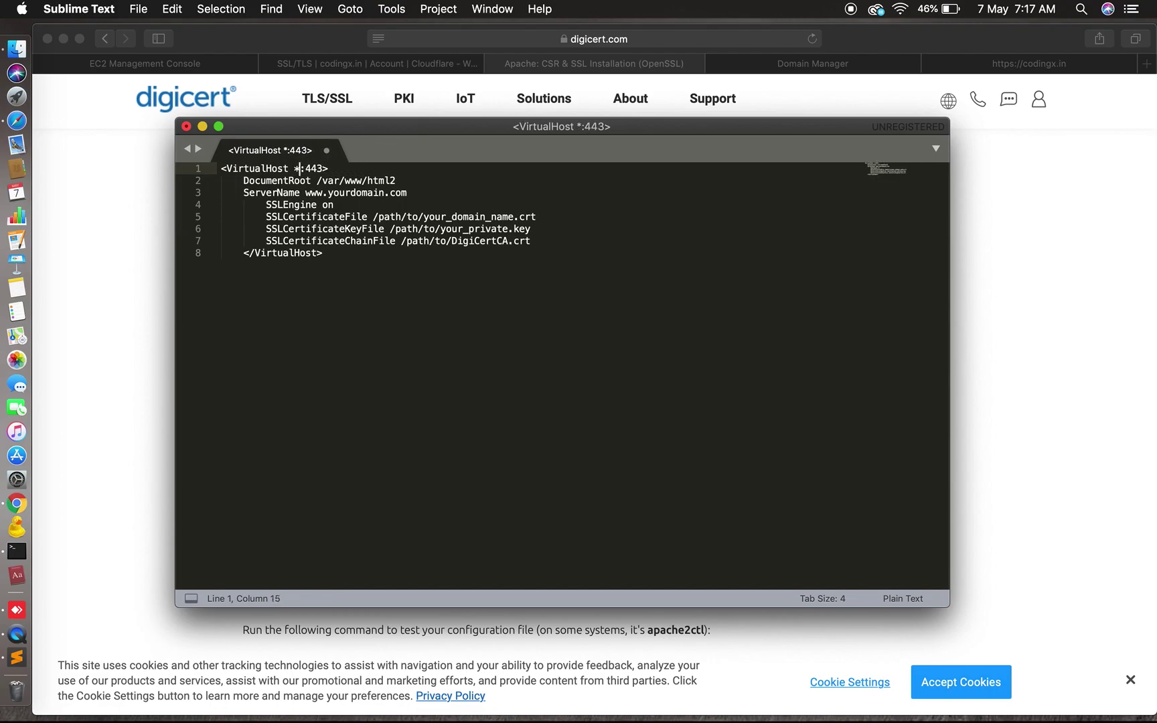
{"action": "left_click", "coordinate": [417, 179]}
{"action": "key", "text": "BackSpace"}
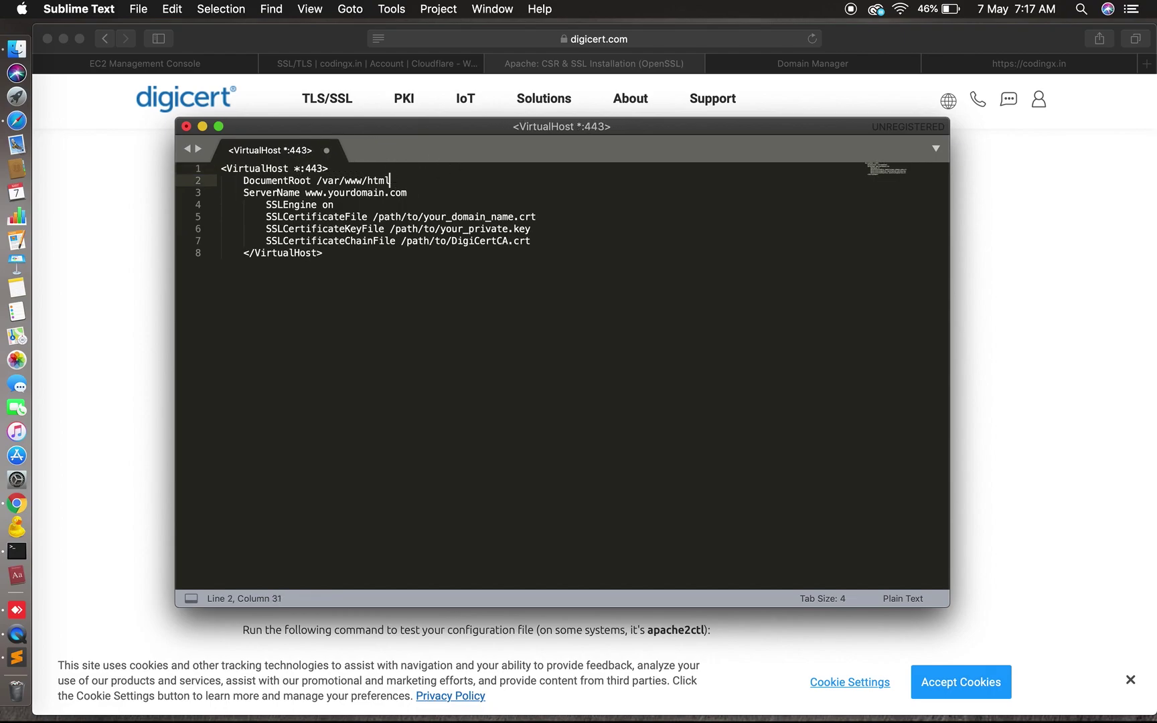
{"action": "key", "text": "Left"}
{"action": "key", "text": "Left"}
{"action": "key", "text": "Left"}
{"action": "key", "text": "Right"}
{"action": "key", "text": "Right"}
{"action": "key", "text": "Right"}
- Change ServerName to codingx.in and add a trailing slash to the DocumentRoot path
{"action": "left_click", "coordinate": [417, 193]}
{"action": "key", "text": "BackSpace"}
{"action": "key", "text": "BackSpace"}
{"action": "key", "text": "BackSpace"}
{"action": "key", "text": "BackSpace"}
{"action": "key", "text": "BackSpace"}
{"action": "key", "text": "BackSpace"}
{"action": "key", "text": "BackSpace"}
{"action": "key", "text": "BackSpace"}
{"action": "key", "text": "BackSpace"}
{"action": "key", "text": "BackSpace"}
{"action": "key", "text": "BackSpace"}
{"action": "key", "text": "BackSpace"}
{"action": "key", "text": "BackSpace"}
{"action": "key", "text": "BackSpace"}
{"action": "key", "text": "BackSpace"}
{"action": "key", "text": "BackSpace"}
{"action": "key", "text": "BackSpace"}
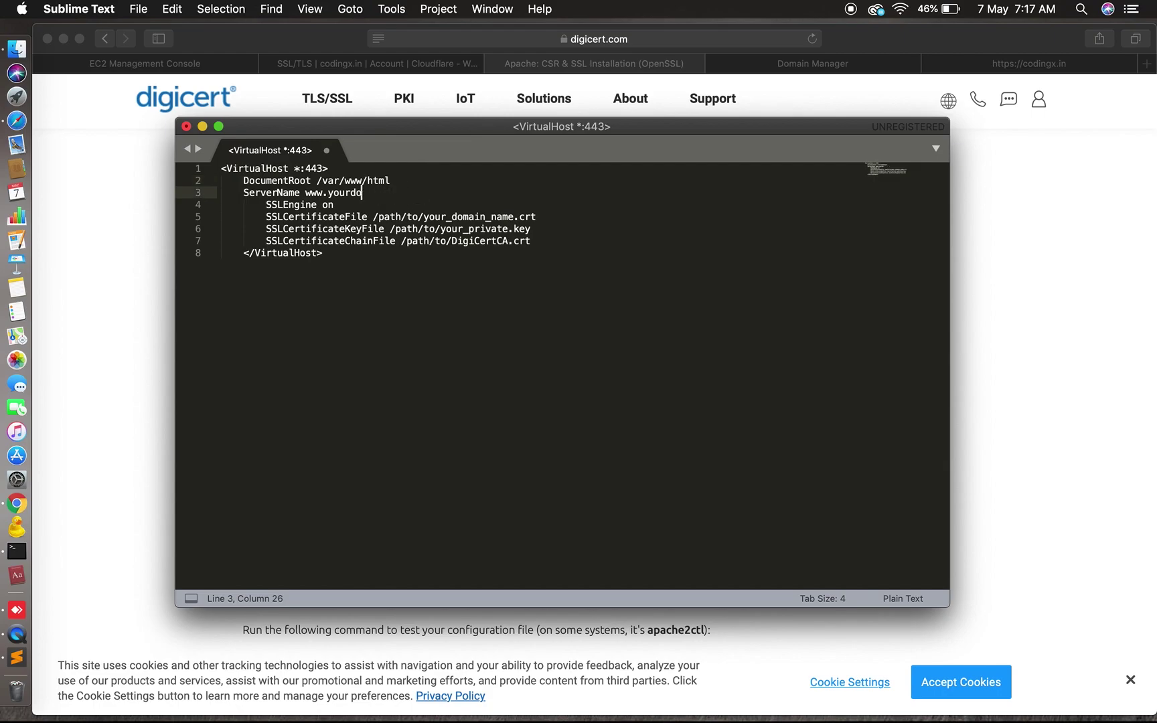
{"action": "key", "text": "BackSpace"}
{"action": "type", "text": "codinx"}
{"action": "key", "text": "BackSpace"}
{"action": "type", "text": "gx.in"}
{"action": "left_click", "coordinate": [424, 171]}
{"action": "left_click", "coordinate": [413, 178]}
{"action": "type", "text": "/"}
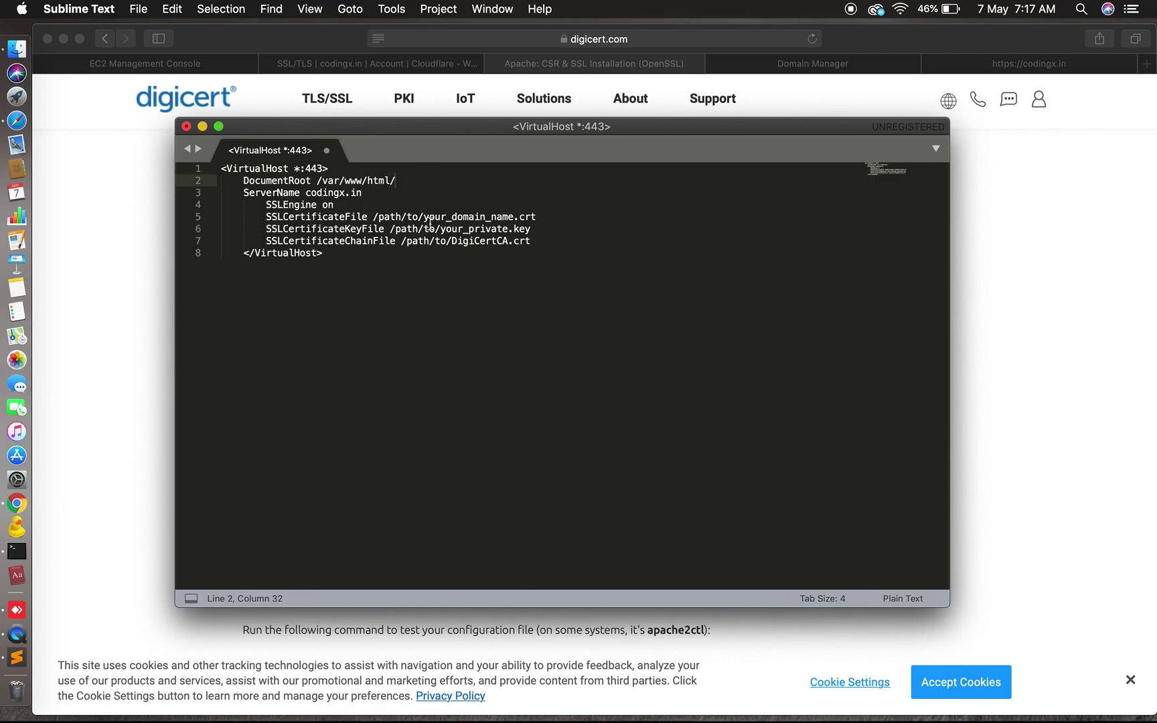
- Delete the SSLCertificateChainFile line
{"action": "left_click_drag", "start_coordinate": [266, 217], "coordinate": [534, 229]}
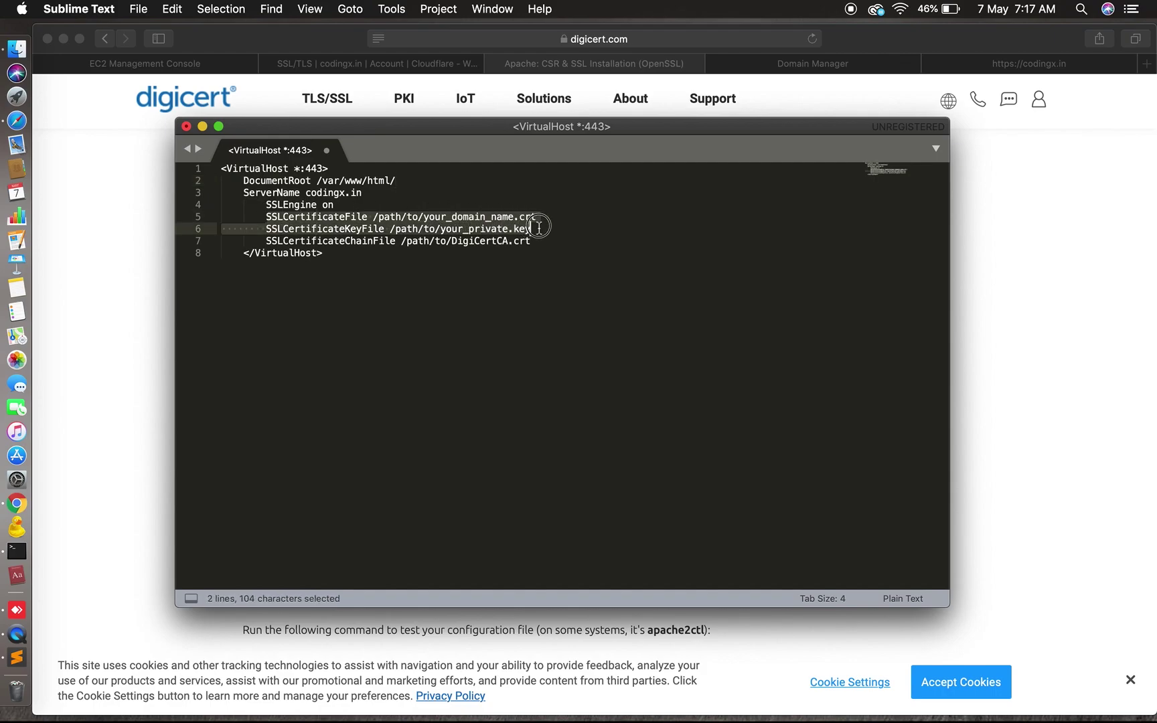
{"action": "left_click", "coordinate": [270, 241]}
{"action": "left_click_drag", "start_coordinate": [270, 241], "coordinate": [555, 235]}
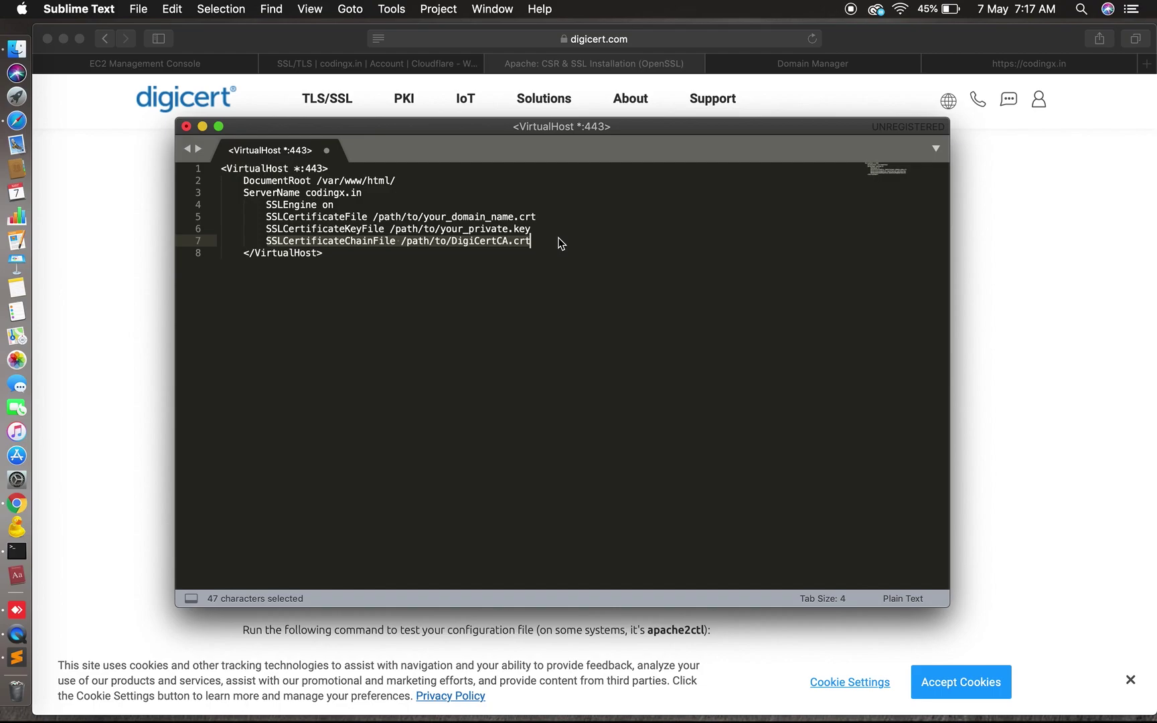
{"action": "key", "text": "BackSpace"}
- Point the certificate and key at /home/ubuntu/codingx.in.pem and /home/ubuntu/codingx.in.key, then copy the block
{"action": "left_click", "coordinate": [544, 209]}
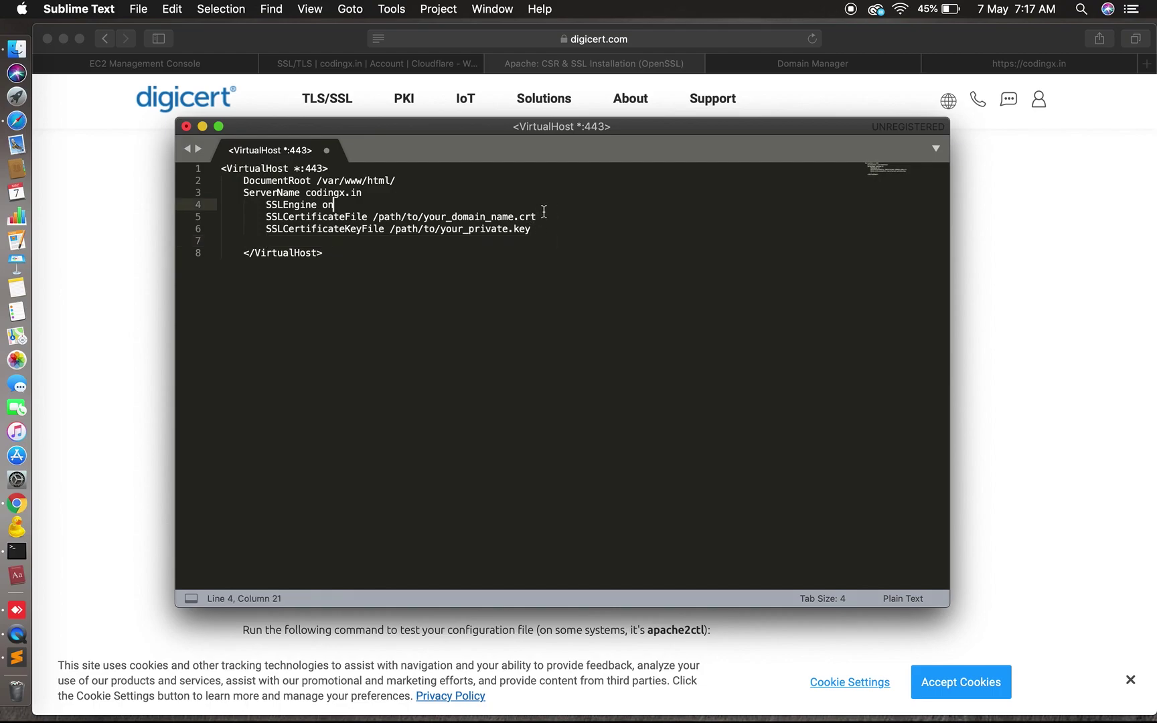
{"action": "left_click", "coordinate": [547, 214]}
{"action": "key", "text": "BackSpace"}
{"action": "key", "text": "BackSpace"}
{"action": "key", "text": "BackSpace"}
{"action": "key", "text": "BackSpace"}
{"action": "key", "text": "BackSpace"}
{"action": "key", "text": "BackSpace"}
{"action": "key", "text": "BackSpace"}
{"action": "key", "text": "BackSpace"}
{"action": "key", "text": "BackSpace"}
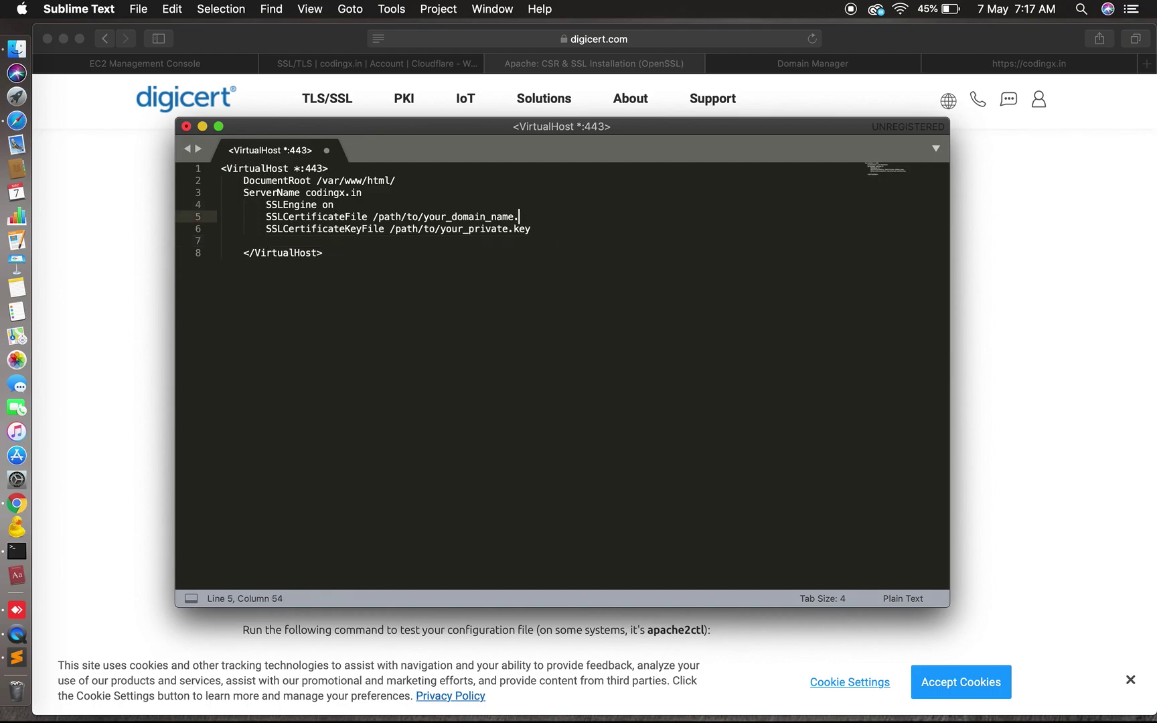
{"action": "key", "text": "BackSpace"}
{"action": "key", "text": "BackSpace"}
{"action": "key", "text": "BackSpace"}
{"action": "key", "text": "BackSpace"}
{"action": "key", "text": "BackSpace"}
{"action": "key", "text": "BackSpace"}
{"action": "key", "text": "BackSpace"}
{"action": "key", "text": "BackSpace"}
{"action": "key", "text": "BackSpace"}
{"action": "key", "text": "BackSpace"}
{"action": "key", "text": "BackSpace"}
{"action": "key", "text": "BackSpace"}
{"action": "key", "text": "BackSpace"}
{"action": "key", "text": "BackSpace"}
{"action": "key", "text": "BackSpace"}
{"action": "key", "text": "BackSpace"}
{"action": "key", "text": "BackSpace"}
{"action": "key", "text": "BackSpace"}
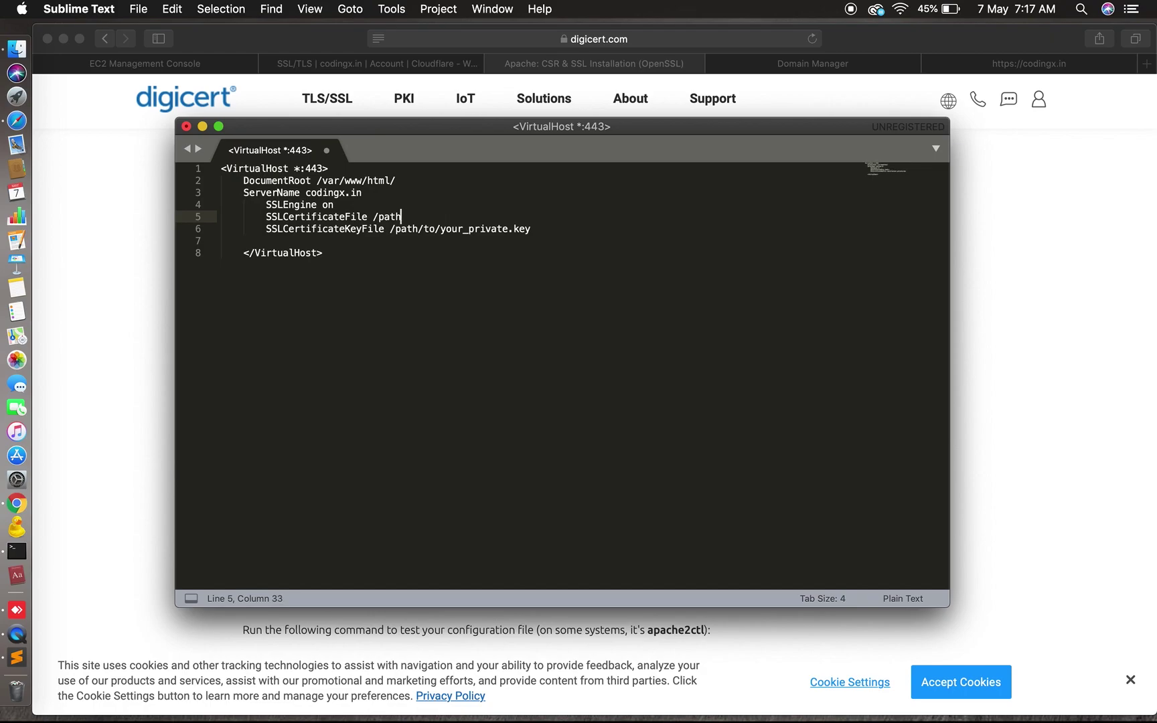
{"action": "key", "text": "BackSpace"}
{"action": "type", "text": "home/ubuntu/codingx.in"}
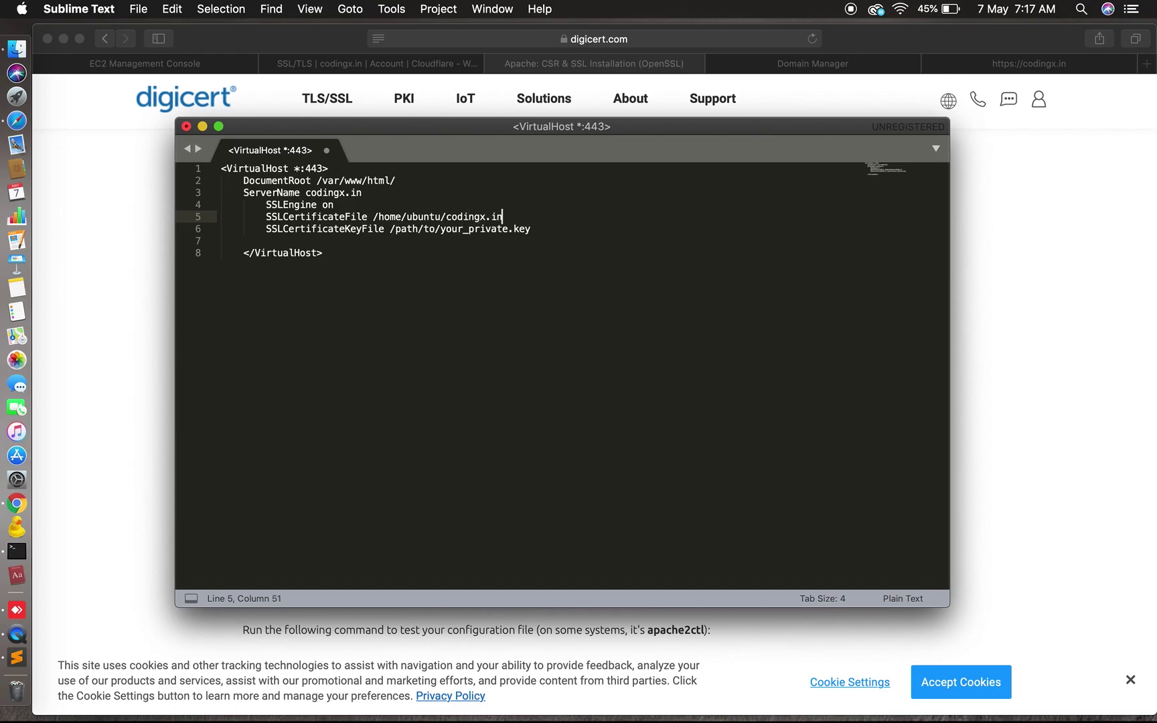
{"action": "type", "text": ".pem"}
{"action": "left_click_drag", "start_coordinate": [508, 218], "coordinate": [377, 221]}
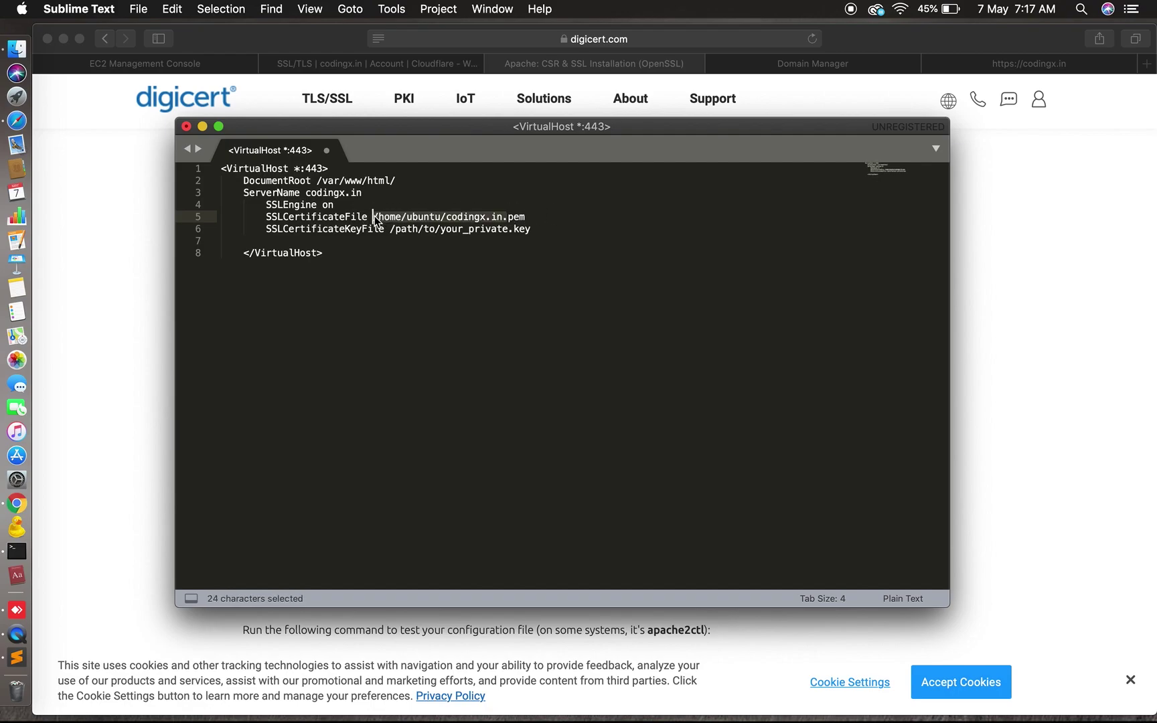
{"action": "key", "text": "super+c"}
{"action": "left_click_drag", "start_coordinate": [512, 230], "coordinate": [393, 236]}
{"action": "key", "text": "super+v"}
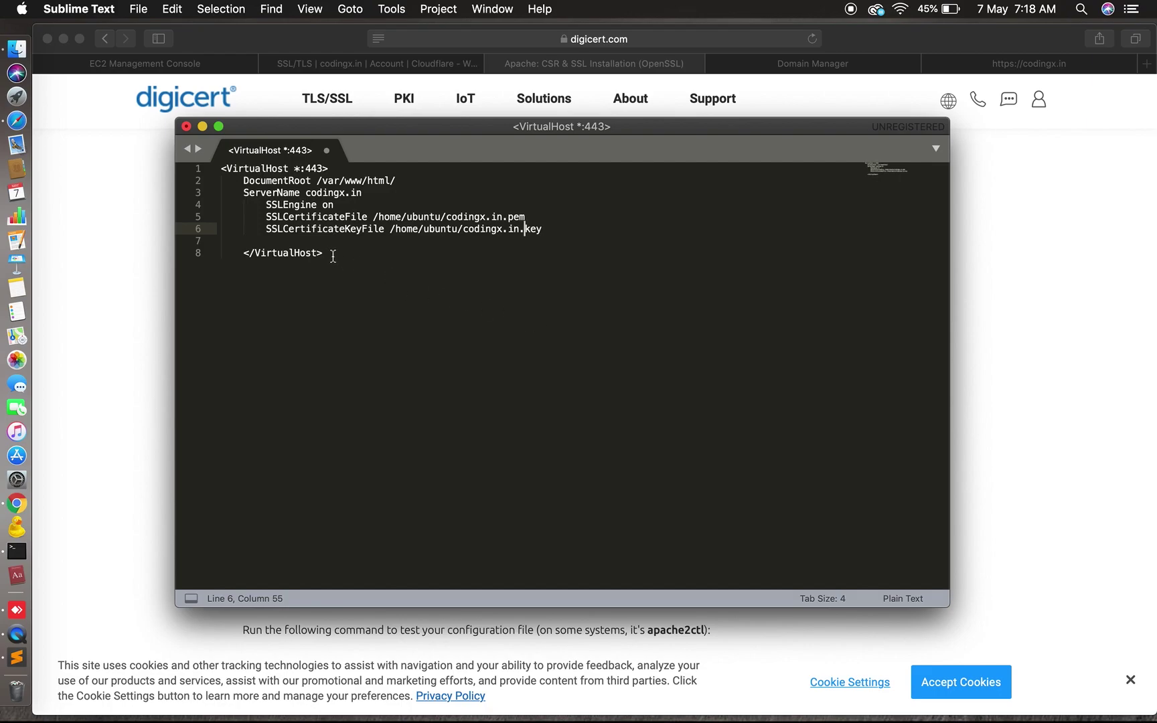
{"action": "left_click_drag", "start_coordinate": [329, 253], "coordinate": [187, 169]}
{"action": "key", "text": "super+c"}
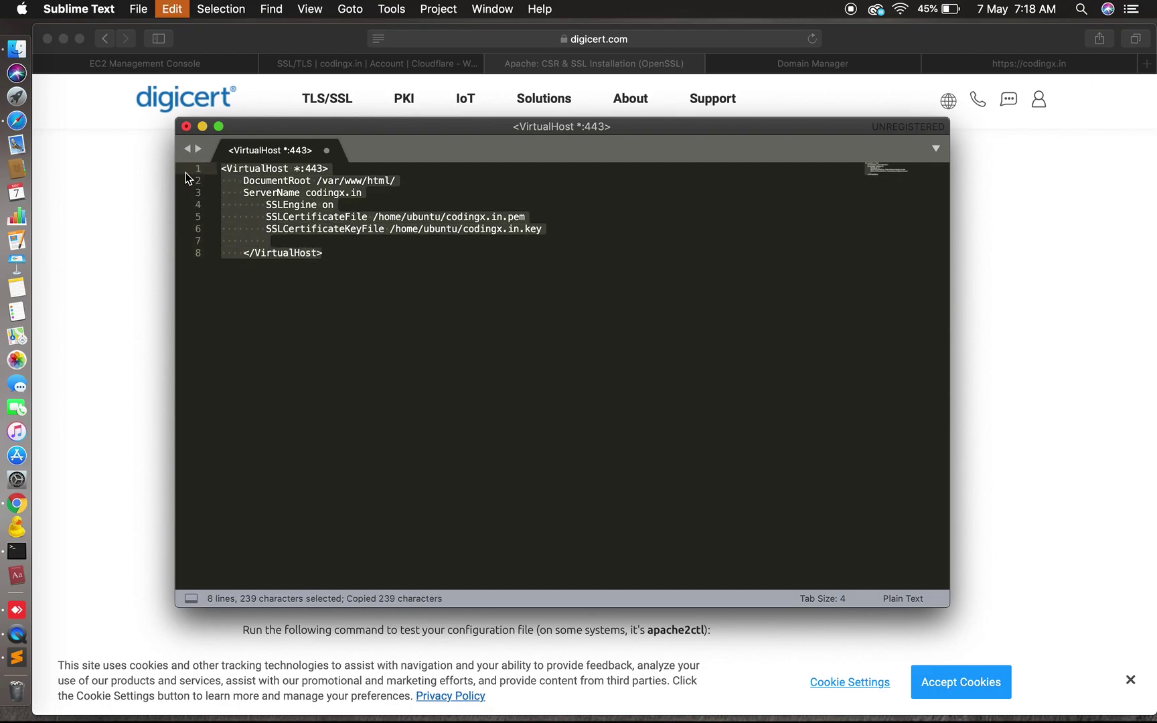
- Paste the *:443 VirtualHost block at the end of 000-default.conf, then save and exit nano
{"action": "key", "text": "ctrl+Up"}
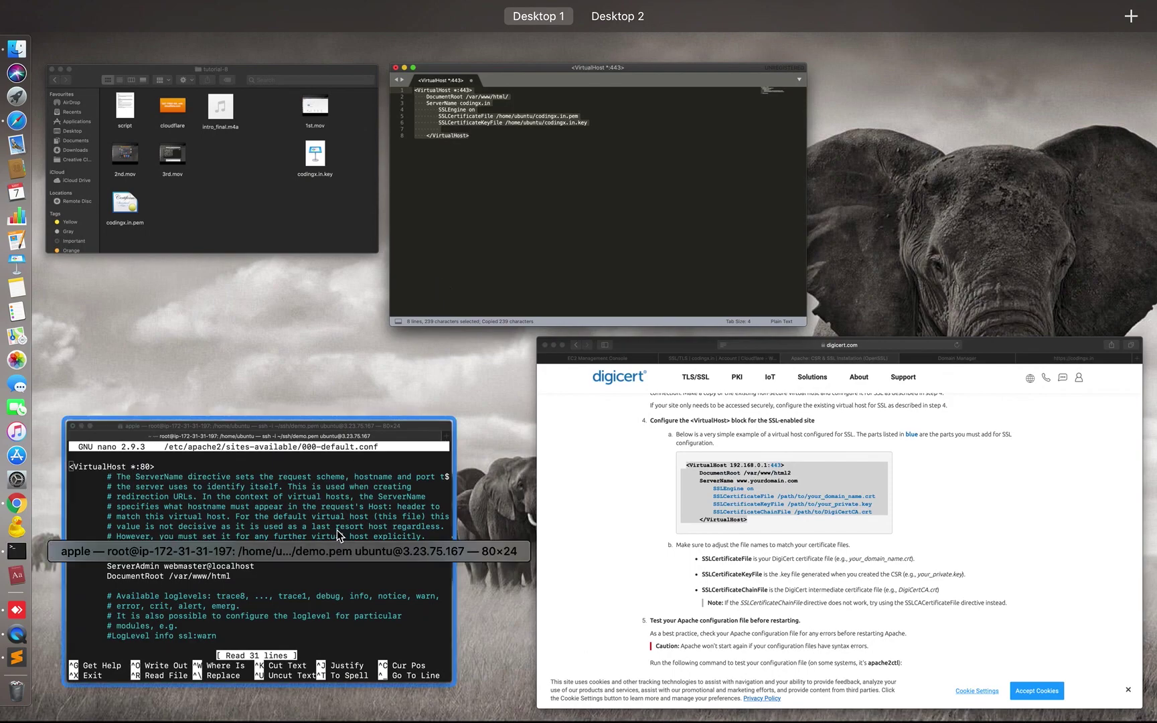
{"action": "left_click", "coordinate": [337, 530]}
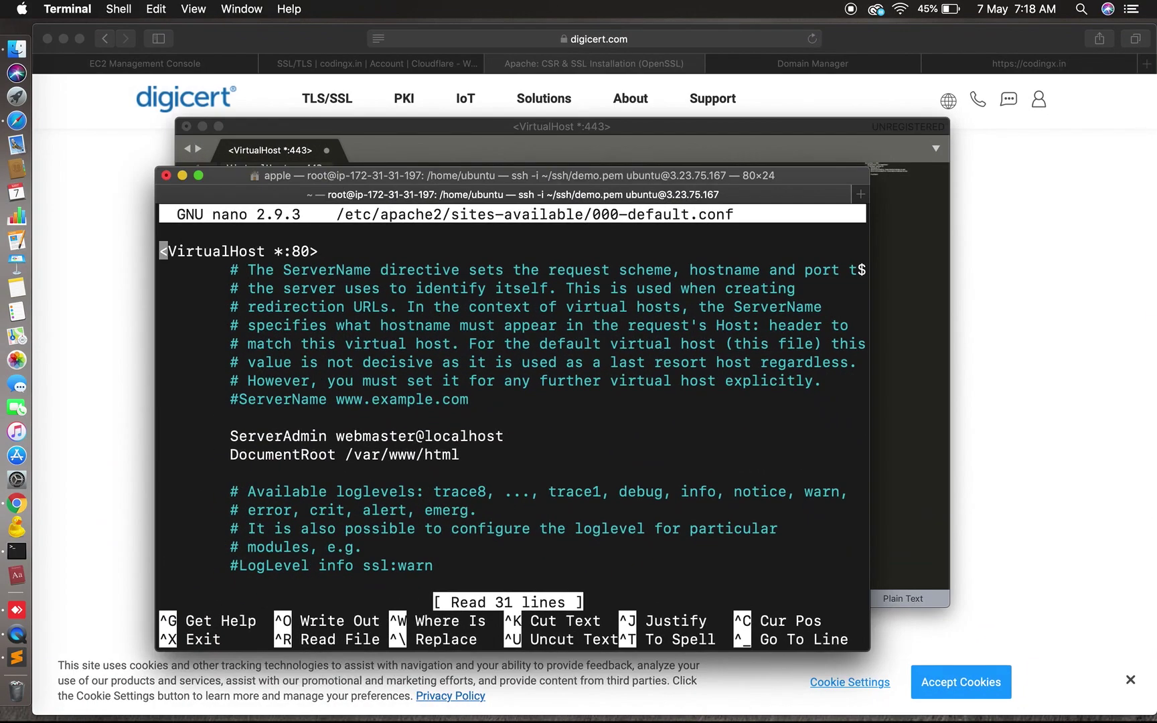
{"action": "key", "text": "Down"}
{"action": "key", "text": "Down"}
{"action": "key", "text": "Down"}
{"action": "key", "text": "Down"}
{"action": "key", "text": "Down"}
{"action": "key", "text": "Down"}
{"action": "key", "text": "Down"}
{"action": "key", "text": "Down"}
{"action": "key", "text": "Down"}
{"action": "key", "text": "Down"}
{"action": "key", "text": "Down"}
{"action": "key", "text": "Down"}
{"action": "key", "text": "Down"}
{"action": "key", "text": "Down"}
{"action": "key", "text": "Down"}
{"action": "key", "text": "Down"}
{"action": "key", "text": "Down"}
{"action": "key", "text": "Down"}
{"action": "key", "text": "Down"}
{"action": "key", "text": "Down"}
{"action": "key", "text": "Down"}
{"action": "key", "text": "Down"}
{"action": "key", "text": "Down"}
{"action": "key", "text": "Down"}
{"action": "key", "text": "Down"}
{"action": "key", "text": "Down"}
{"action": "key", "text": "Down"}
{"action": "key", "text": "Down"}
{"action": "key", "text": "Down"}
{"action": "key", "text": "Down"}
{"action": "key", "text": "Down"}
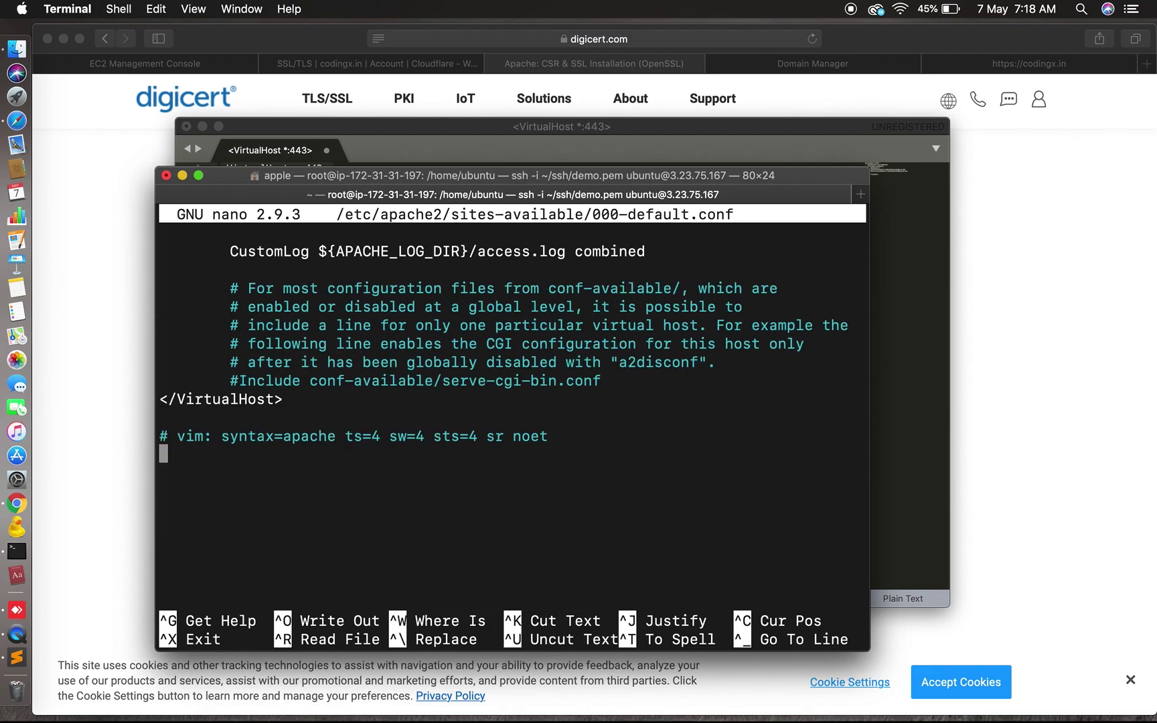
{"action": "key", "text": "super+v"}
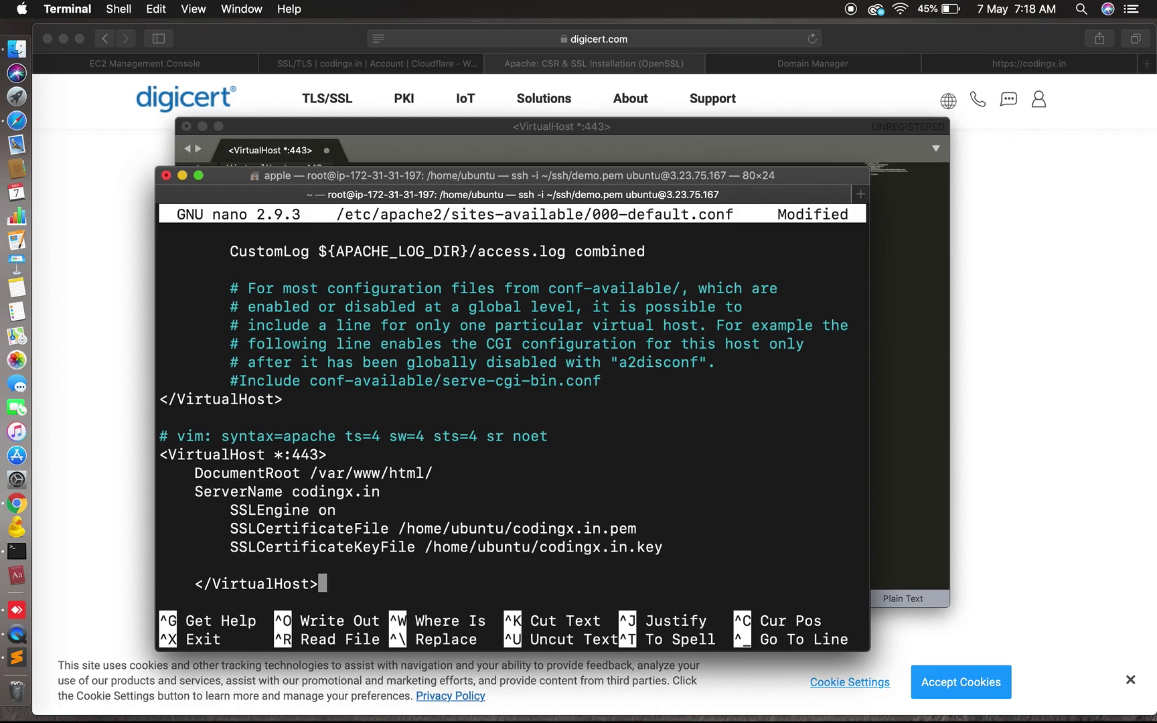
{"action": "key", "text": "ctrl+x"}
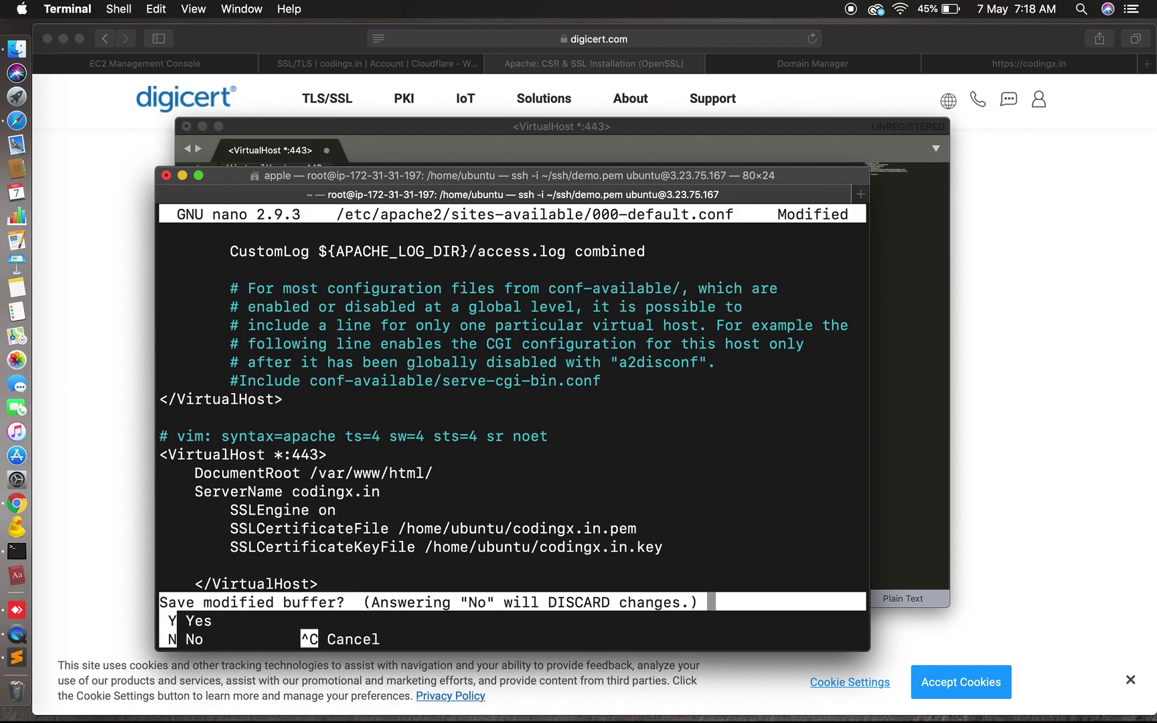
{"action": "key", "text": "y"}
{"action": "key", "text": "Return"}
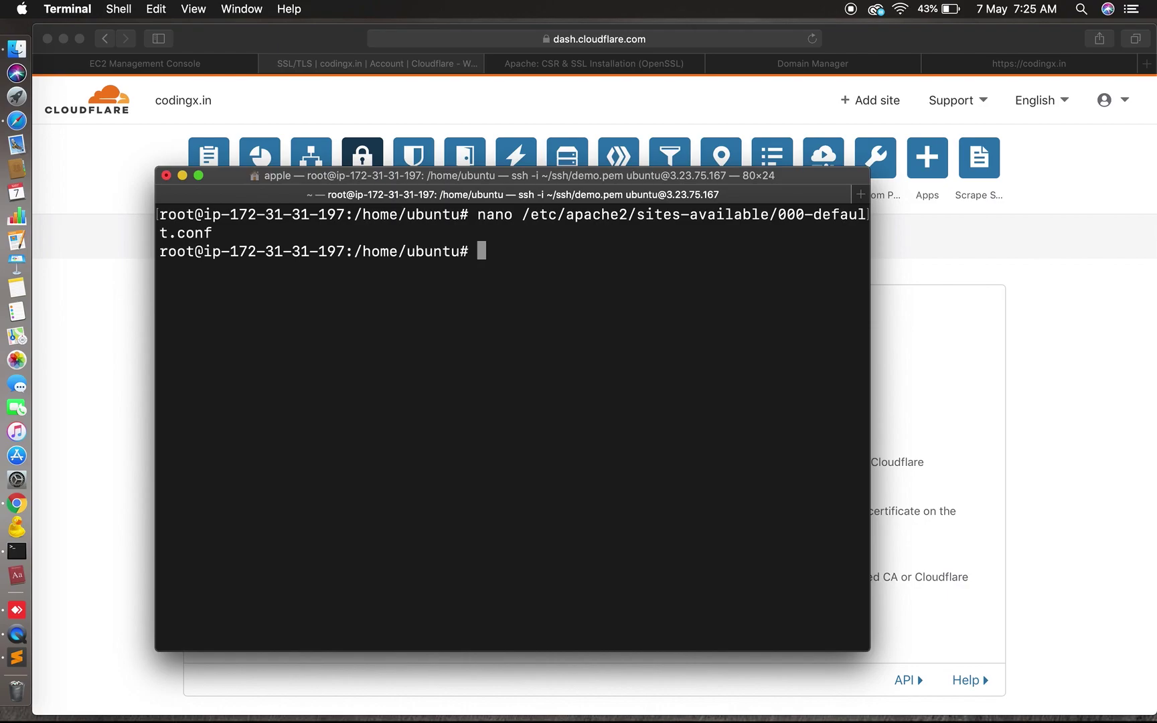
- Run 'a2enmod ssl' to enable Apache's ssl module, then 'service apache2 restart'
{"action": "type", "text": "a2enmod ssl"}
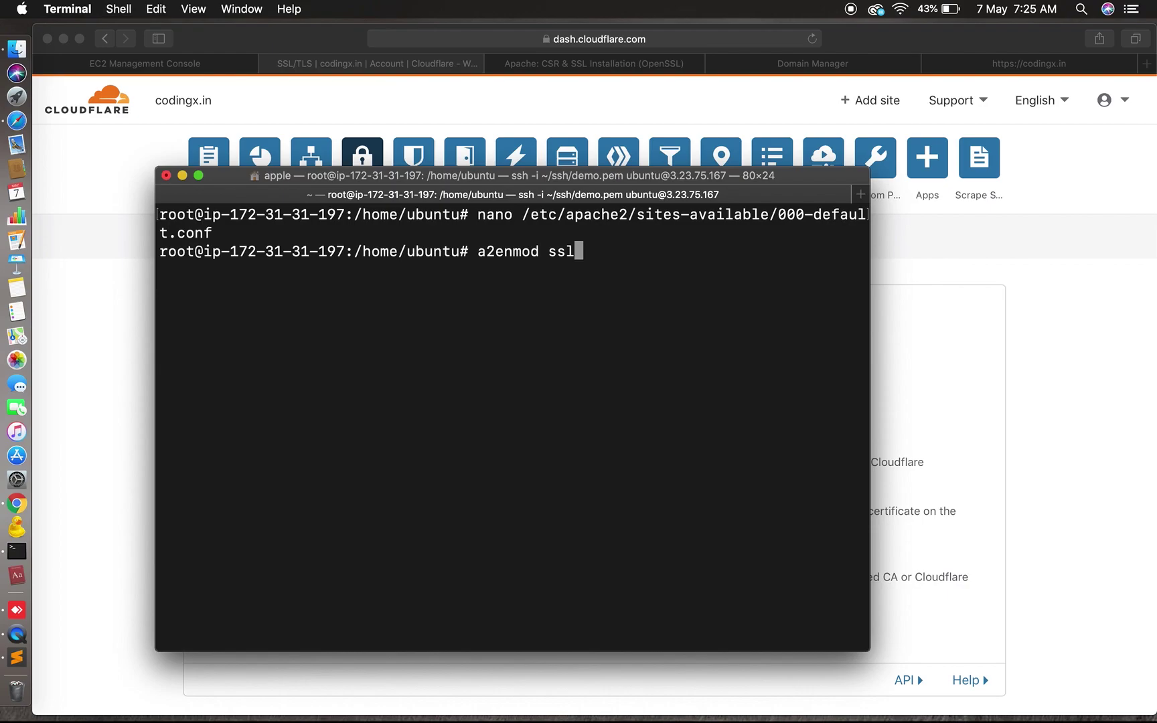
{"action": "key", "text": "Return"}
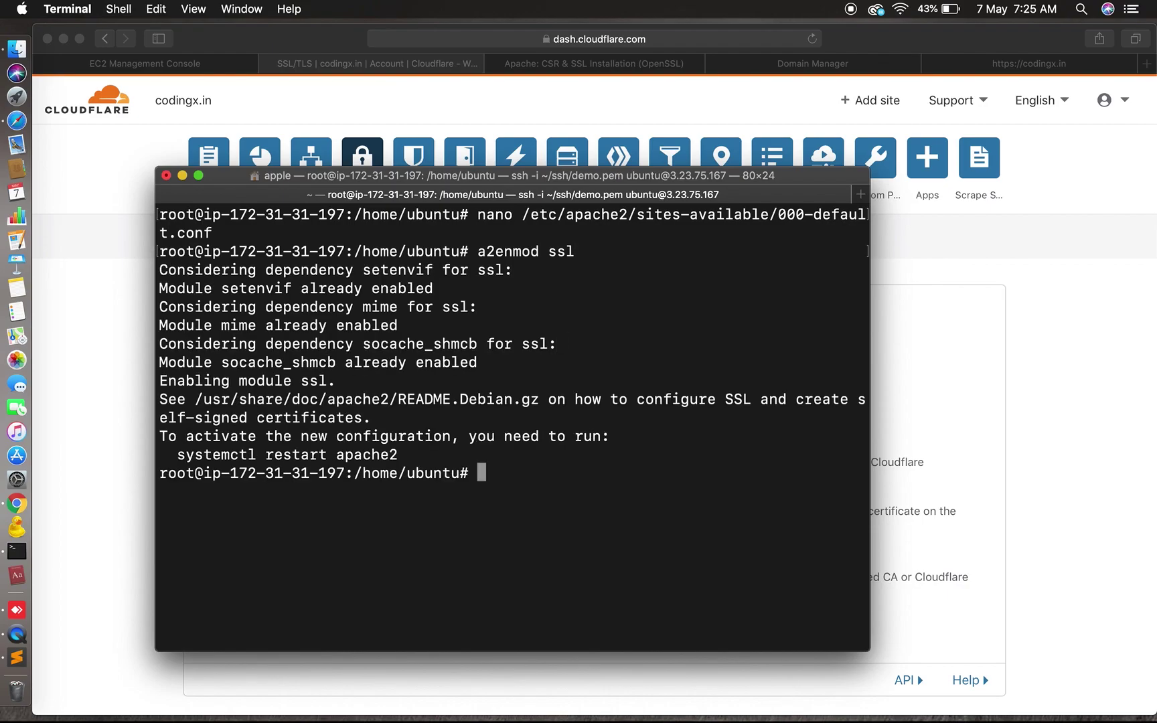
{"action": "type", "text": "service apac"}
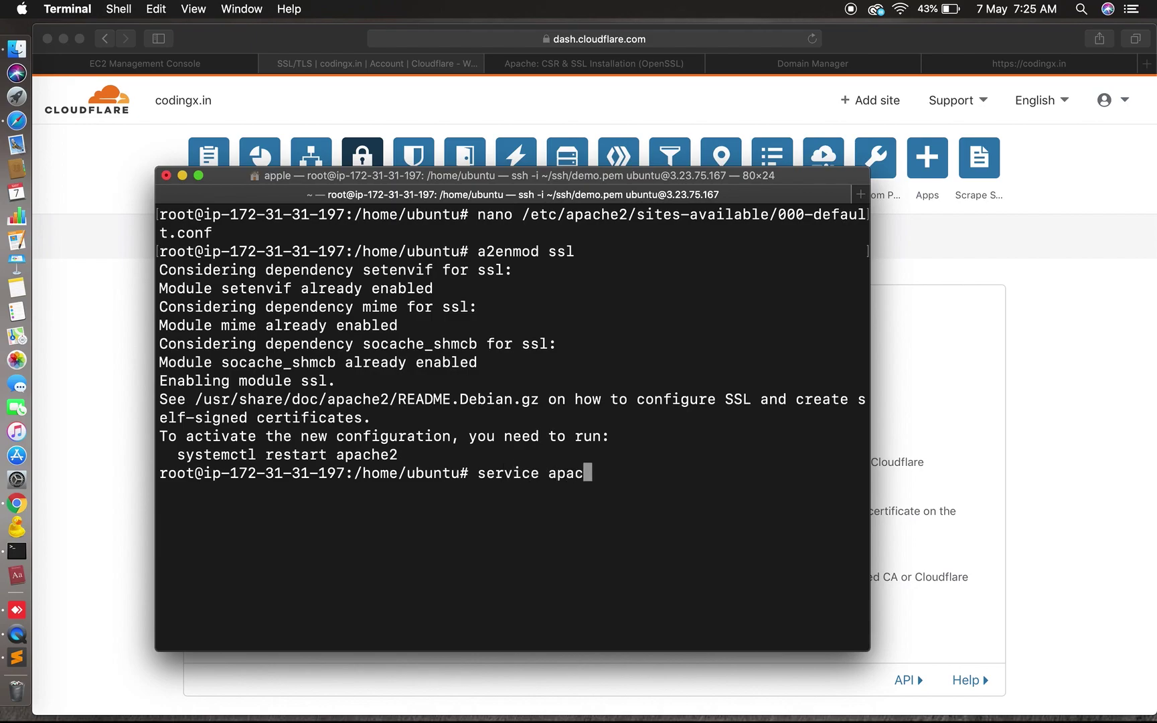
{"action": "type", "text": "he2 restart"}
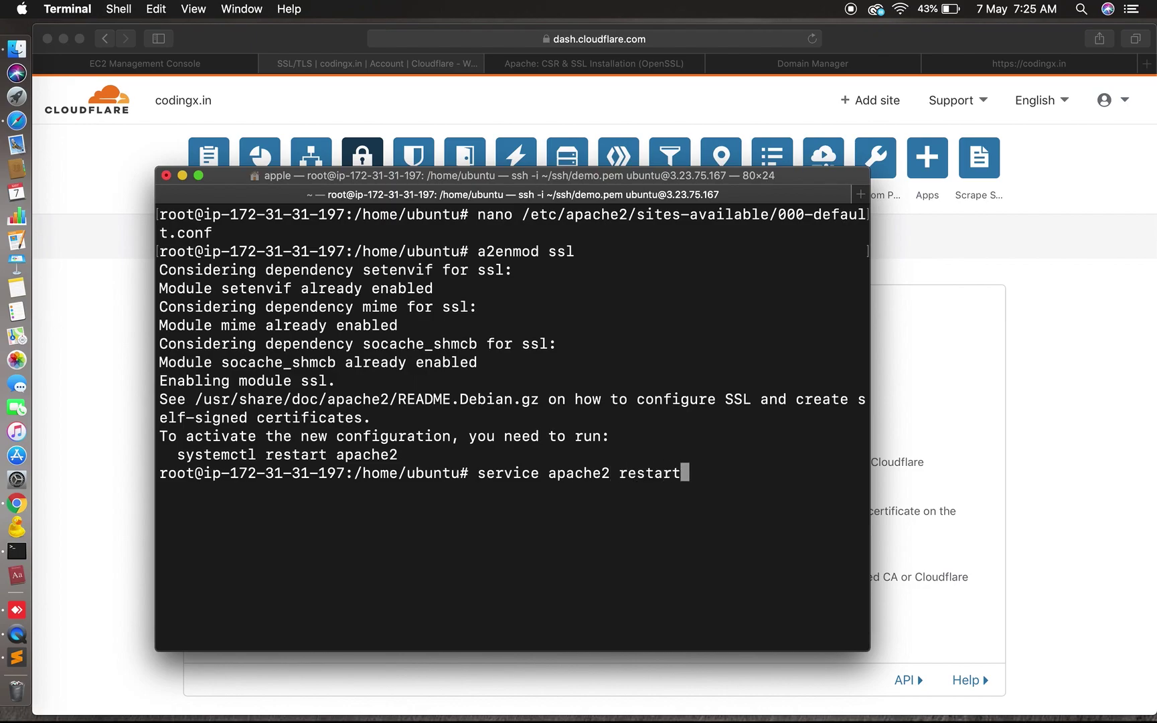
{"action": "key", "text": "Return"}
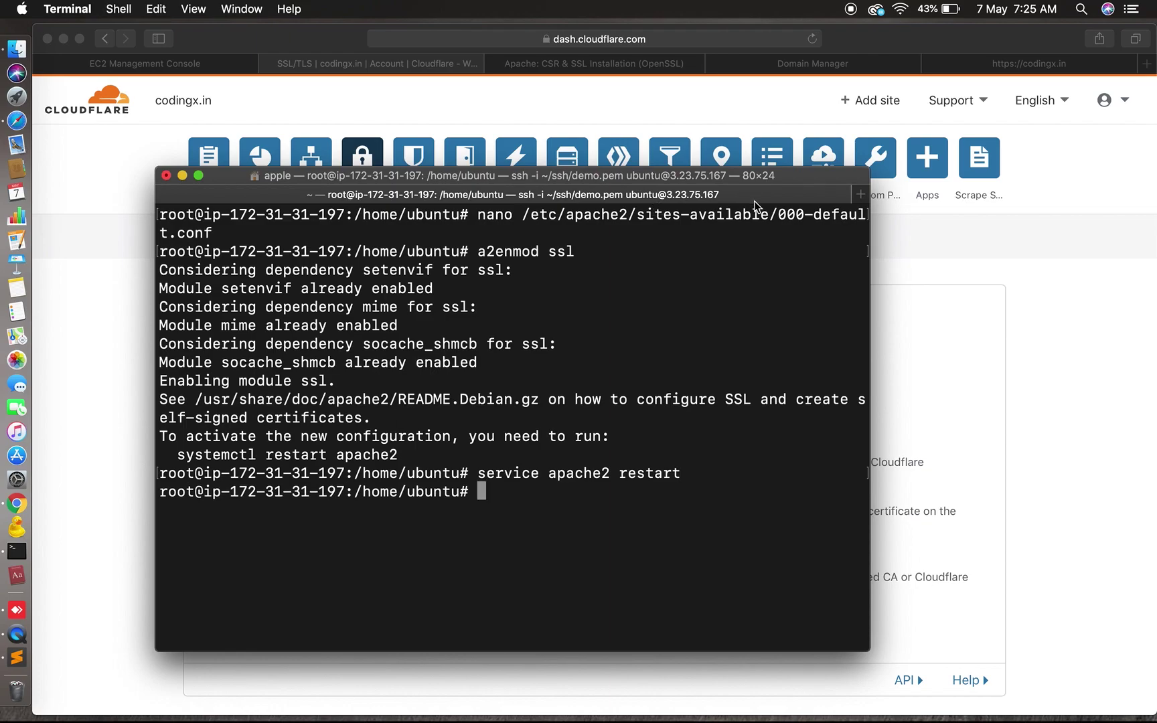
- Reload codingx.in in Safari and confirm 'This is a Demo Website!' loads over https
{"action": "left_click", "coordinate": [1020, 63]}
{"action": "left_click", "coordinate": [1020, 65]}
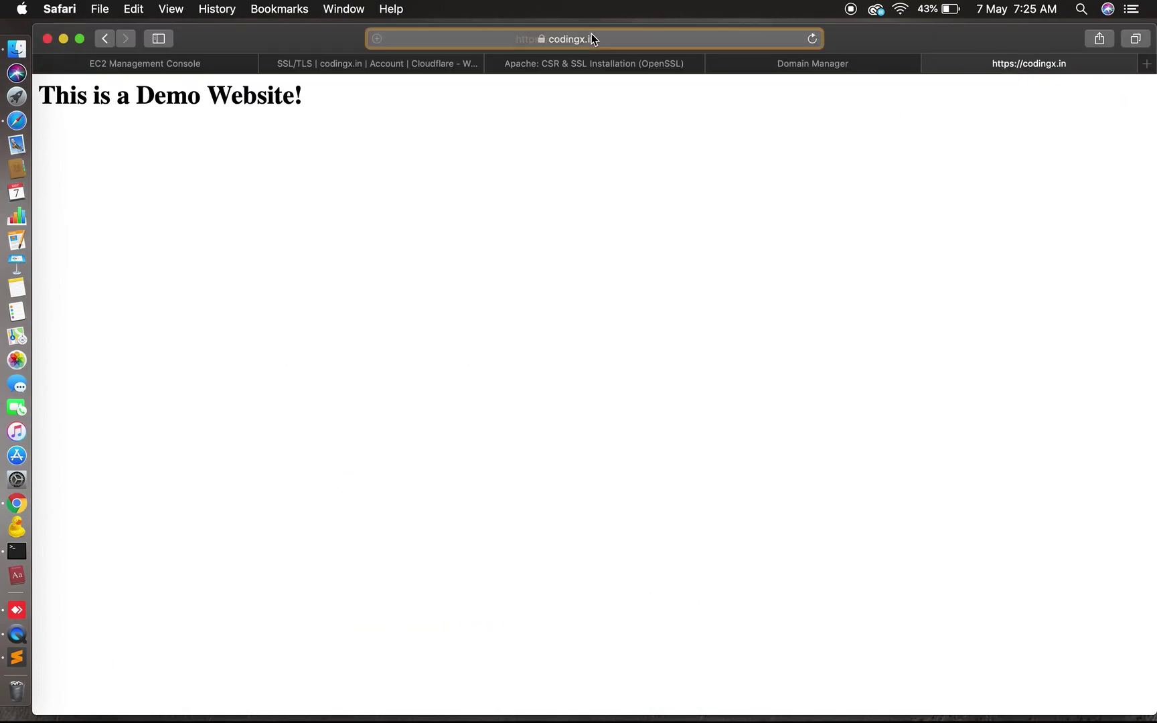
{"action": "left_click", "coordinate": [592, 35]}
{"action": "key", "text": "BackSpace"}
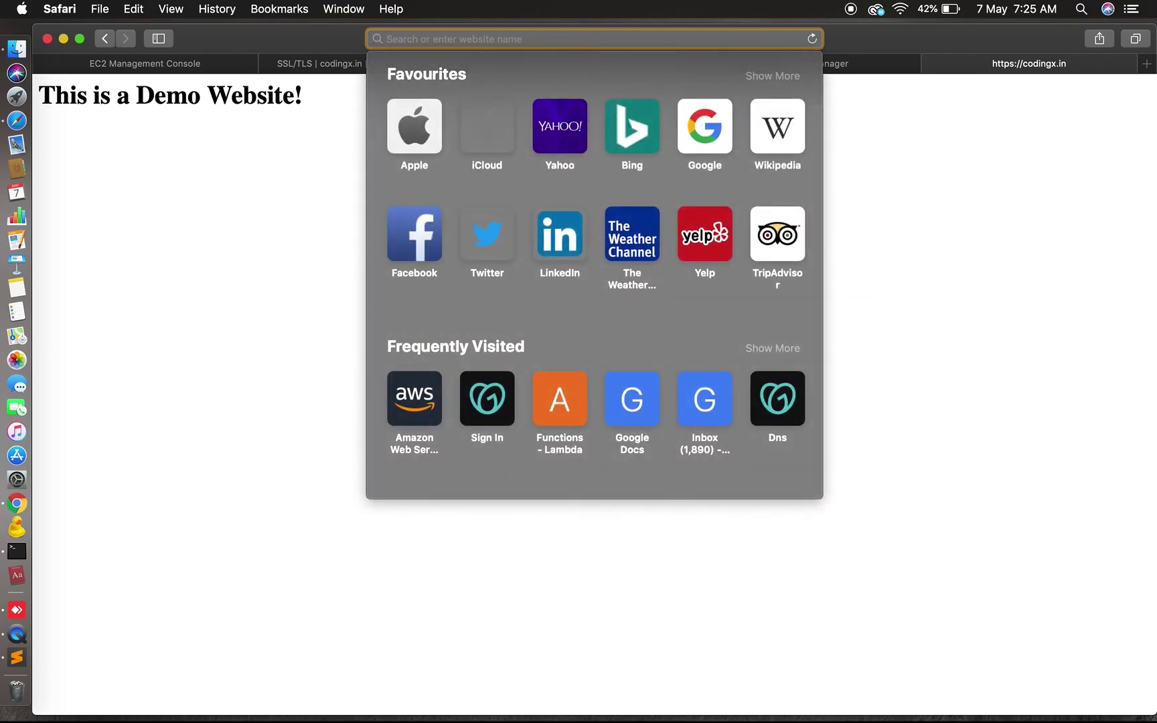
{"action": "type", "text": "codingx.in"}
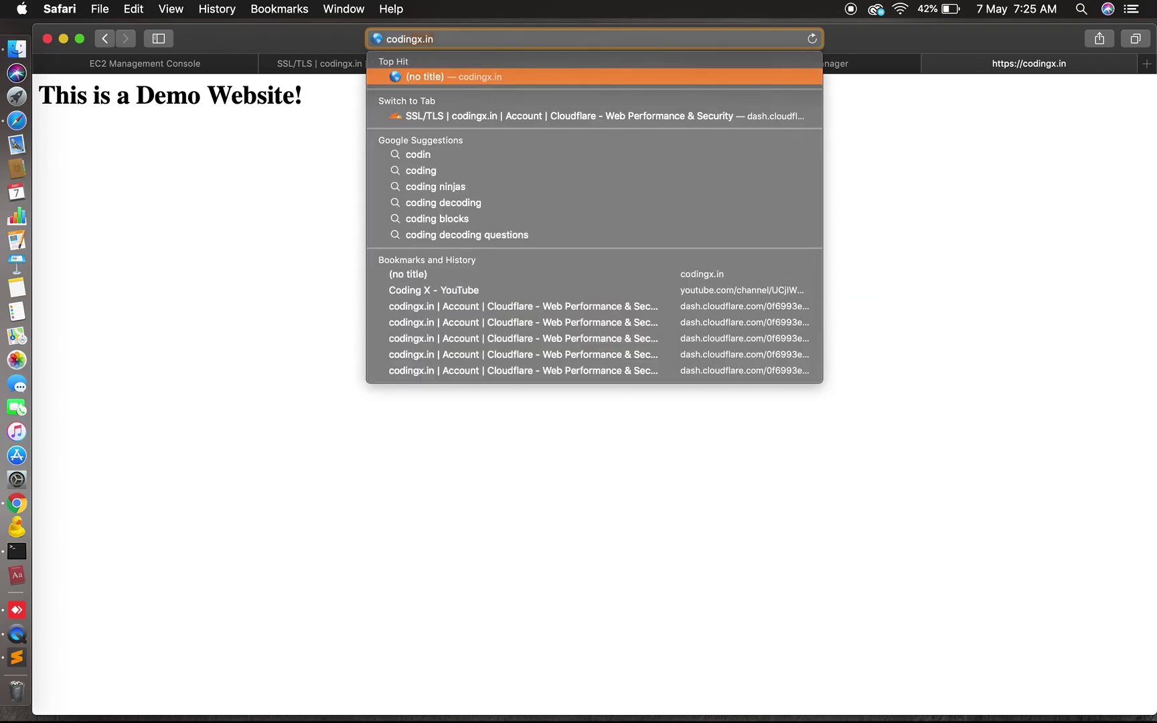
{"action": "type", "text": "/"}
{"action": "key", "text": "Return"}
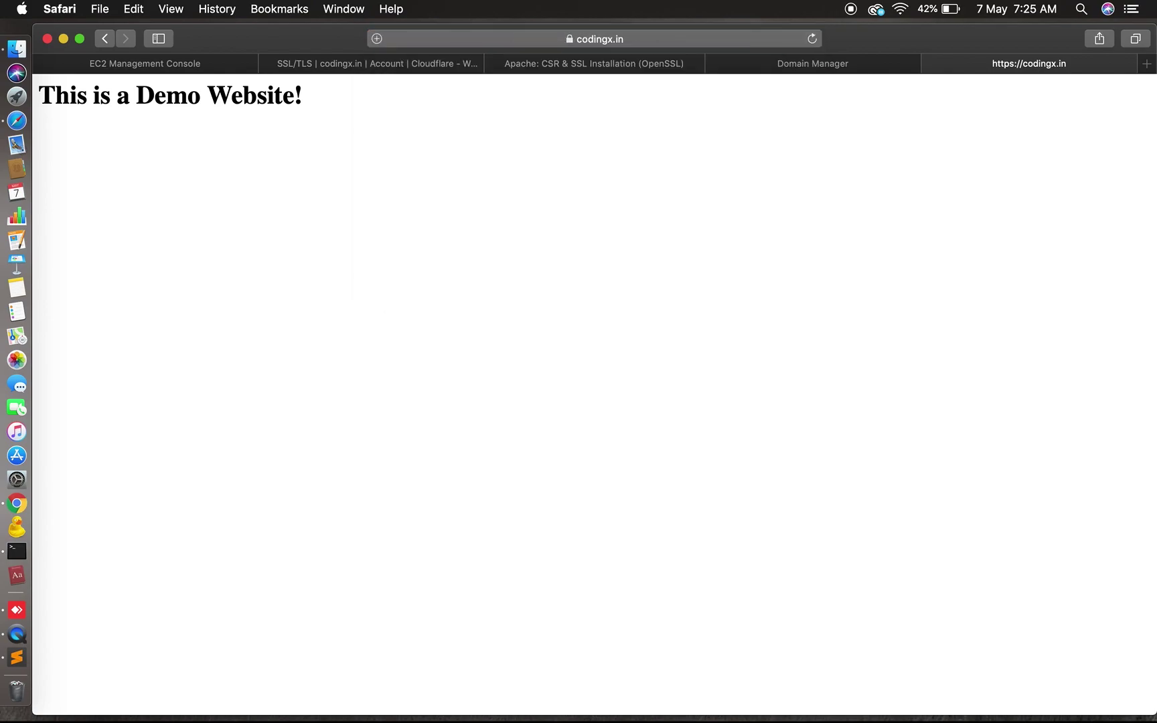
{"action": "left_click", "coordinate": [601, 42]}
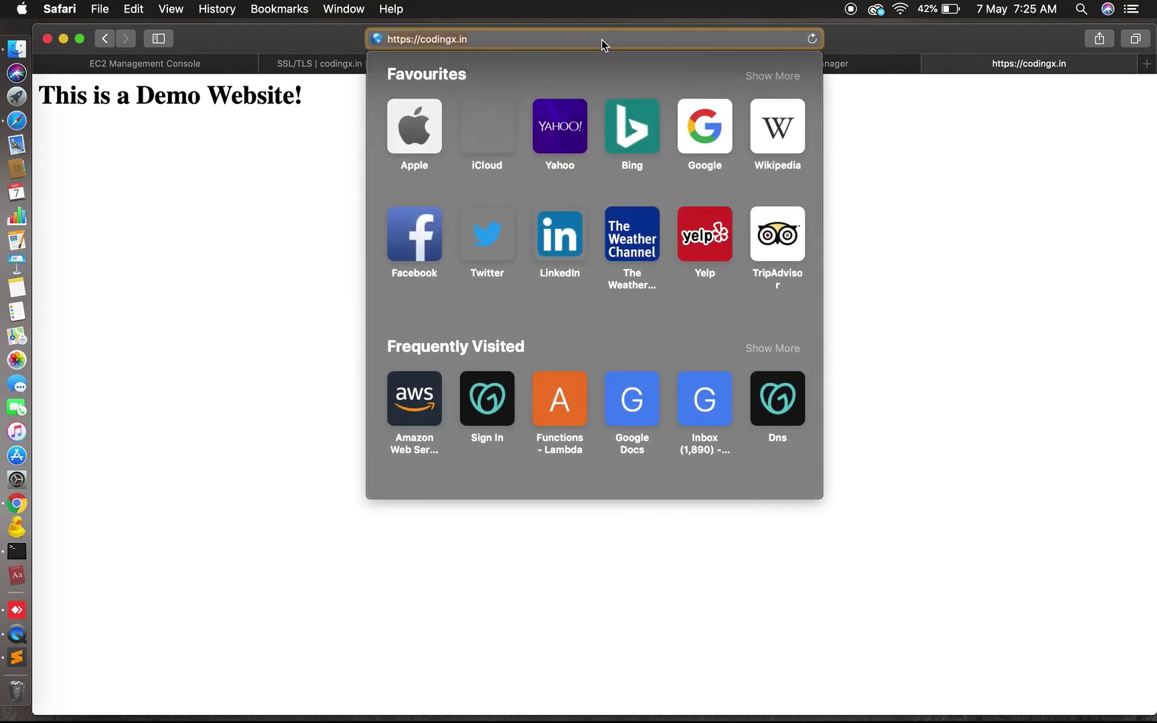
{"action": "left_click", "coordinate": [907, 138]}
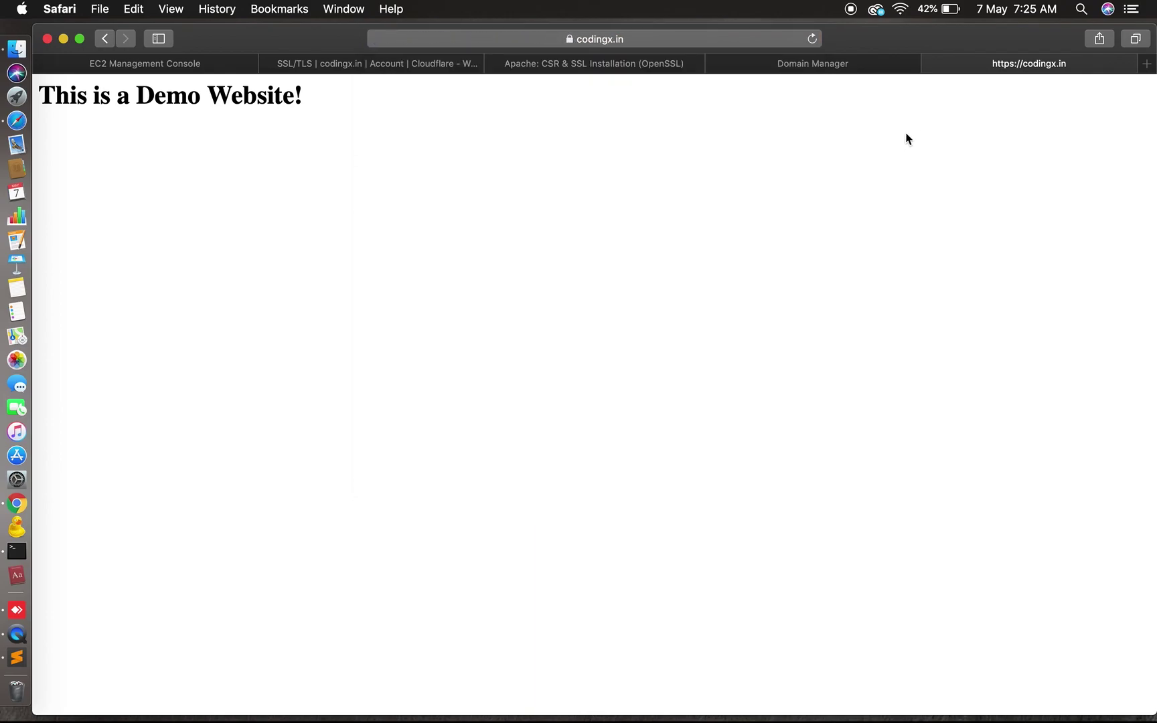
{"action": "left_click", "coordinate": [412, 65]}
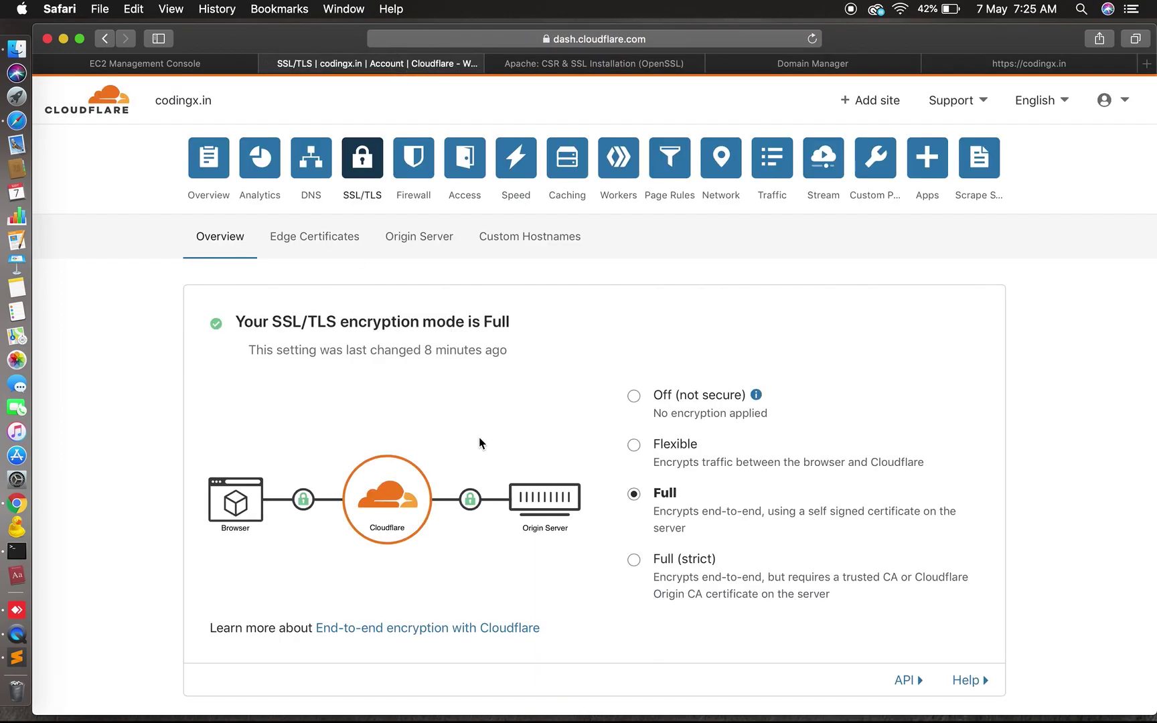